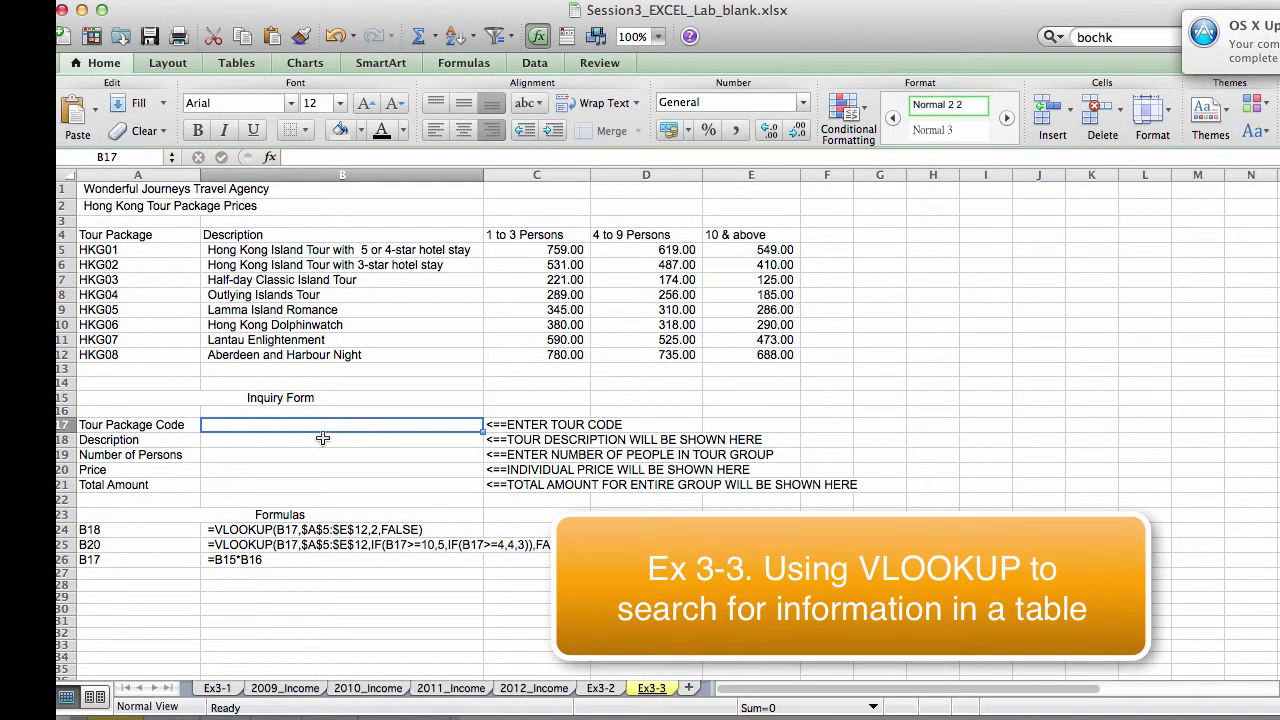
Fill the inquiry form's entry cells for Tour Package Code (B17) and Number of Persons (B19) with yellow
{"action": "left_click", "coordinate": [322, 438]}
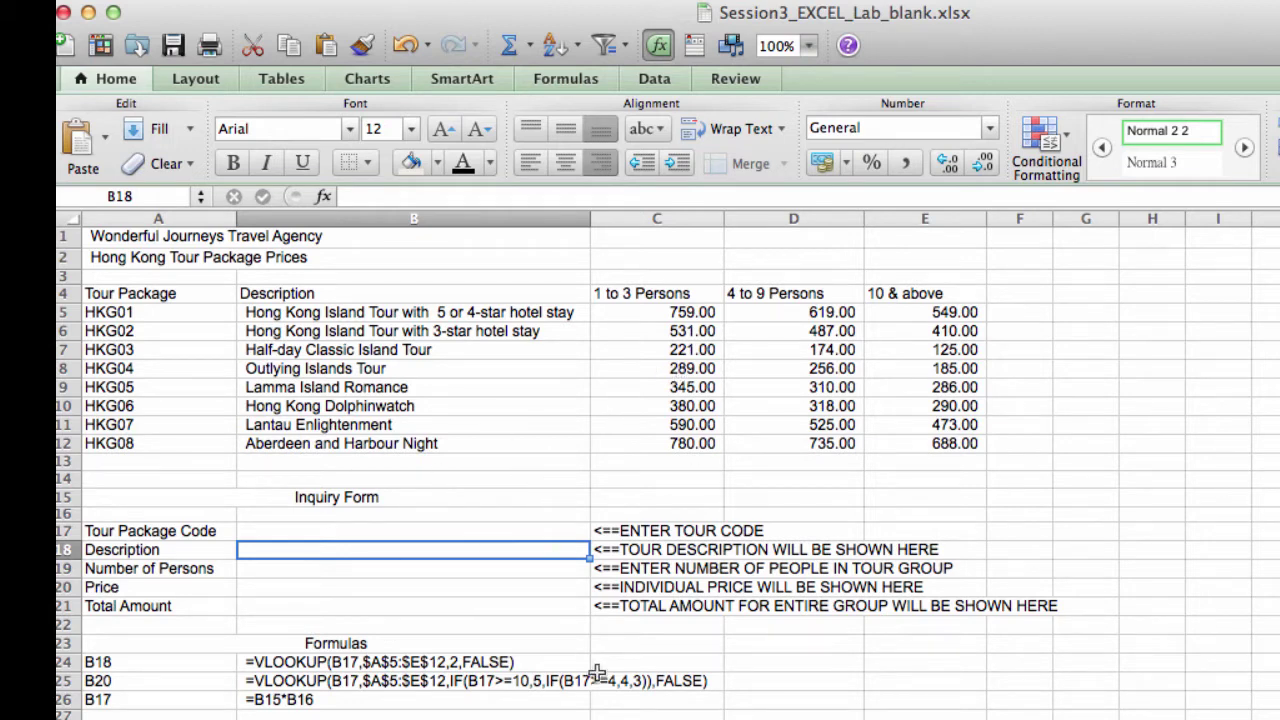
{"action": "left_click", "coordinate": [434, 530]}
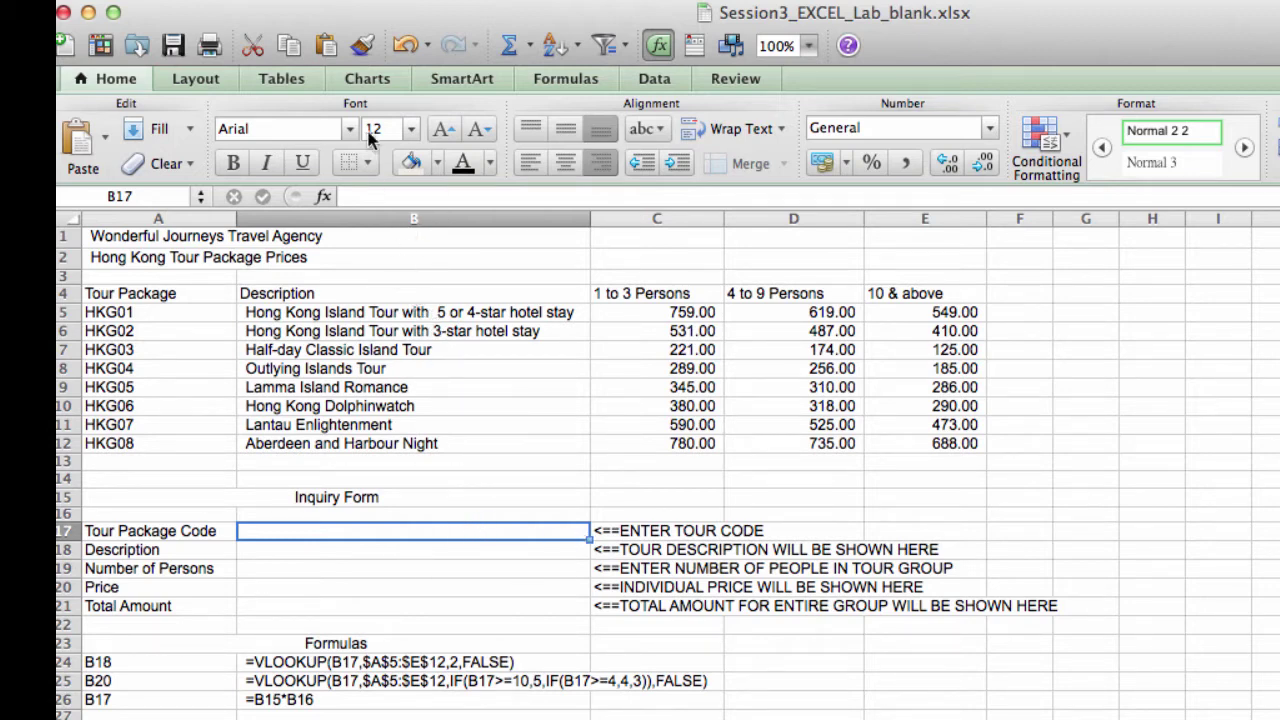
{"action": "left_click", "coordinate": [436, 165]}
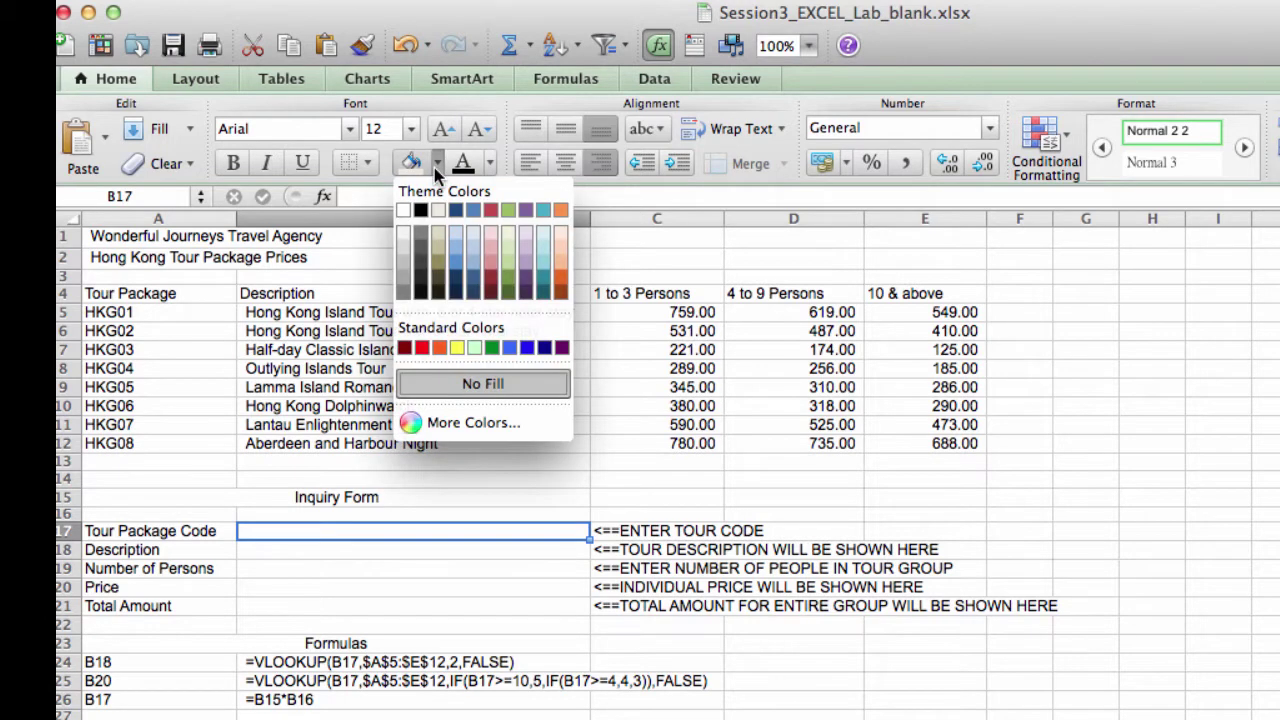
{"action": "left_click", "coordinate": [456, 348]}
{"action": "left_click", "coordinate": [430, 566]}
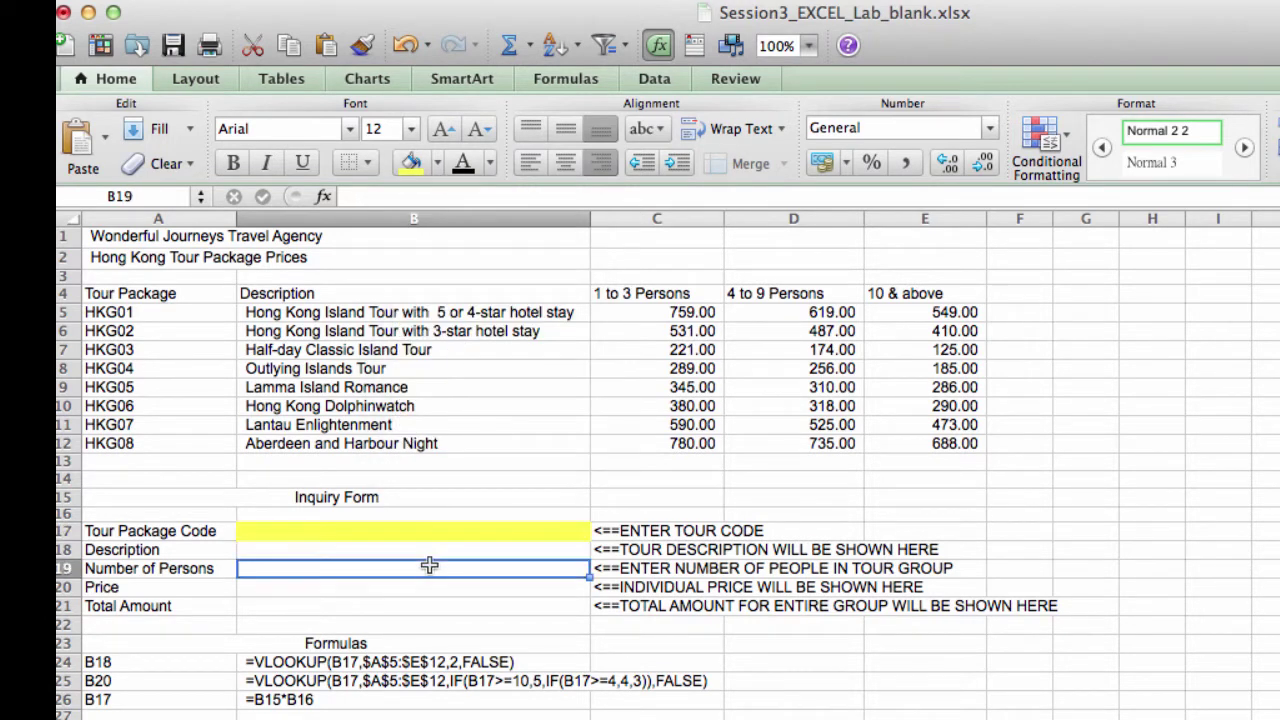
{"action": "left_click", "coordinate": [413, 172]}
{"action": "left_click", "coordinate": [559, 552]}
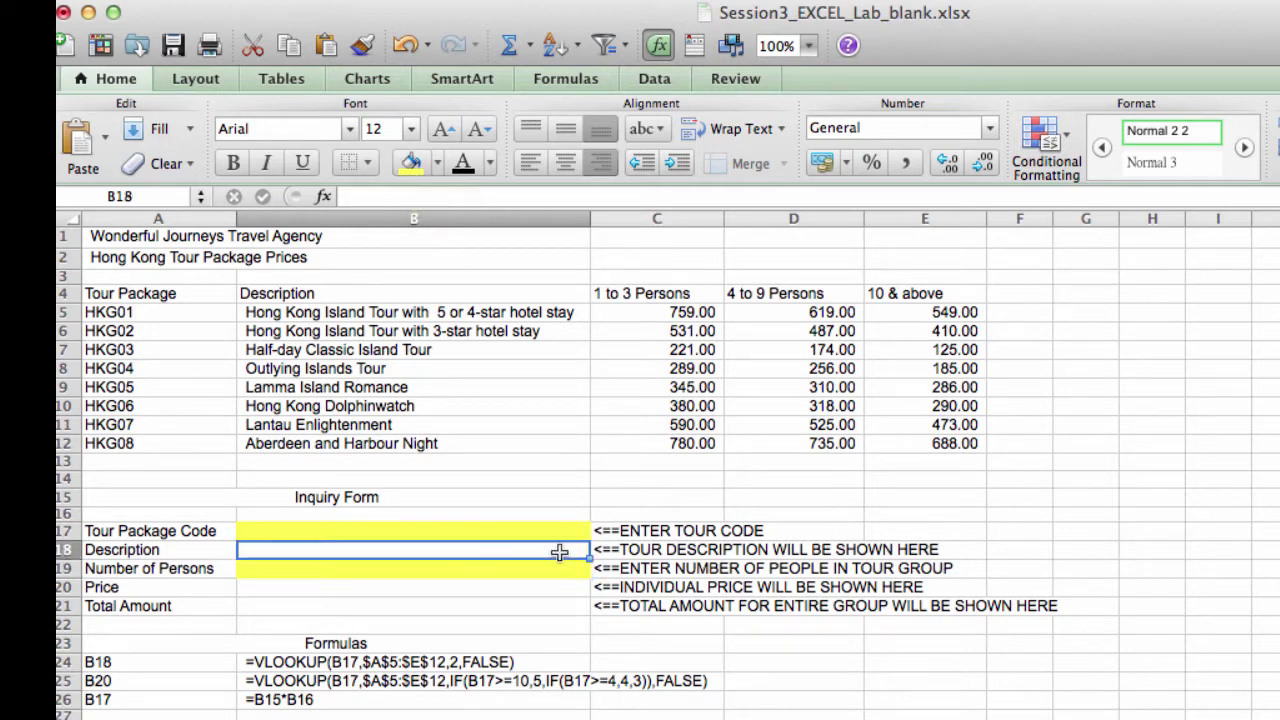
Enter HKG06 as a sample tour package code in cell B17 of the inquiry form
{"action": "left_click", "coordinate": [566, 530]}
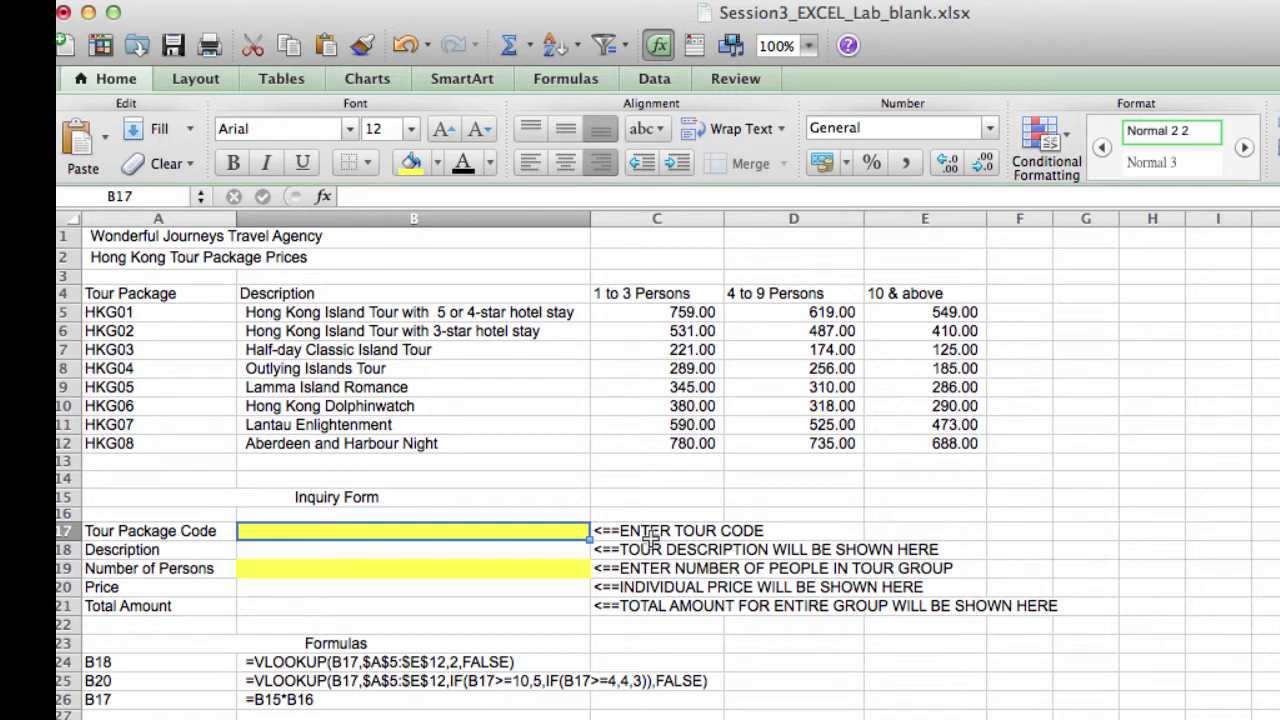
{"action": "type", "text": "HK"}
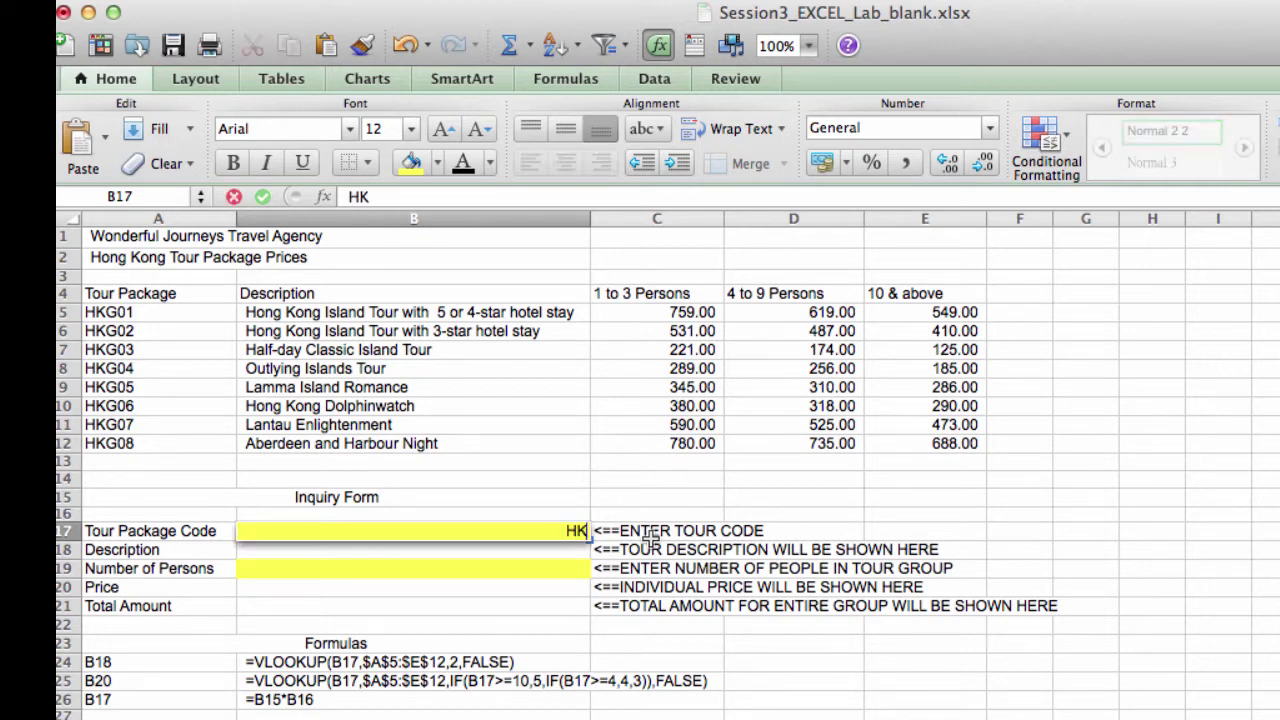
{"action": "type", "text": "G06"}
{"action": "key", "text": "Return"}
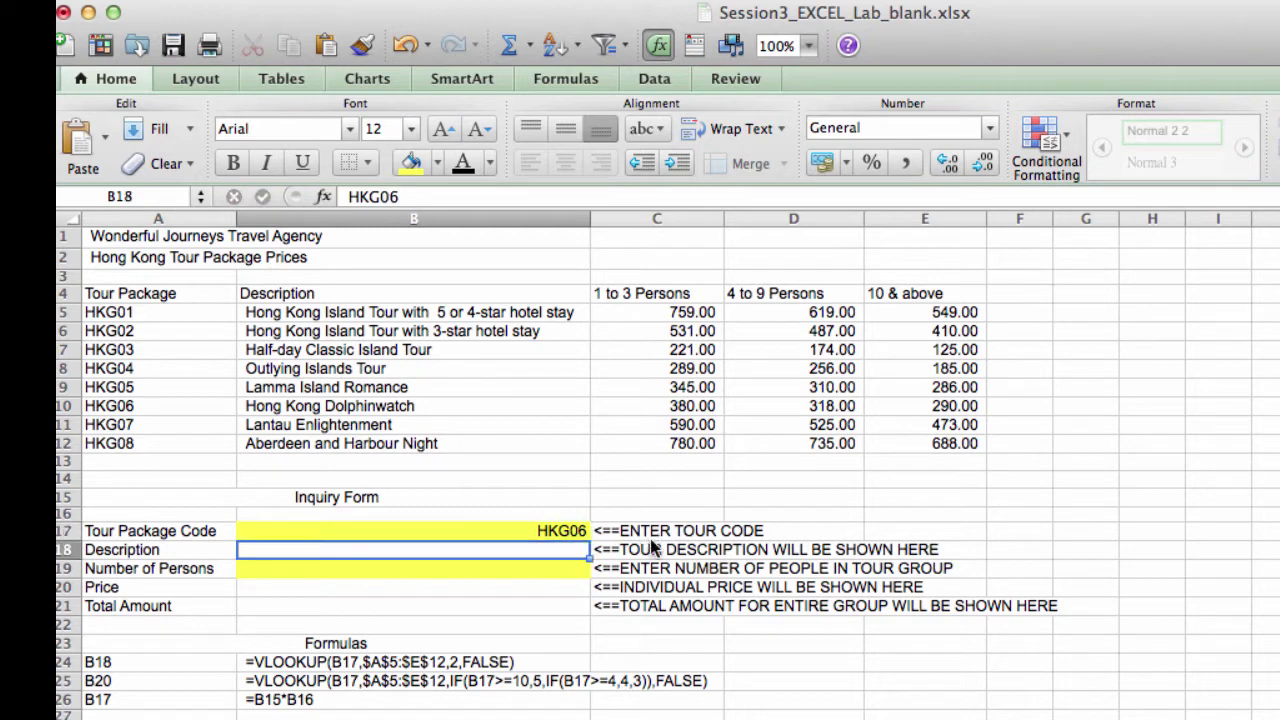
{"action": "left_click", "coordinate": [318, 408]}
{"action": "left_click", "coordinate": [425, 550]}
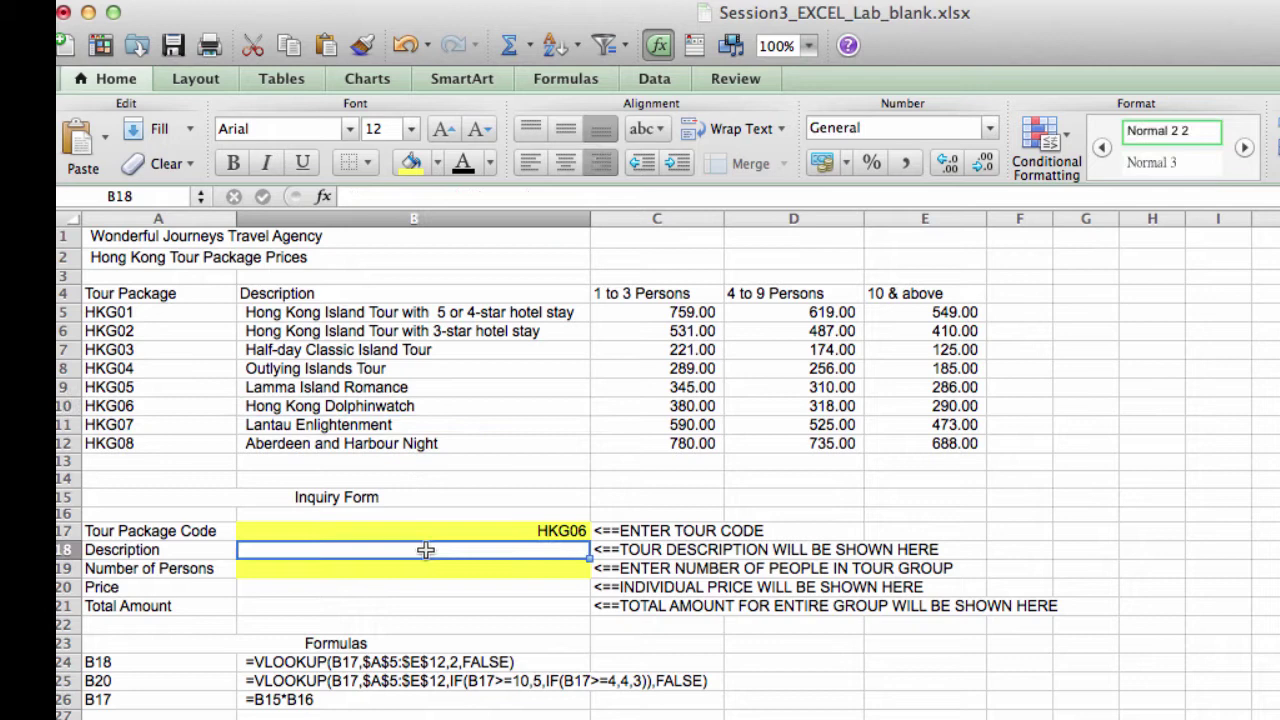
Enter 8 as the sample number of persons in cell B19 of the inquiry form
{"action": "left_click", "coordinate": [464, 571]}
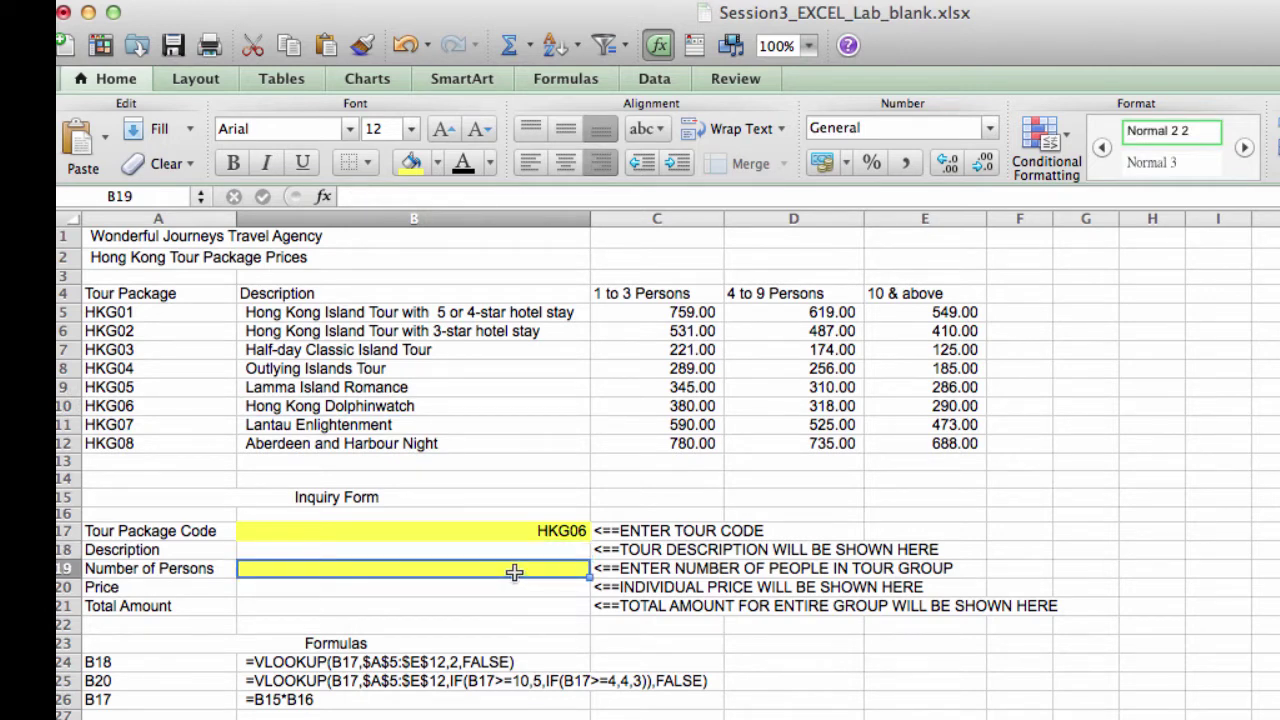
{"action": "type", "text": "8"}
{"action": "key", "text": "Return"}
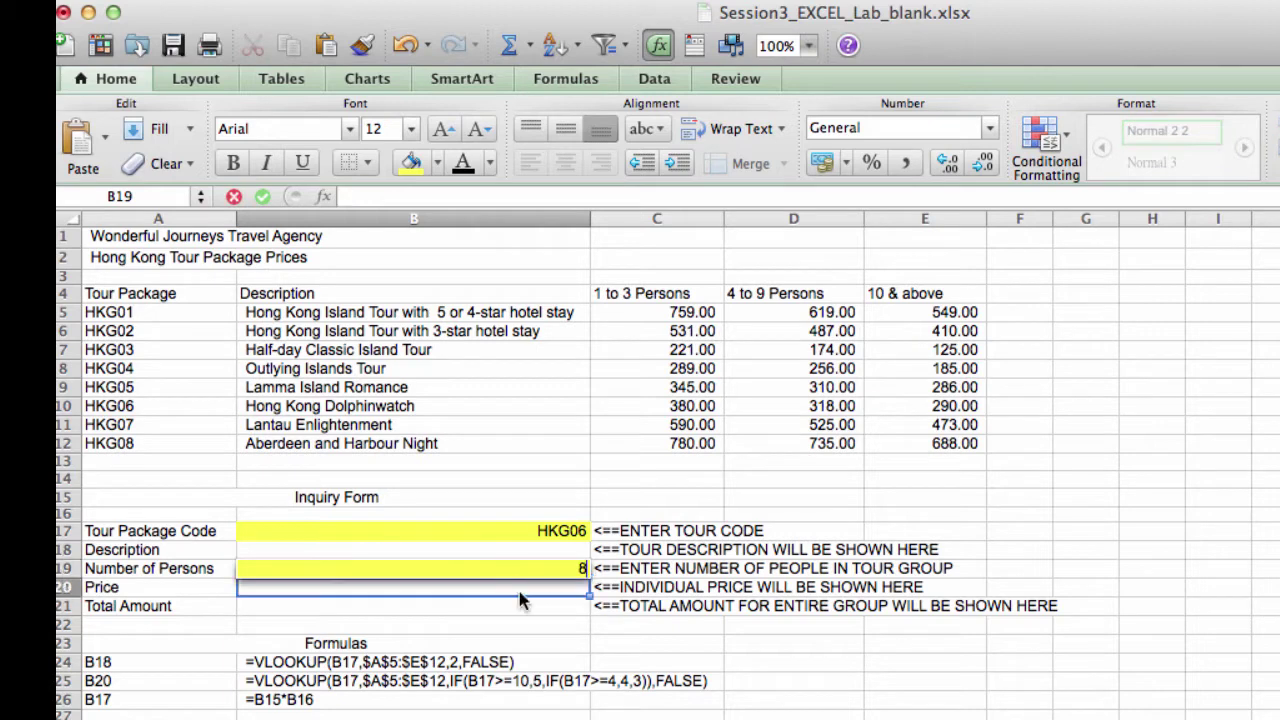
{"action": "left_click_drag", "start_coordinate": [695, 411], "coordinate": [930, 408]}
{"action": "left_click", "coordinate": [557, 588]}
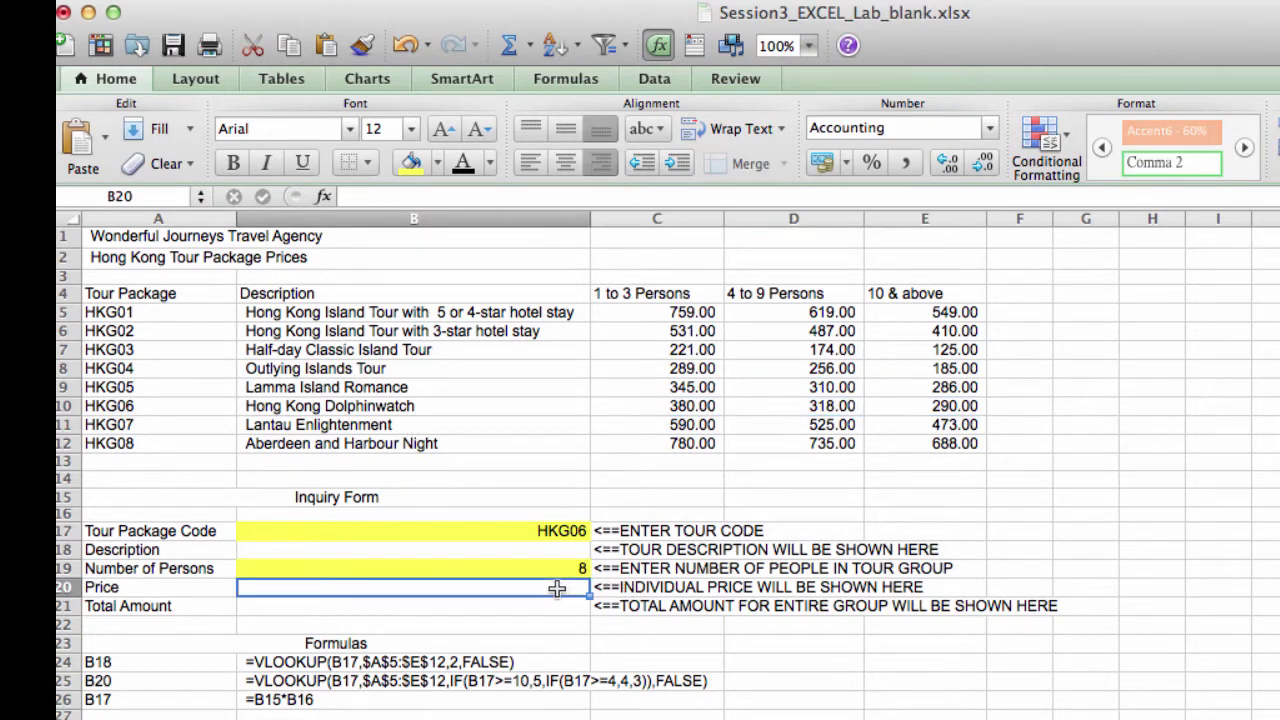
{"action": "left_click", "coordinate": [558, 613]}
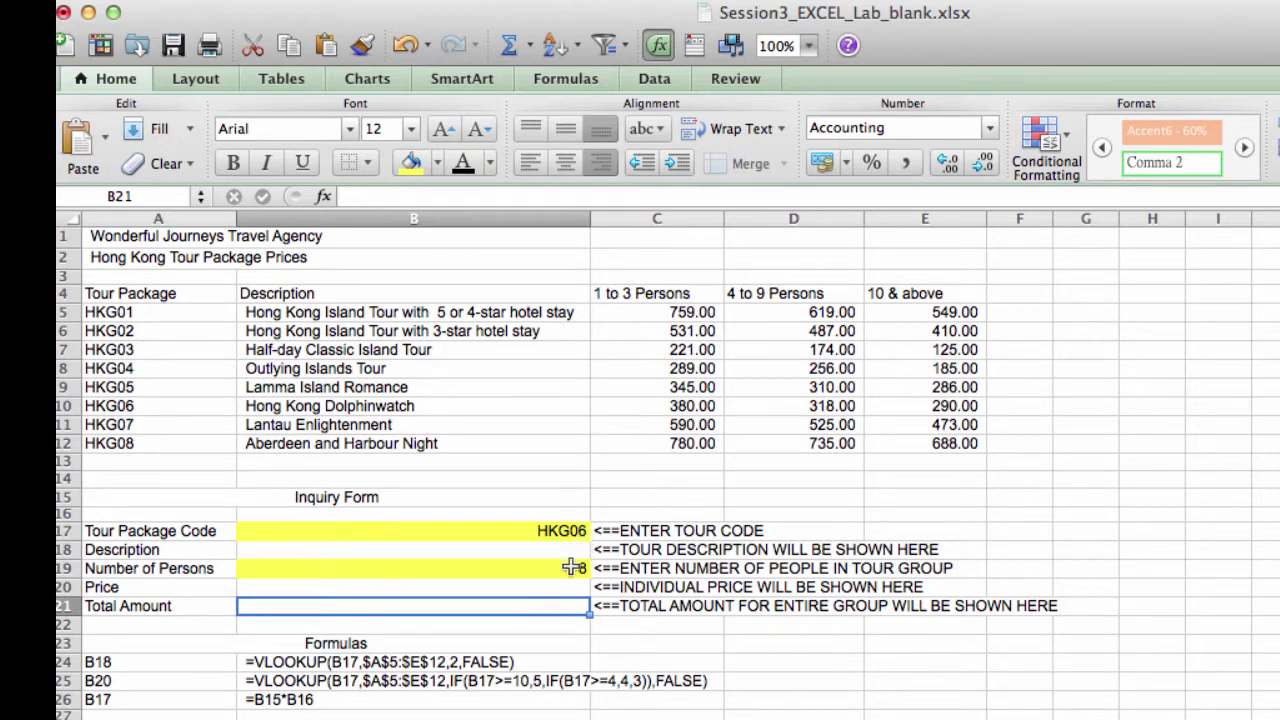
Clear the sample tour code and number of persons from cells B17 and B19
{"action": "left_click", "coordinate": [577, 530]}
{"action": "key", "text": "BackSpace"}
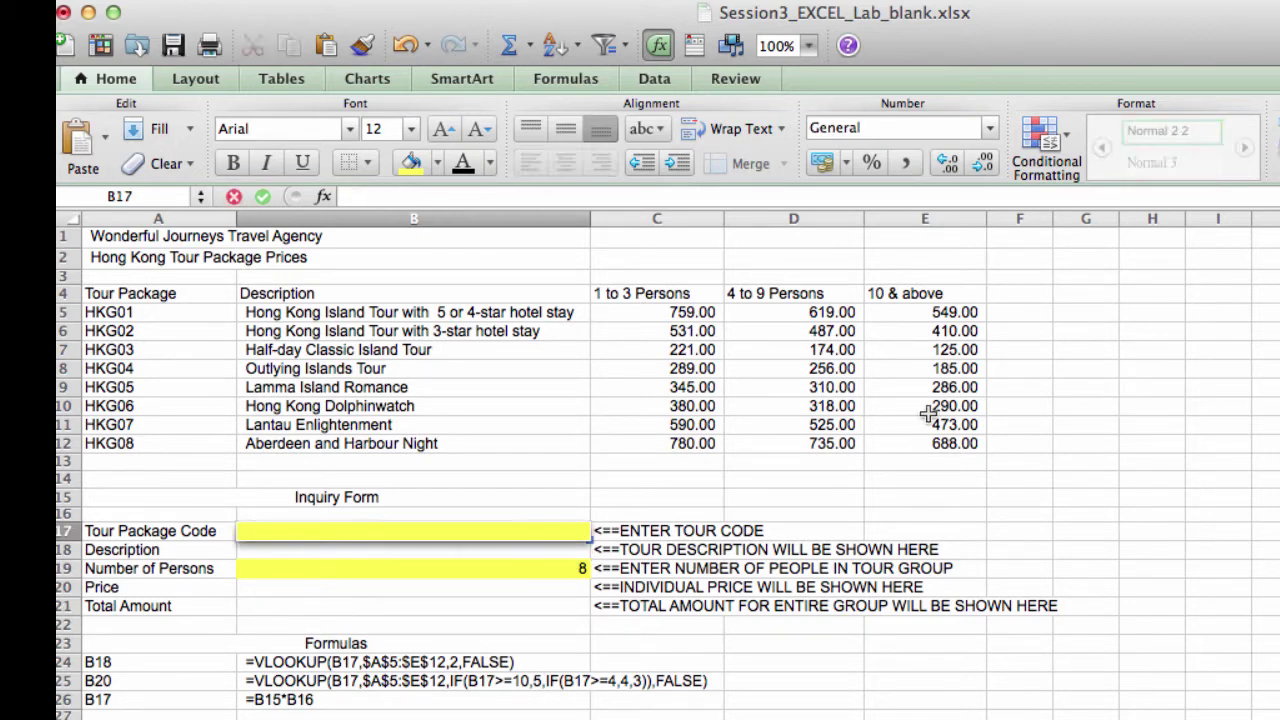
{"action": "key", "text": "Return"}
{"action": "key", "text": "Return"}
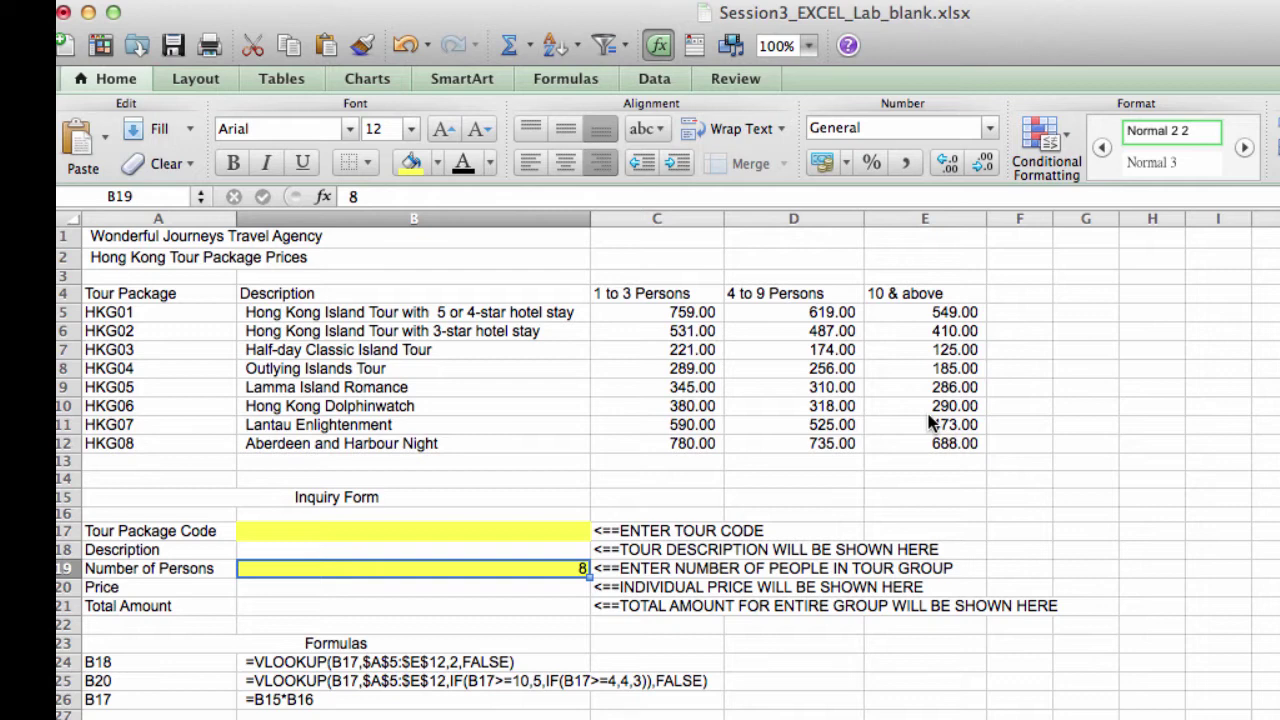
{"action": "key", "text": "BackSpace"}
{"action": "key", "text": "Return"}
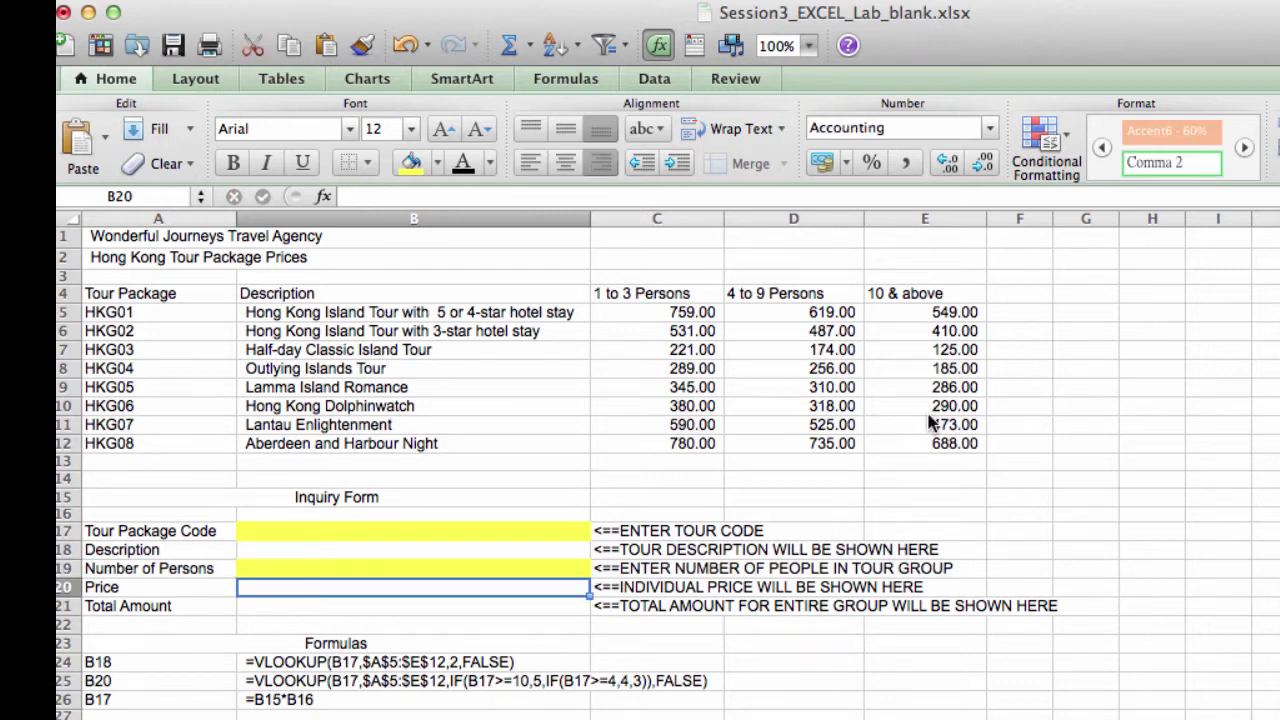
Start a VLOOKUP formula in the Description cell B18 with the tour package code cell B17 as the lookup value
{"action": "key", "text": "Up"}
{"action": "key", "text": "Up"}
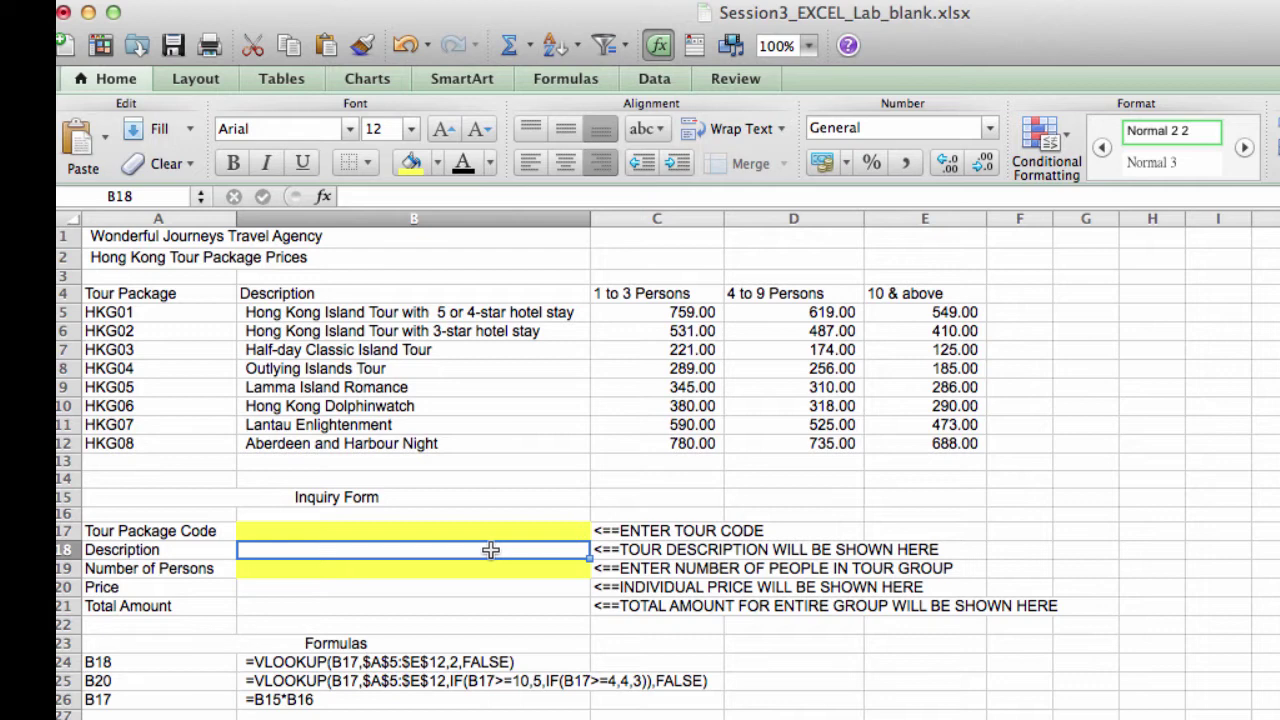
{"action": "type", "text": "="}
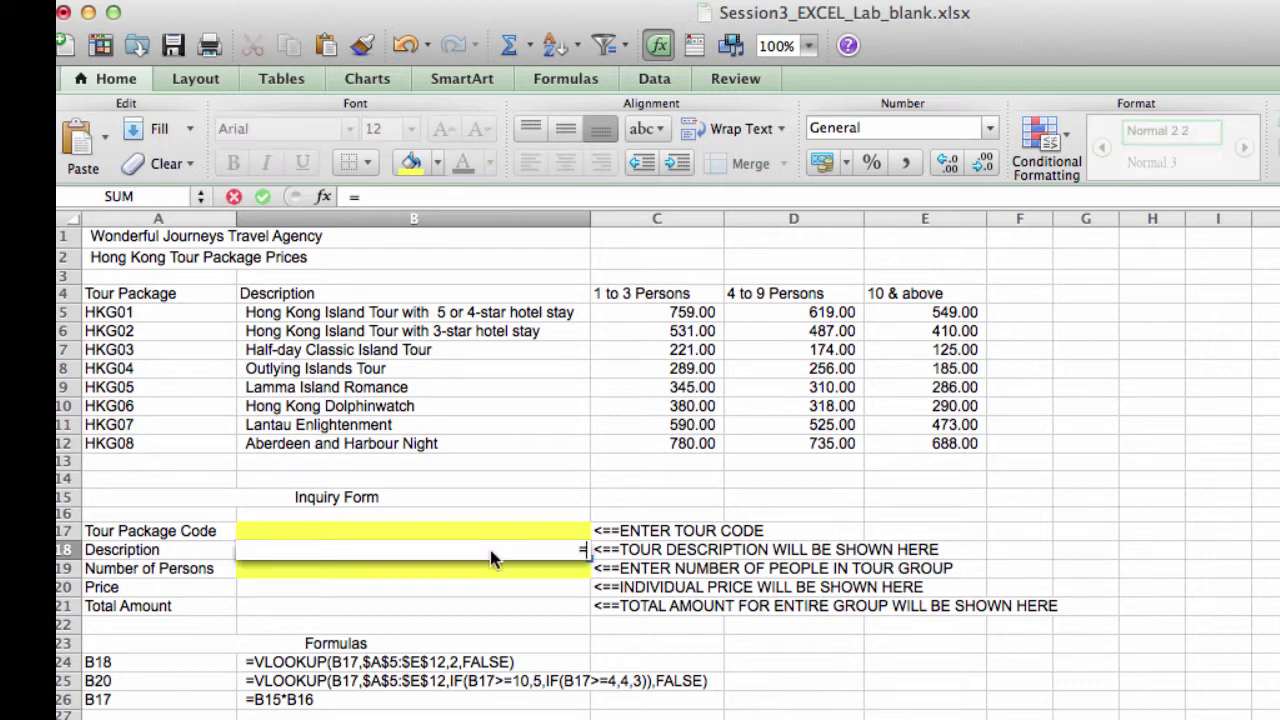
{"action": "type", "text": "v"}
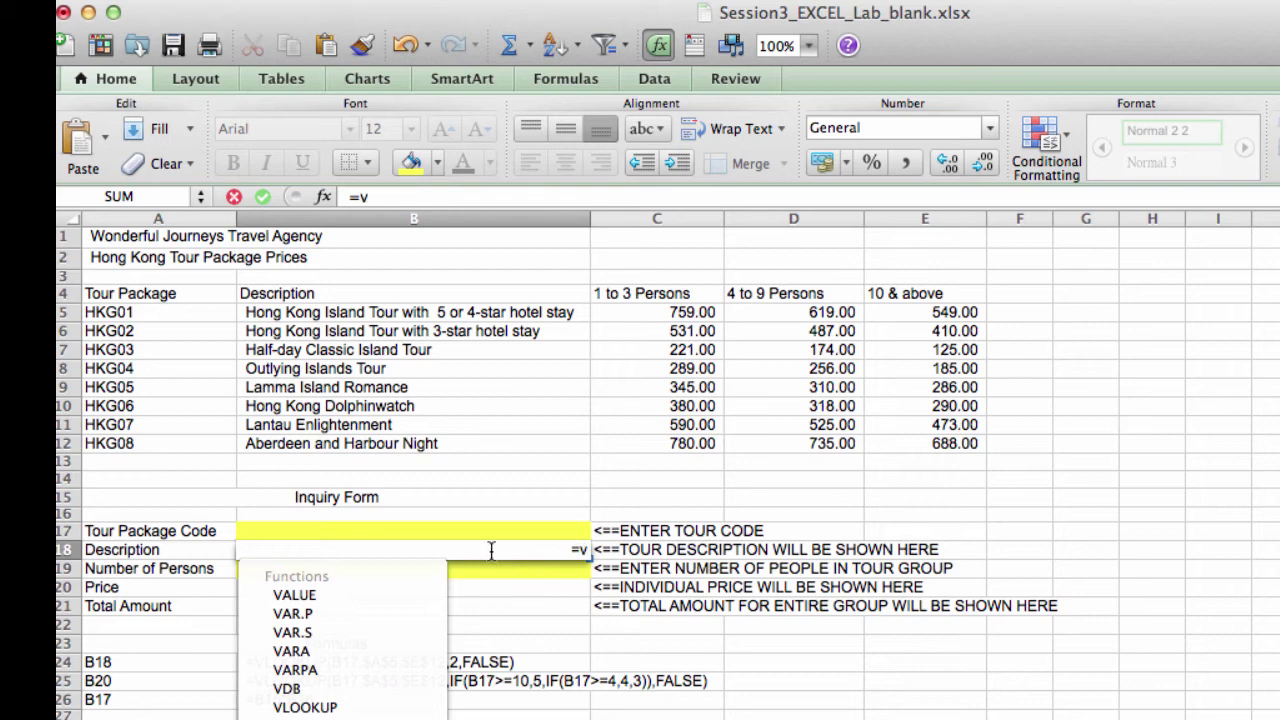
{"action": "key", "text": "Down"}
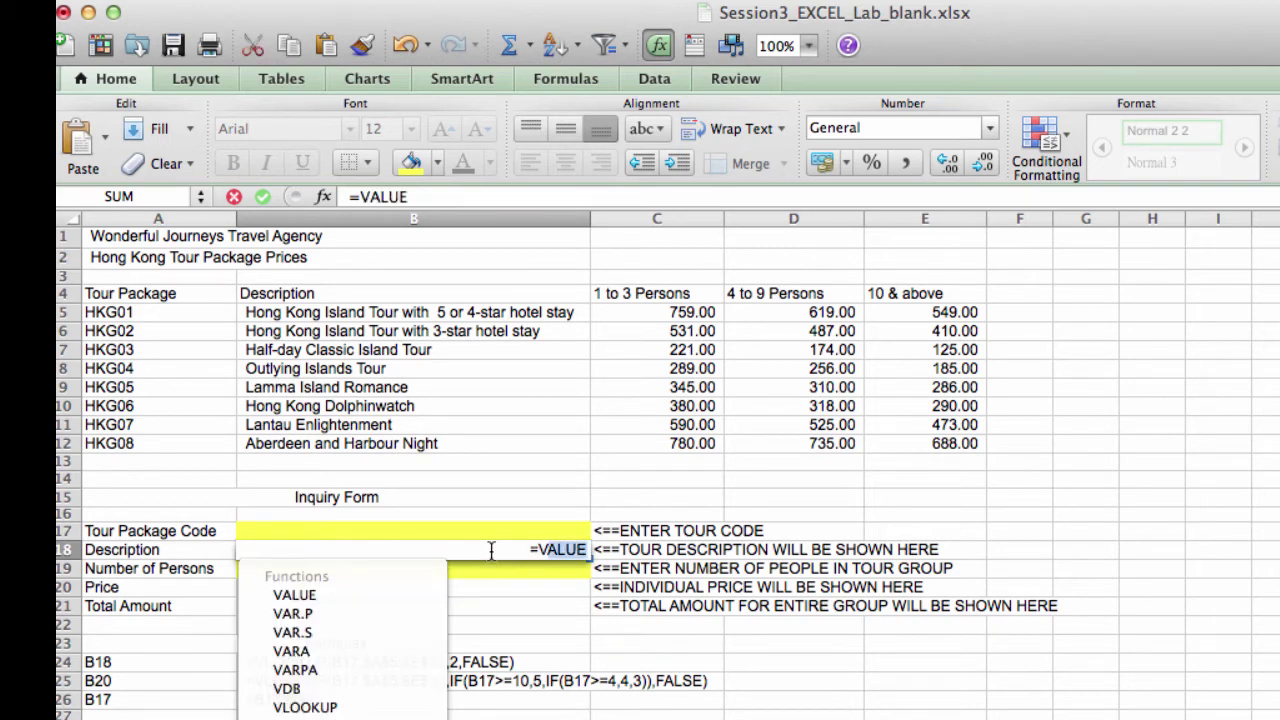
{"action": "double_click", "coordinate": [353, 707]}
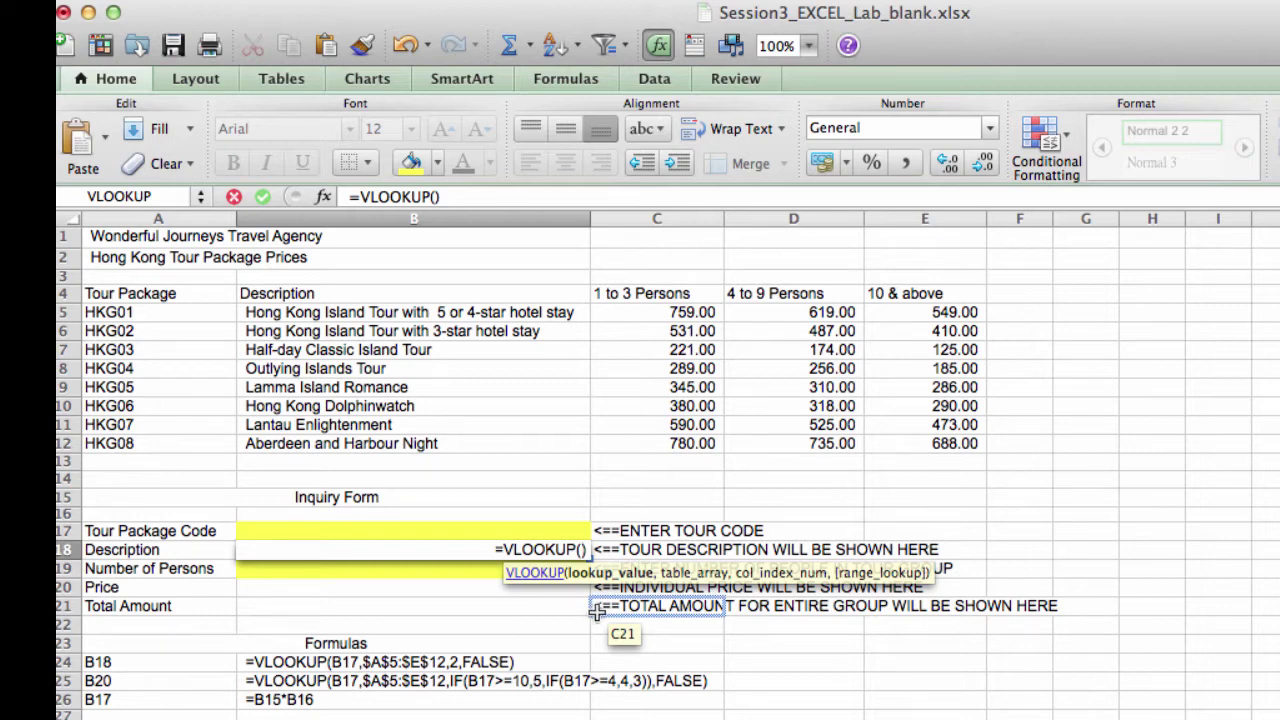
{"action": "left_click", "coordinate": [449, 531]}
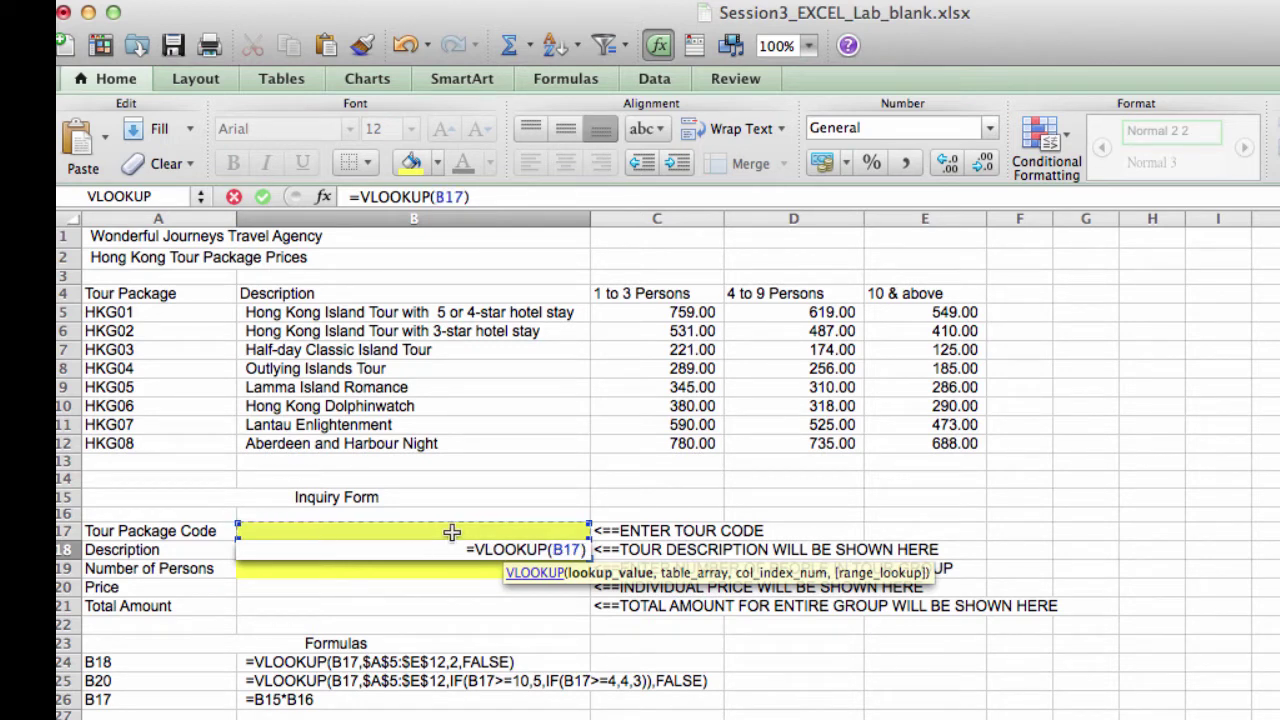
{"action": "type", "text": ","}
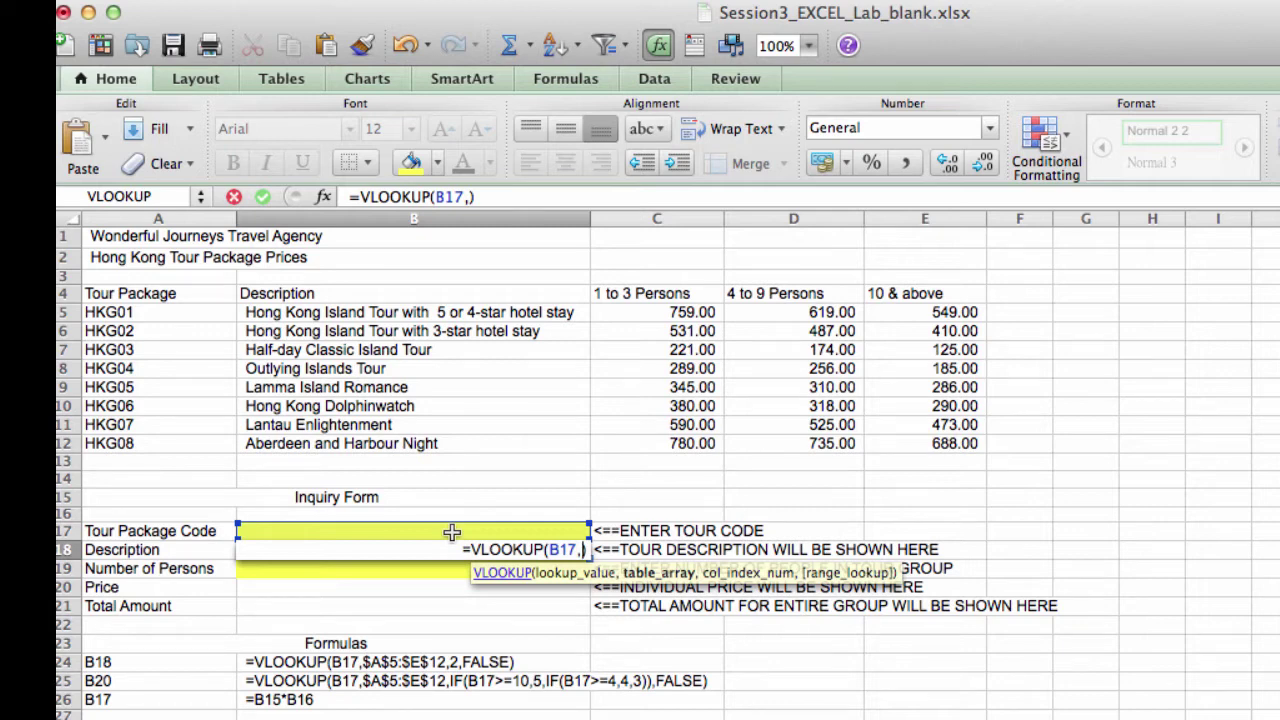
Complete the B18 VLOOKUP with table array A5:E12, column index 2 and FALSE for an exact match
{"action": "left_click", "coordinate": [193, 311]}
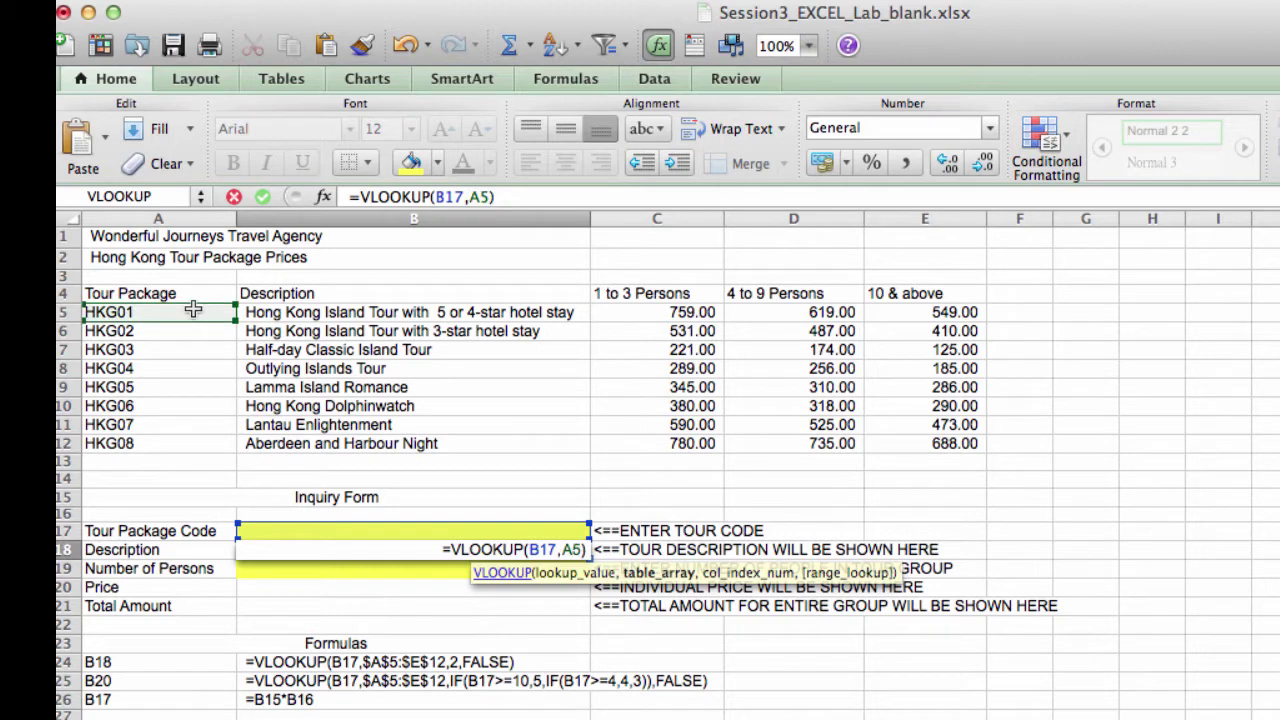
{"action": "left_click_drag", "start_coordinate": [193, 311], "coordinate": [912, 441]}
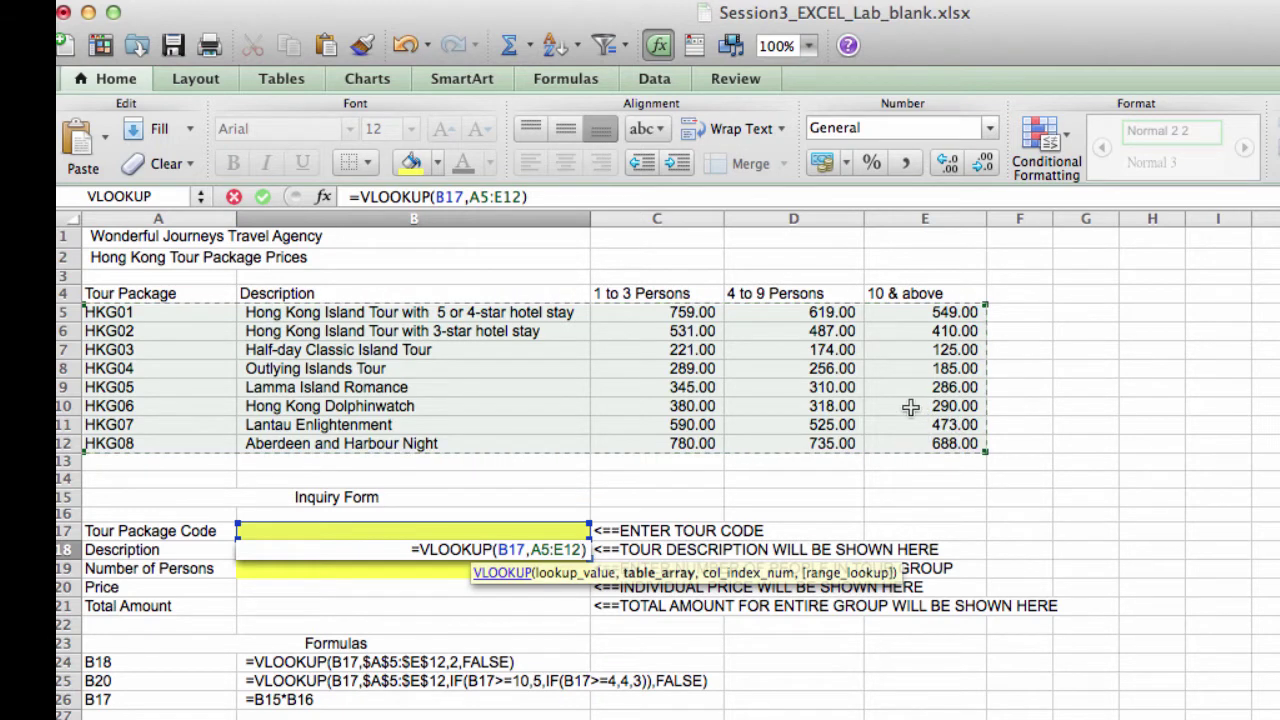
{"action": "type", "text": ","}
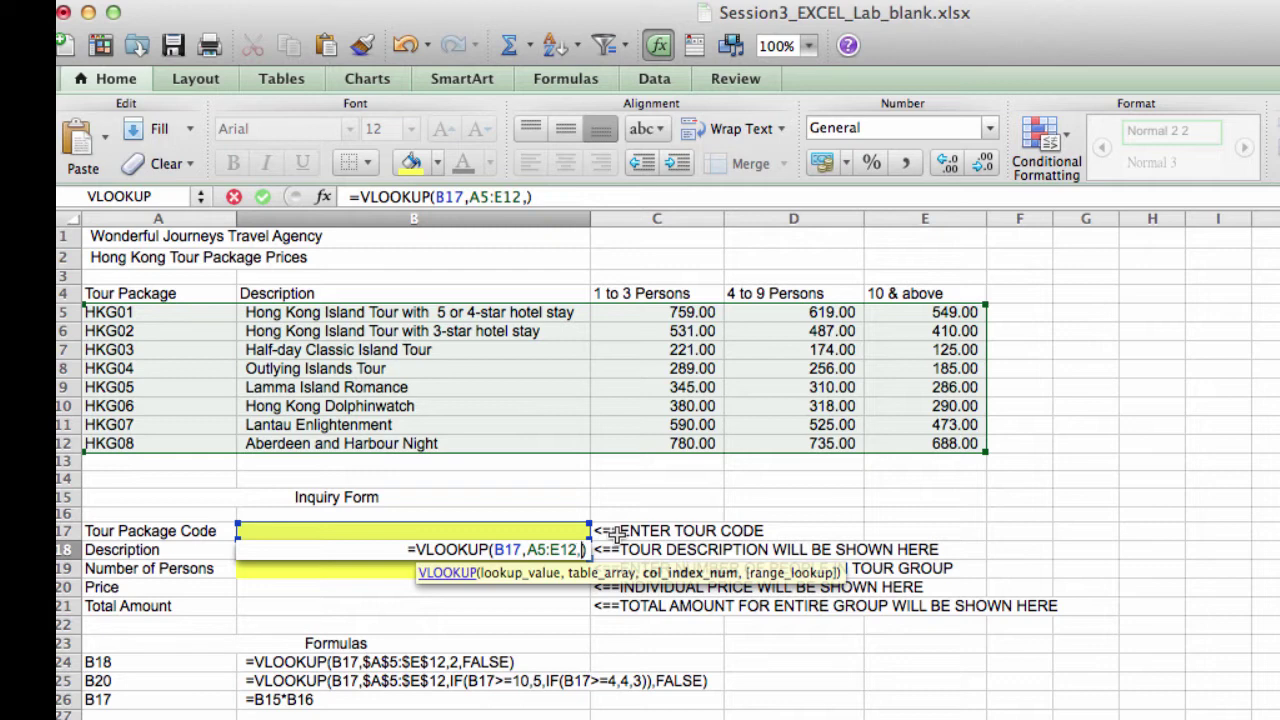
{"action": "type", "text": "2"}
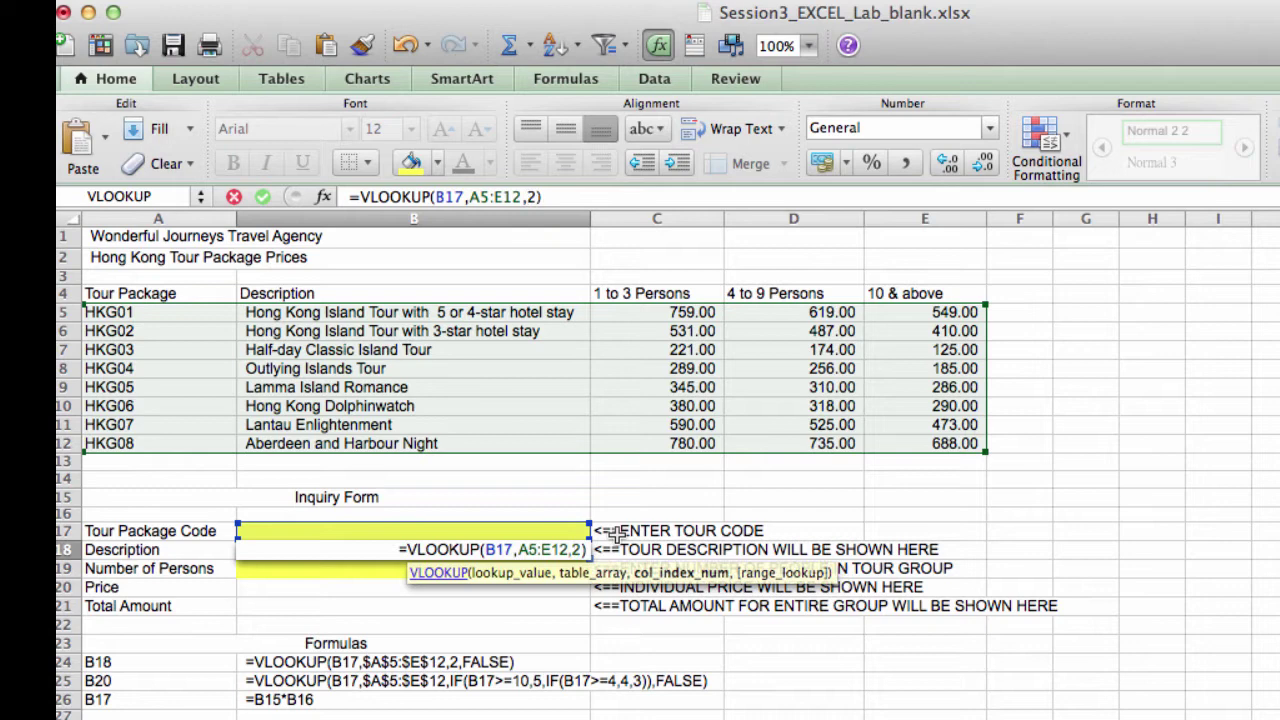
{"action": "type", "text": ","}
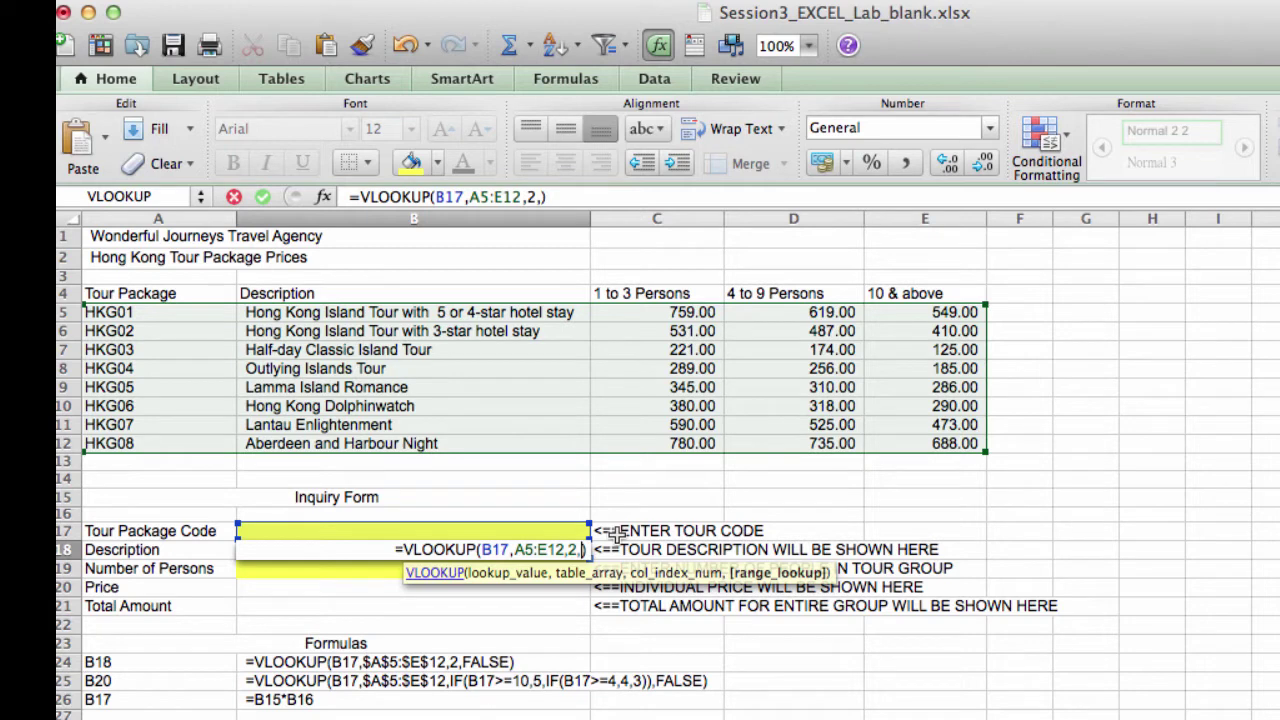
{"action": "type", "text": "FALS"}
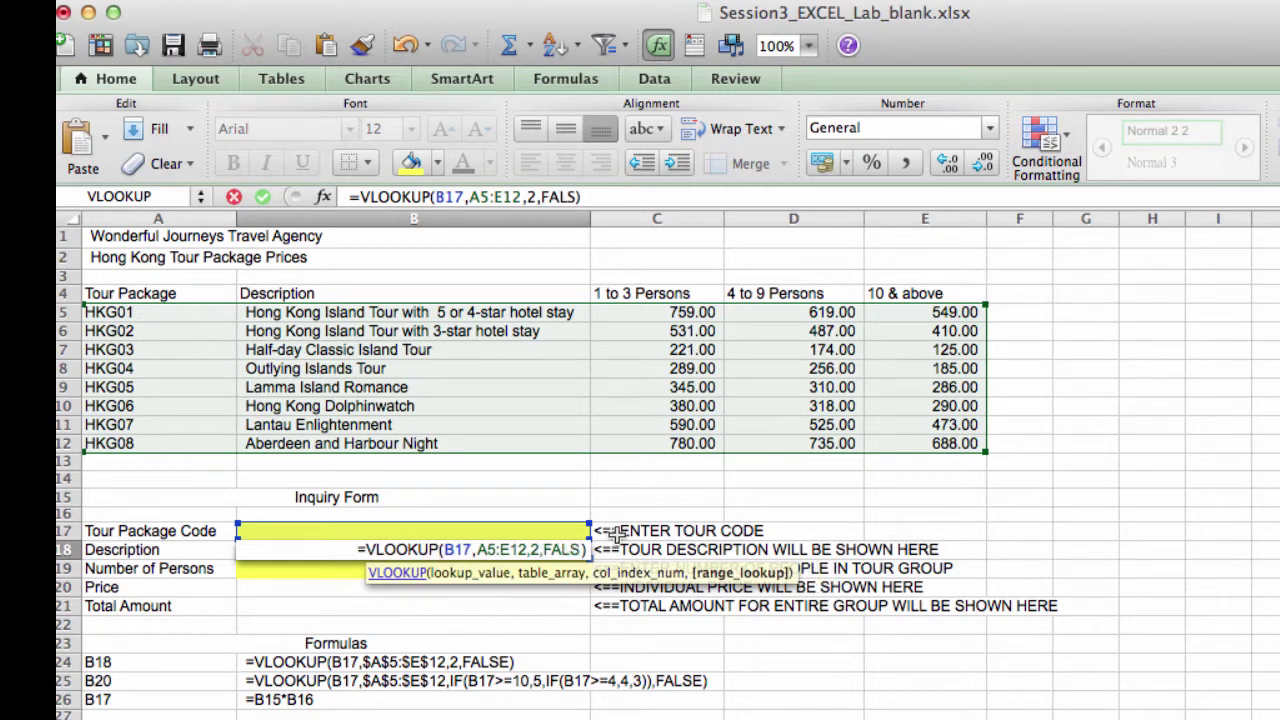
{"action": "type", "text": "E"}
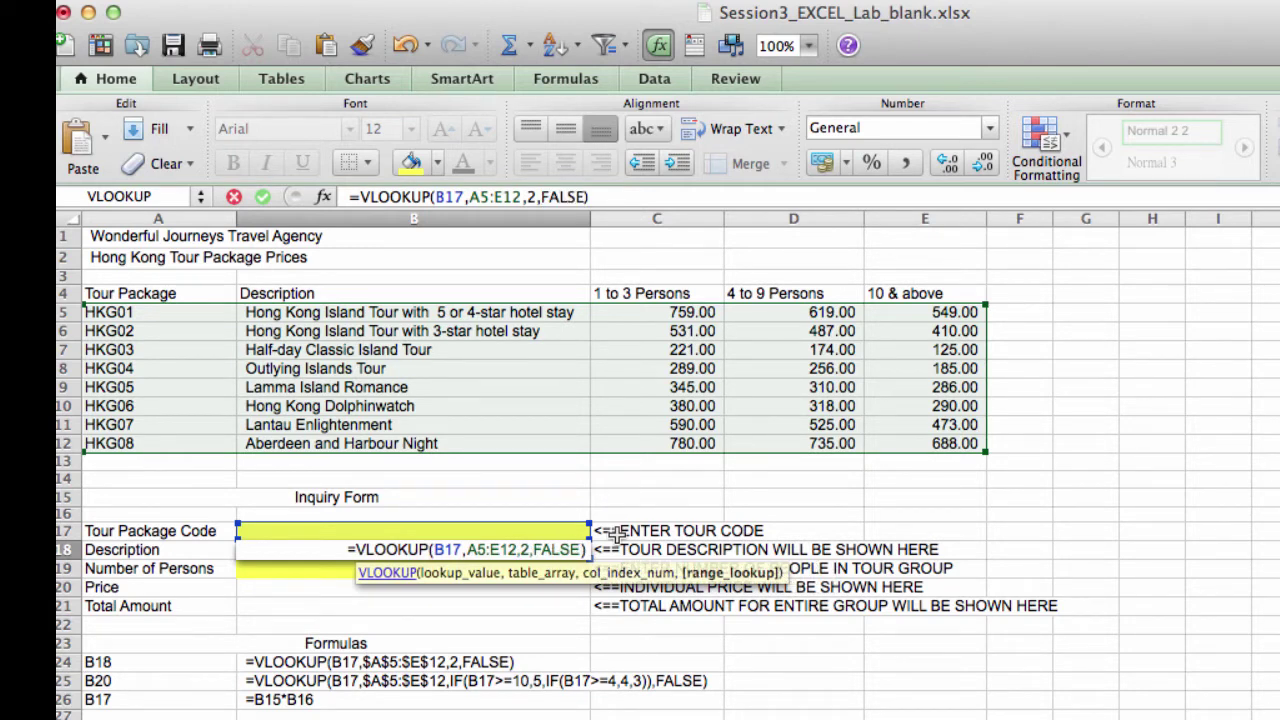
{"action": "key", "text": "Return"}
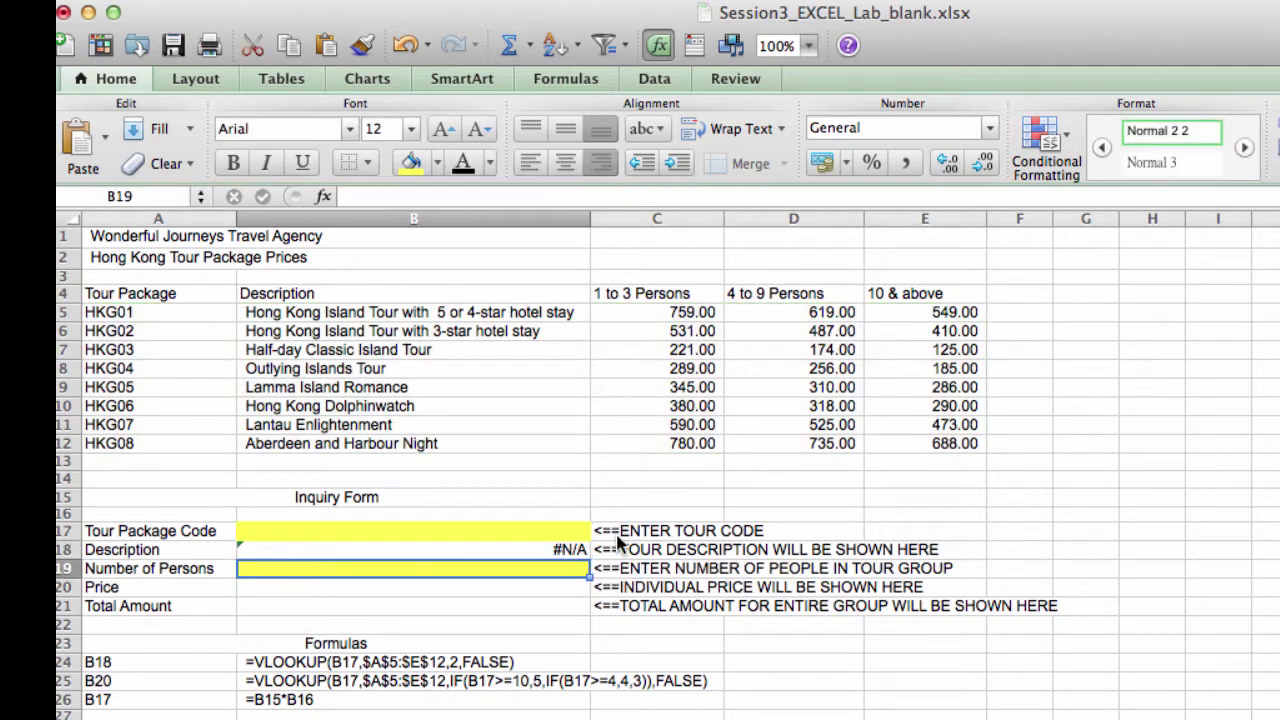
Enter tour package code HKG02 in B17 to test the description lookup
{"action": "key", "text": "Up"}
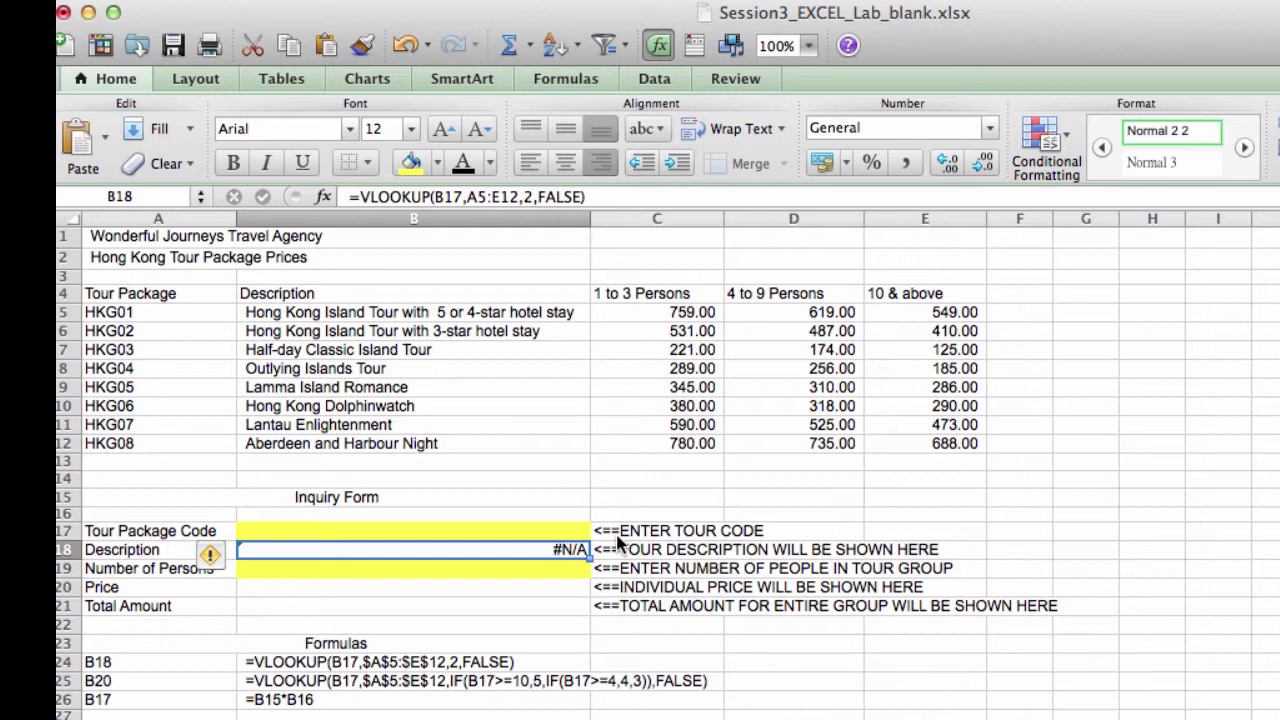
{"action": "left_click", "coordinate": [485, 535]}
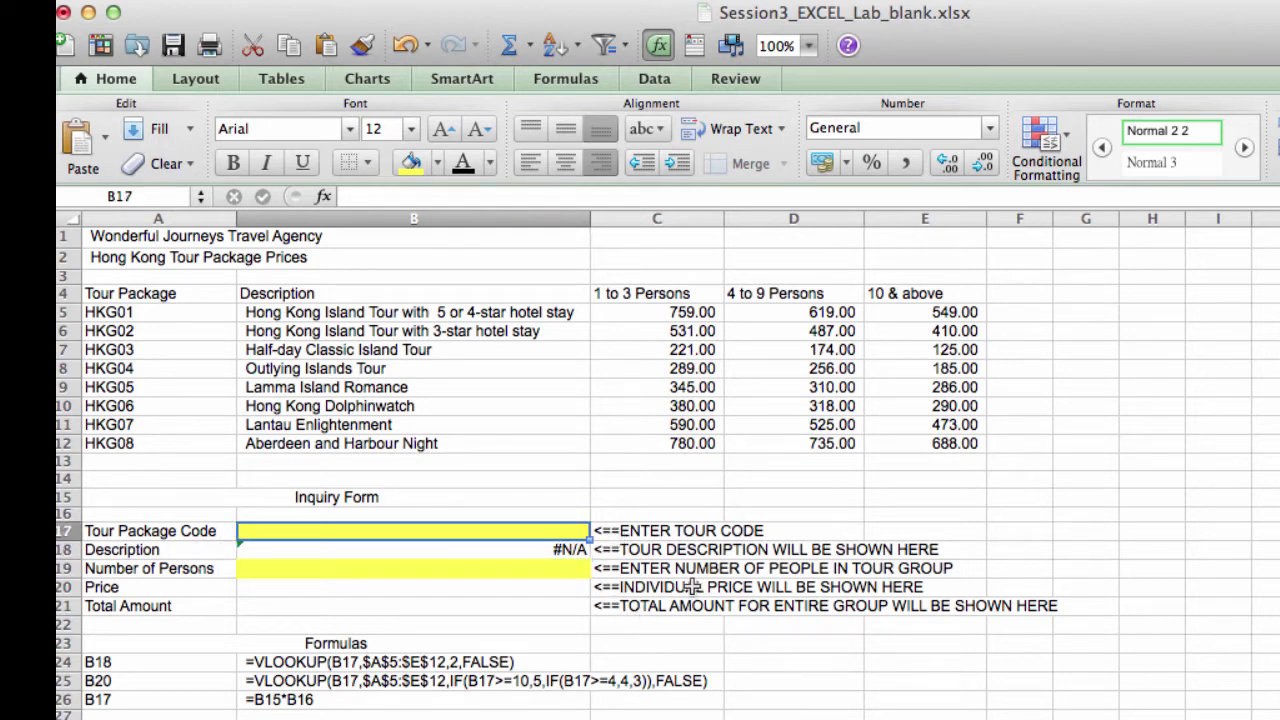
{"action": "type", "text": "HKG"}
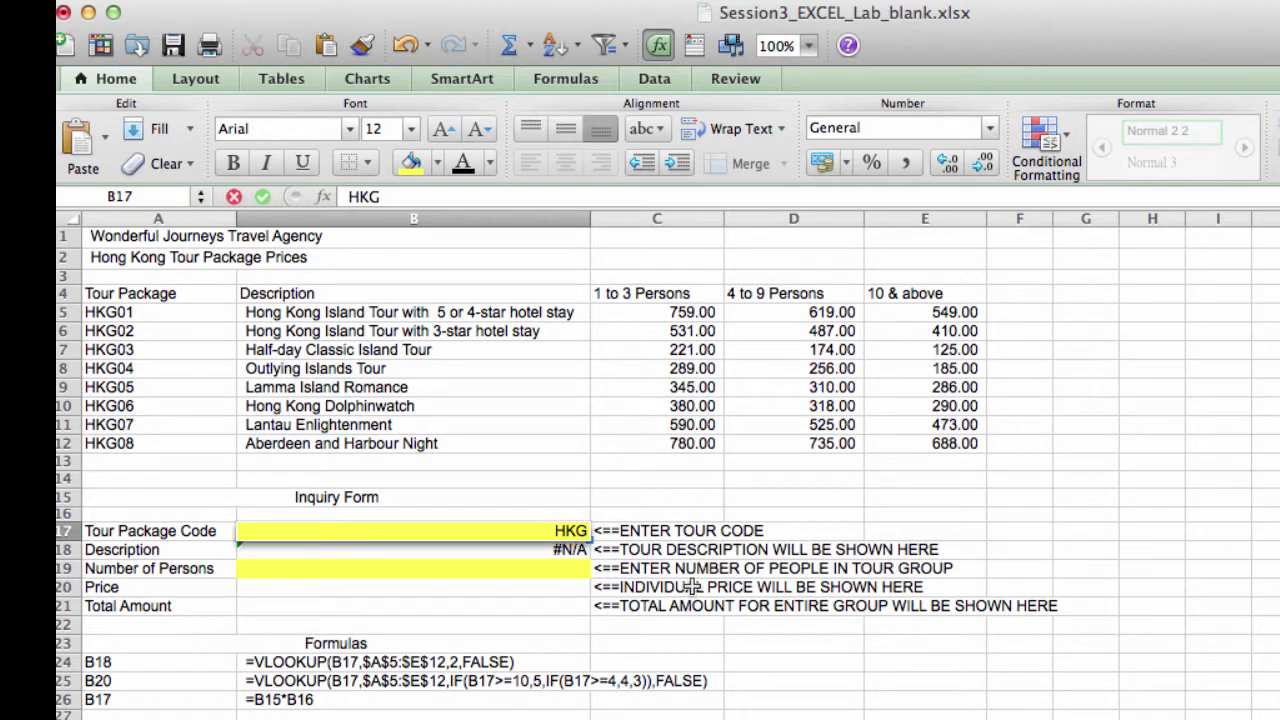
{"action": "type", "text": "02"}
{"action": "key", "text": "Return"}
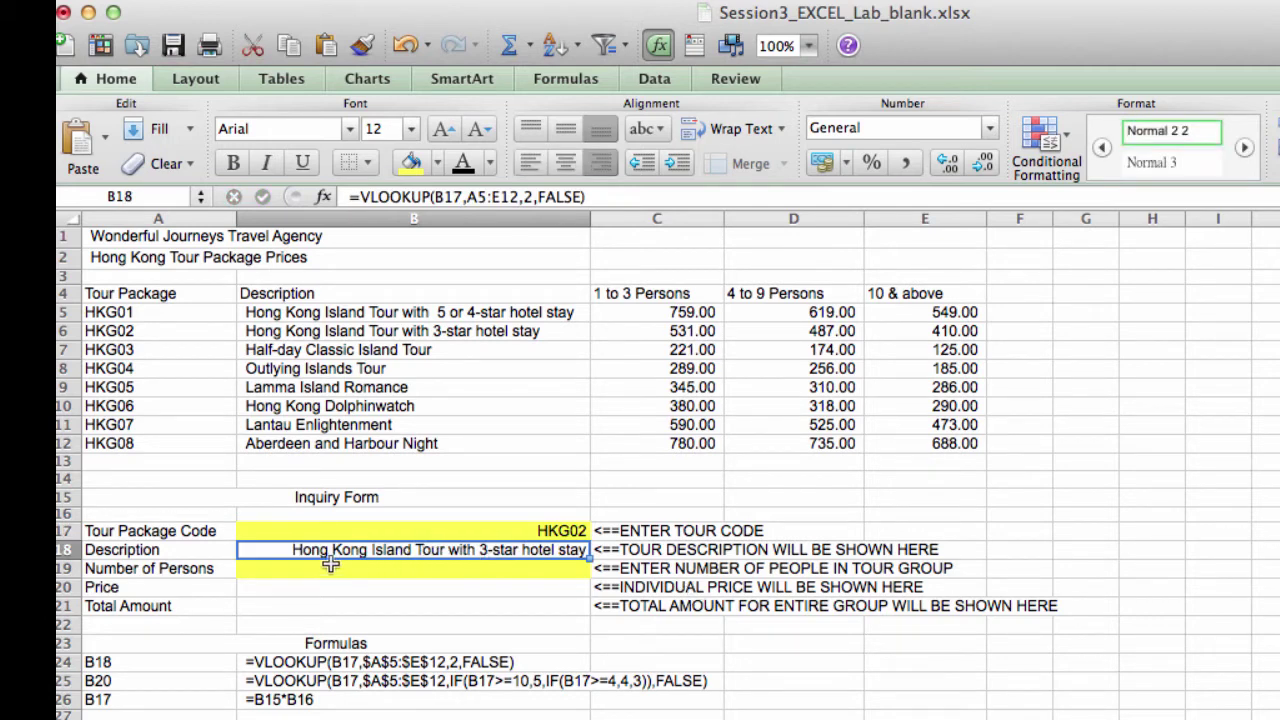
Change the tour package code in B17 to HKG08 and check the arguments of the description formula in B18
{"action": "left_click", "coordinate": [566, 530]}
{"action": "double_click", "coordinate": [566, 530]}
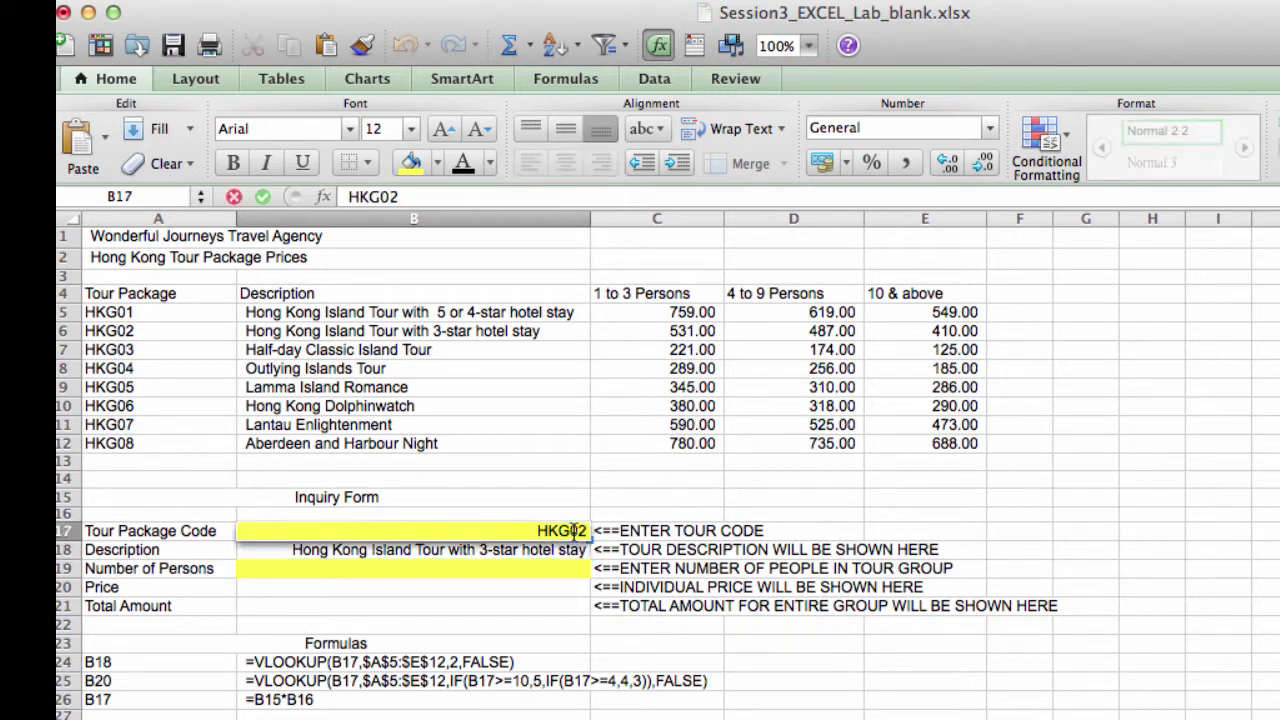
{"action": "key", "text": "BackSpace"}
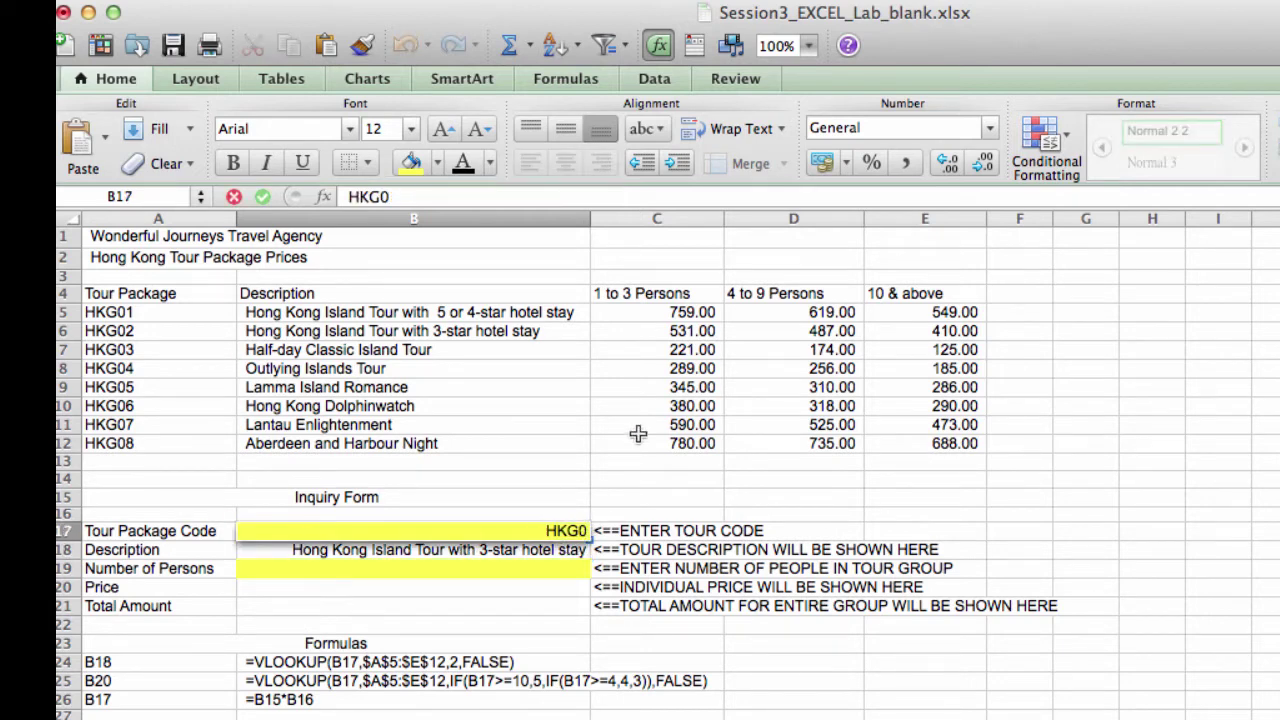
{"action": "type", "text": "8"}
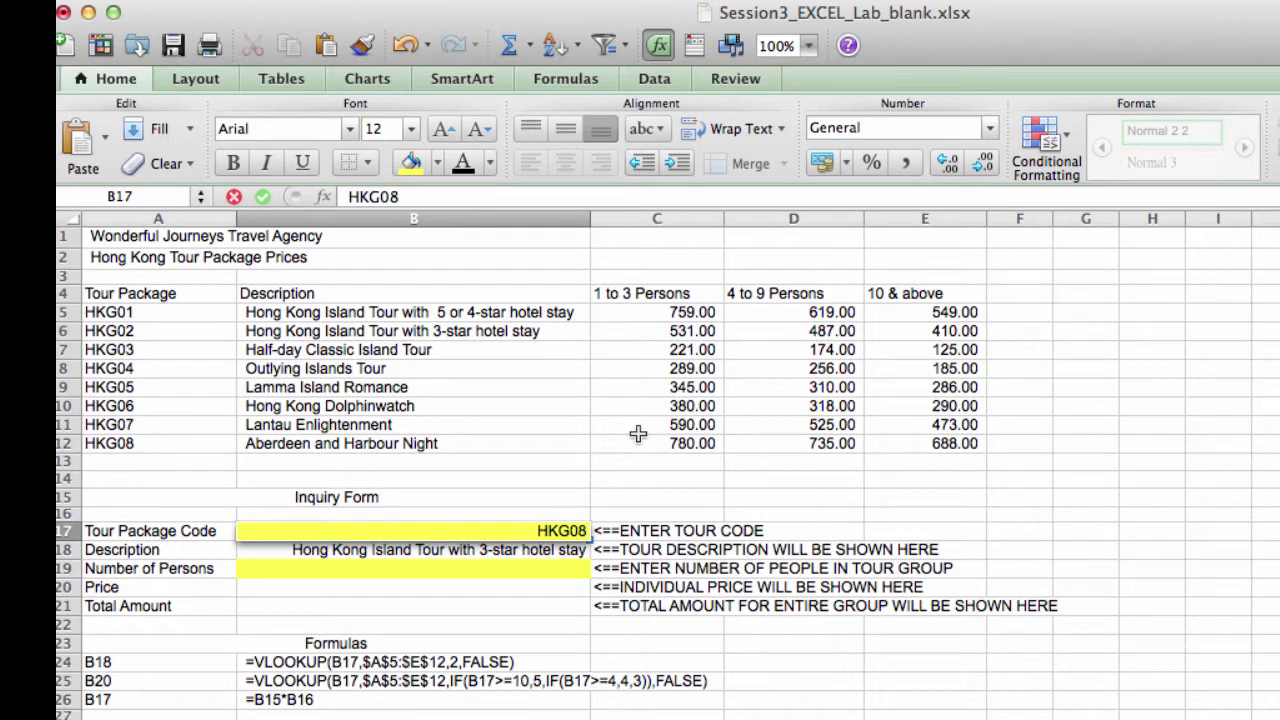
{"action": "key", "text": "Return"}
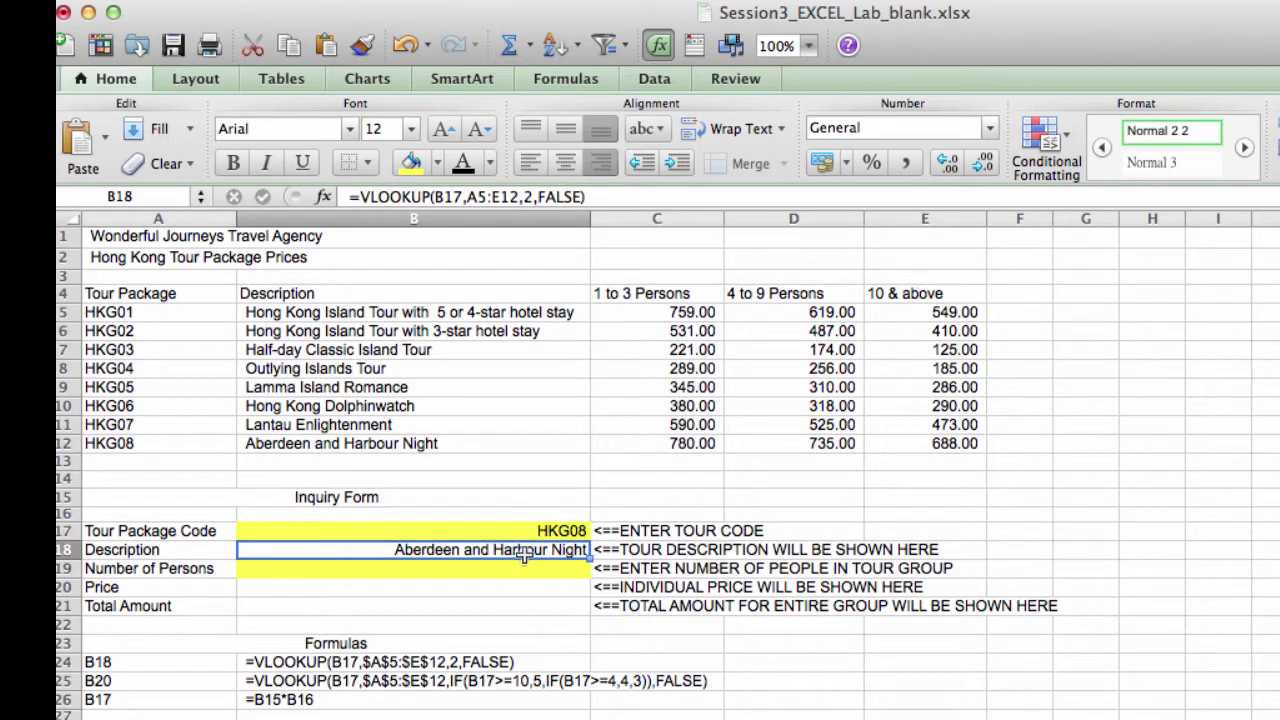
{"action": "double_click", "coordinate": [467, 550]}
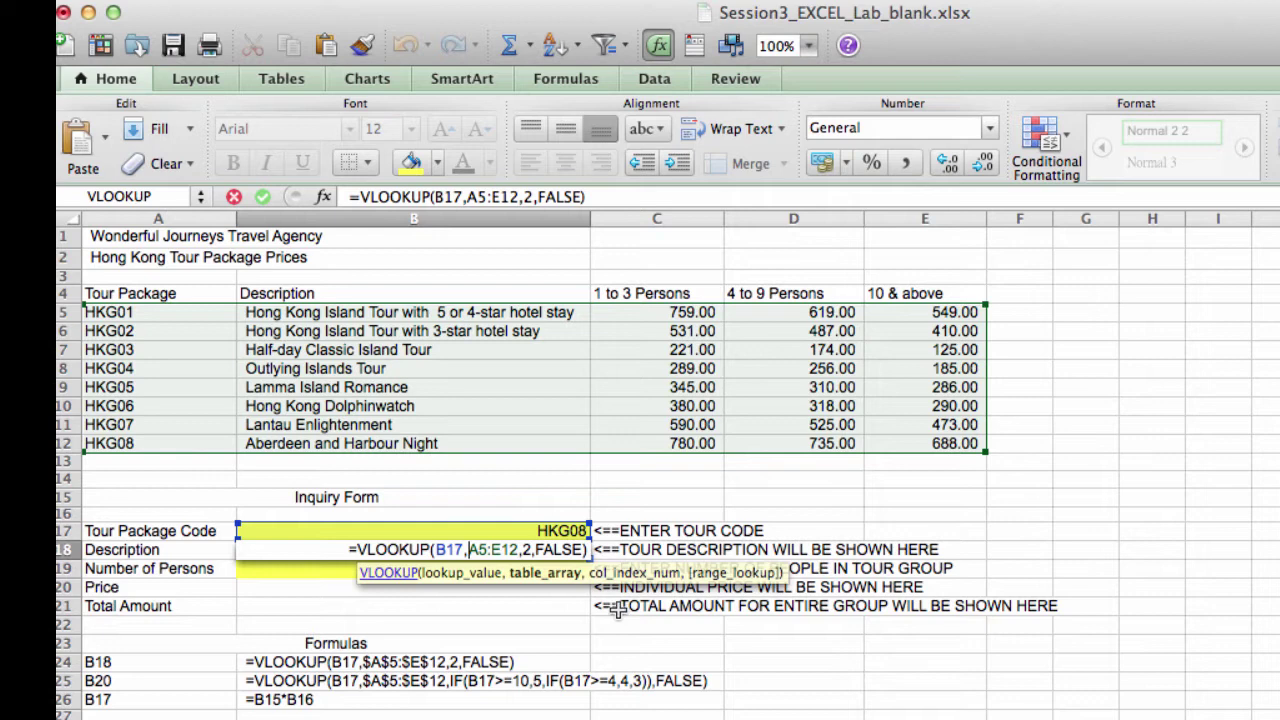
{"action": "key", "text": "Return"}
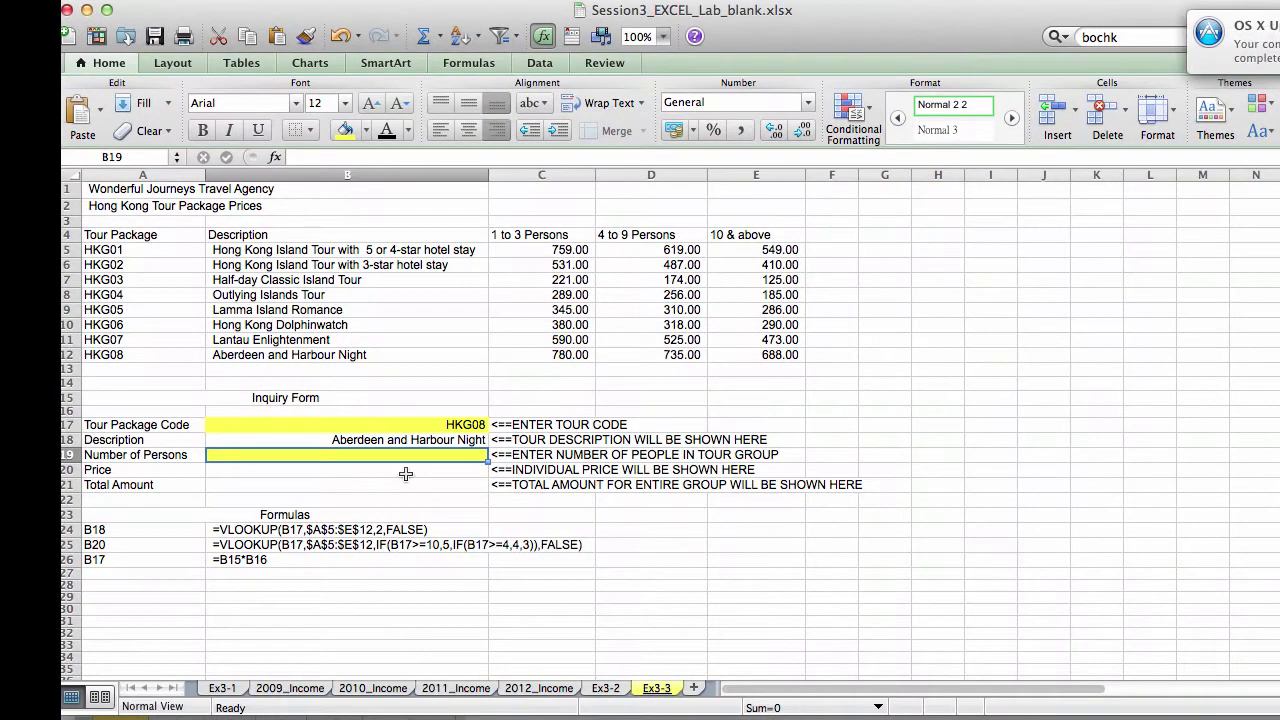
Start a VLOOKUP formula in the Price cell B20 with lookup value B17 and table array A5:E12
{"action": "left_click", "coordinate": [426, 464]}
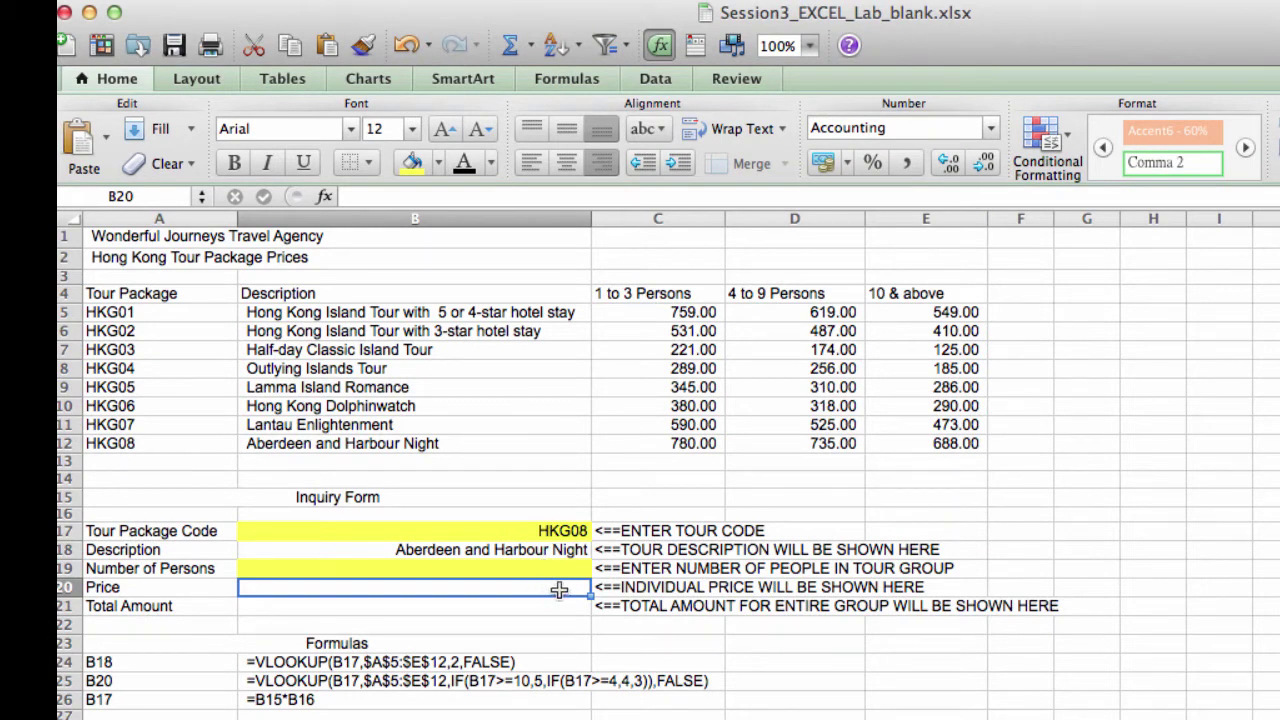
{"action": "type", "text": "="}
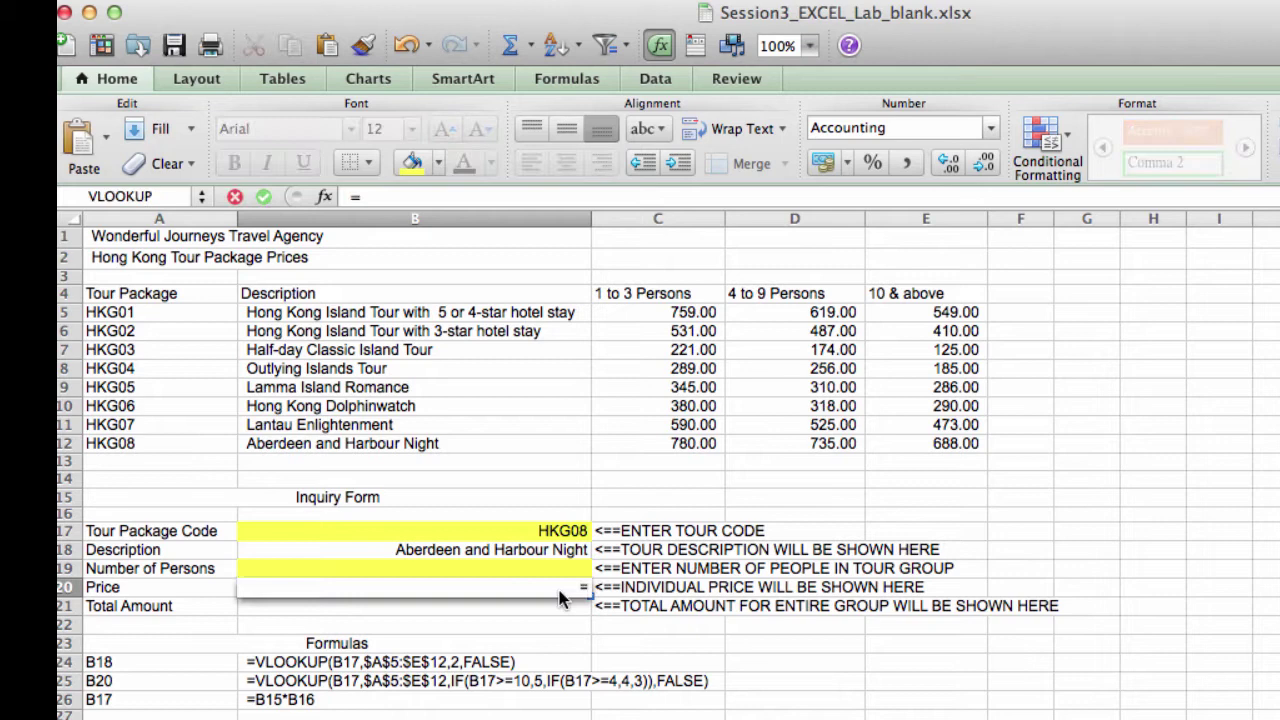
{"action": "type", "text": "V"}
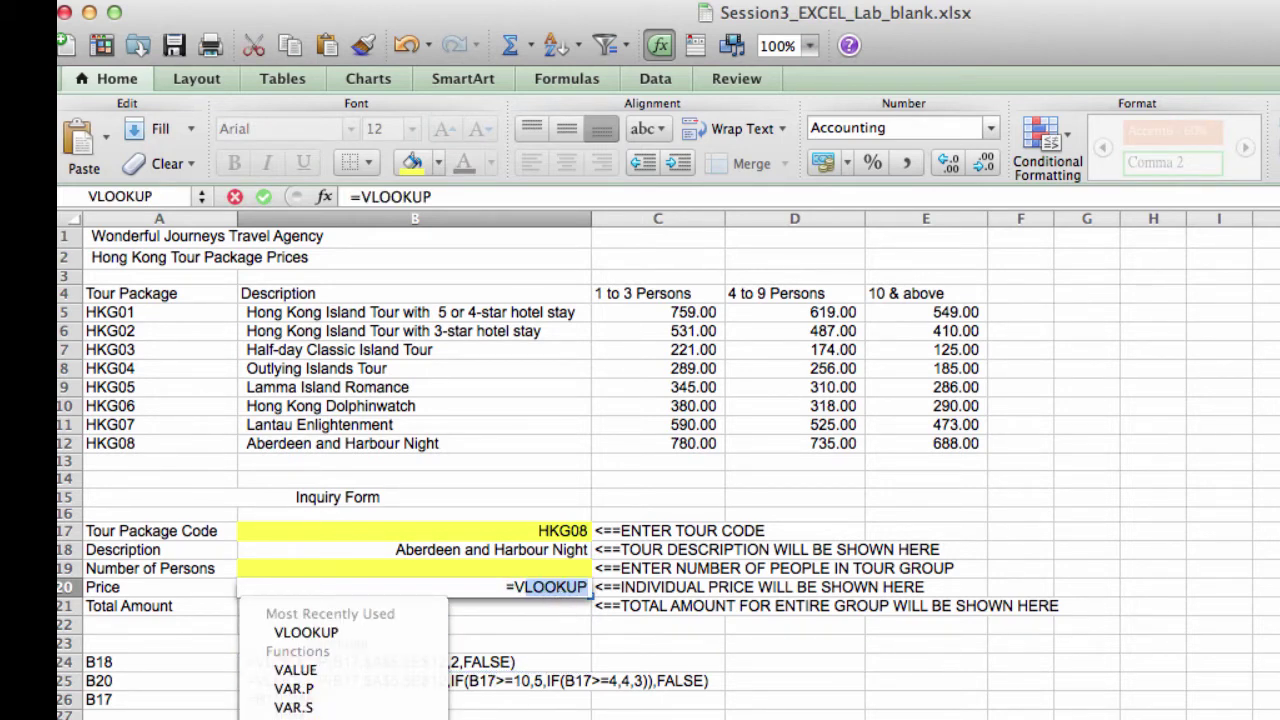
{"action": "key", "text": "Tab"}
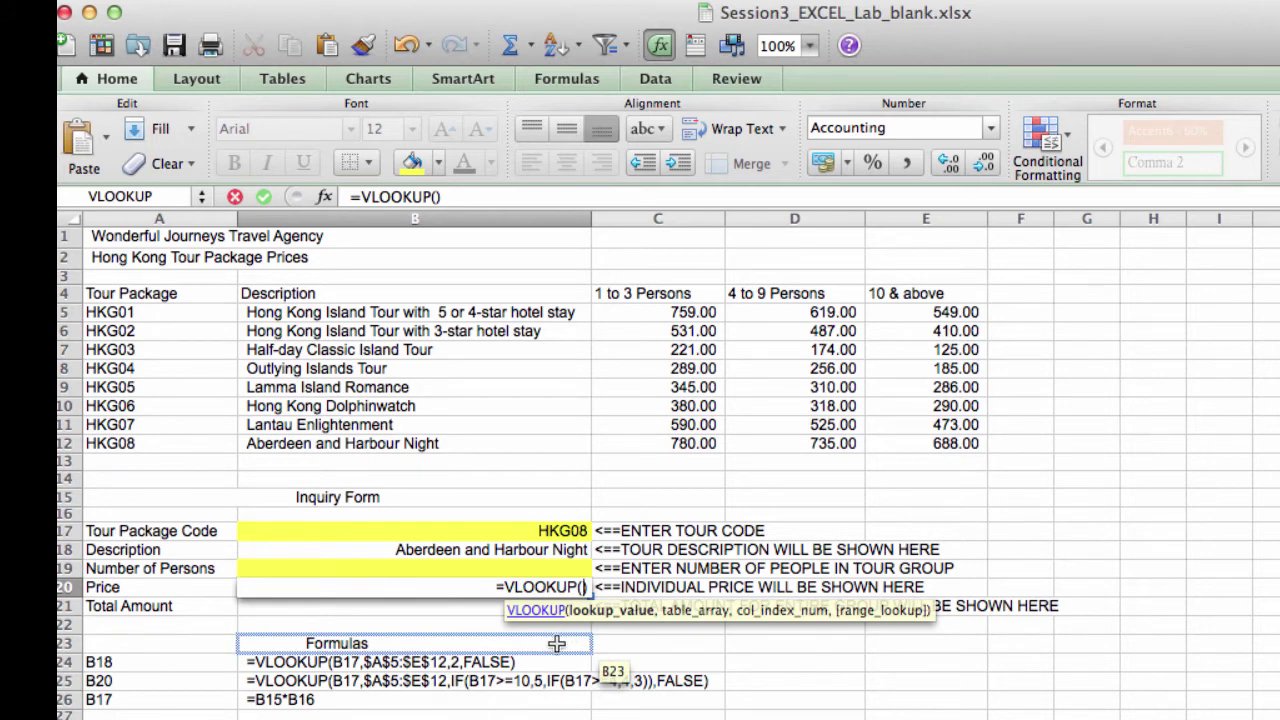
{"action": "left_click", "coordinate": [565, 531]}
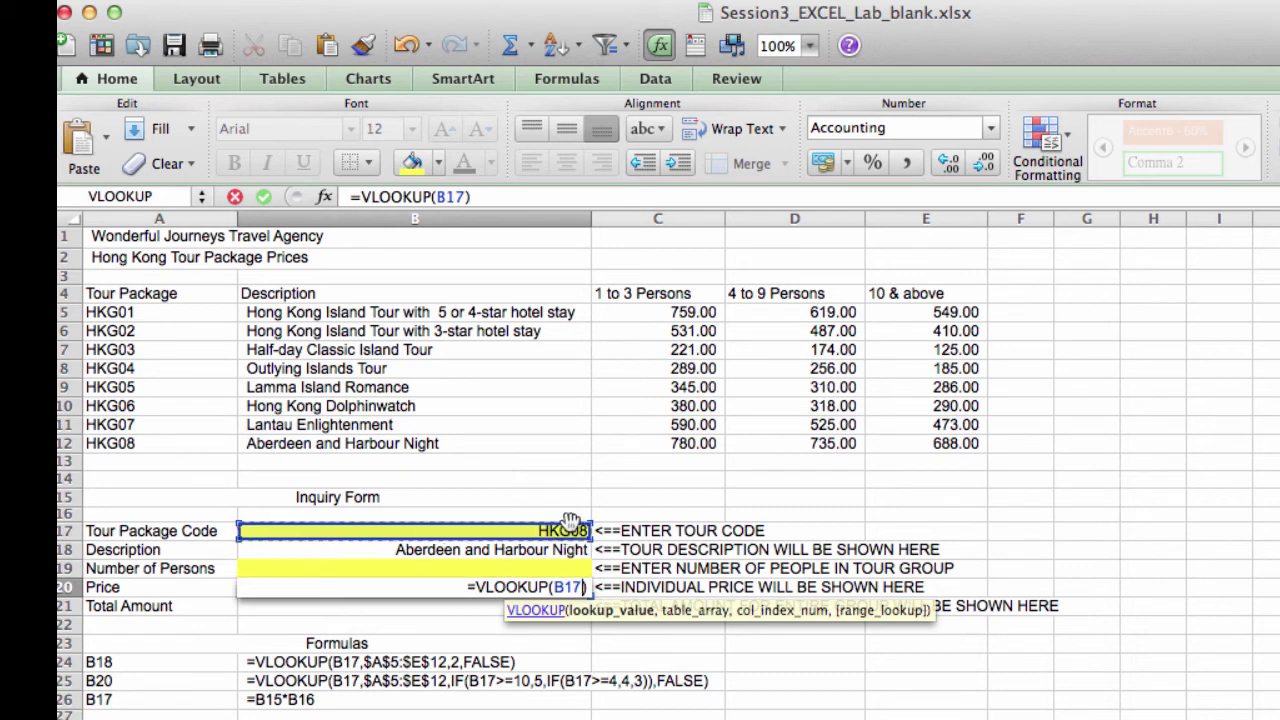
{"action": "type", "text": ","}
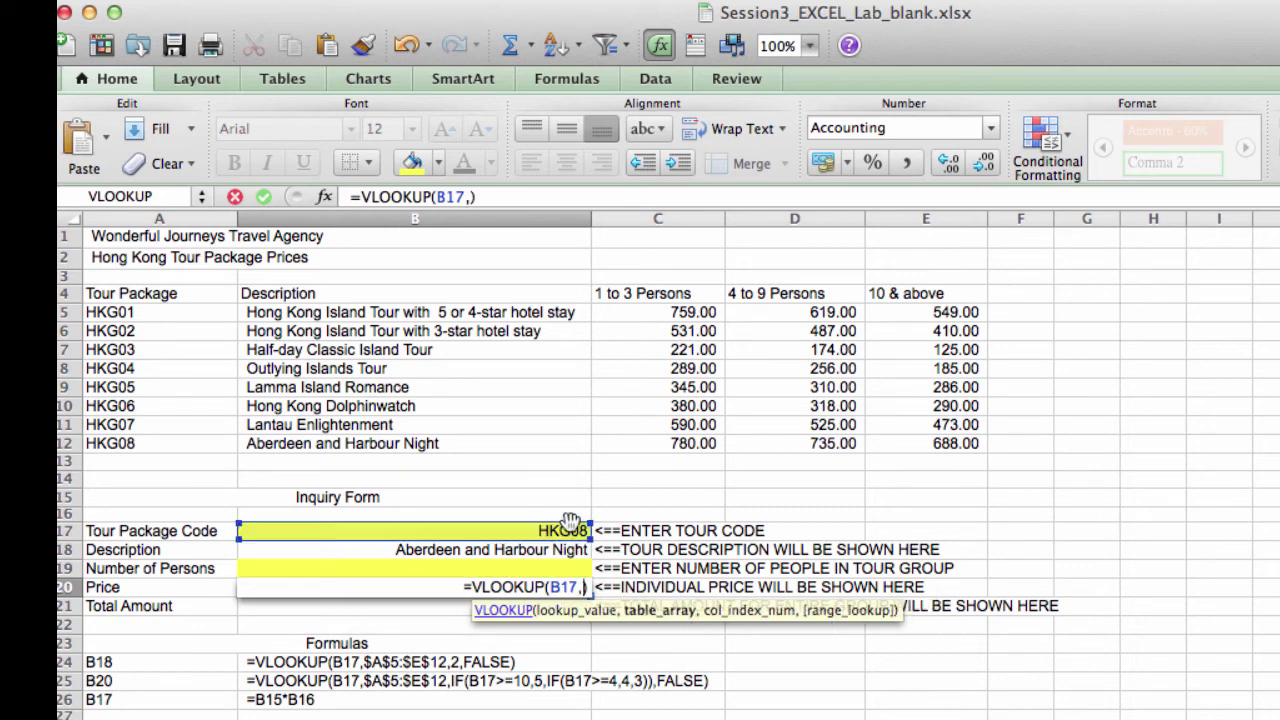
{"action": "left_click", "coordinate": [196, 312]}
{"action": "left_click_drag", "start_coordinate": [196, 312], "coordinate": [920, 448]}
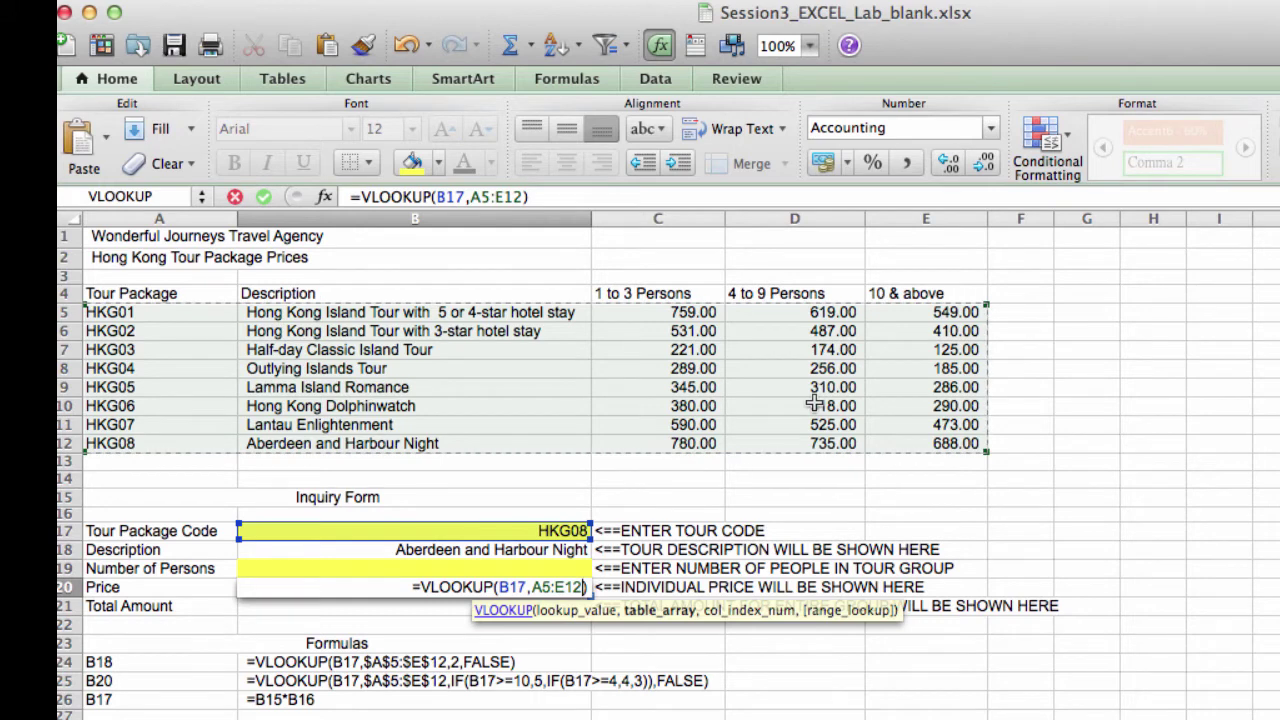
{"action": "type", "text": ","}
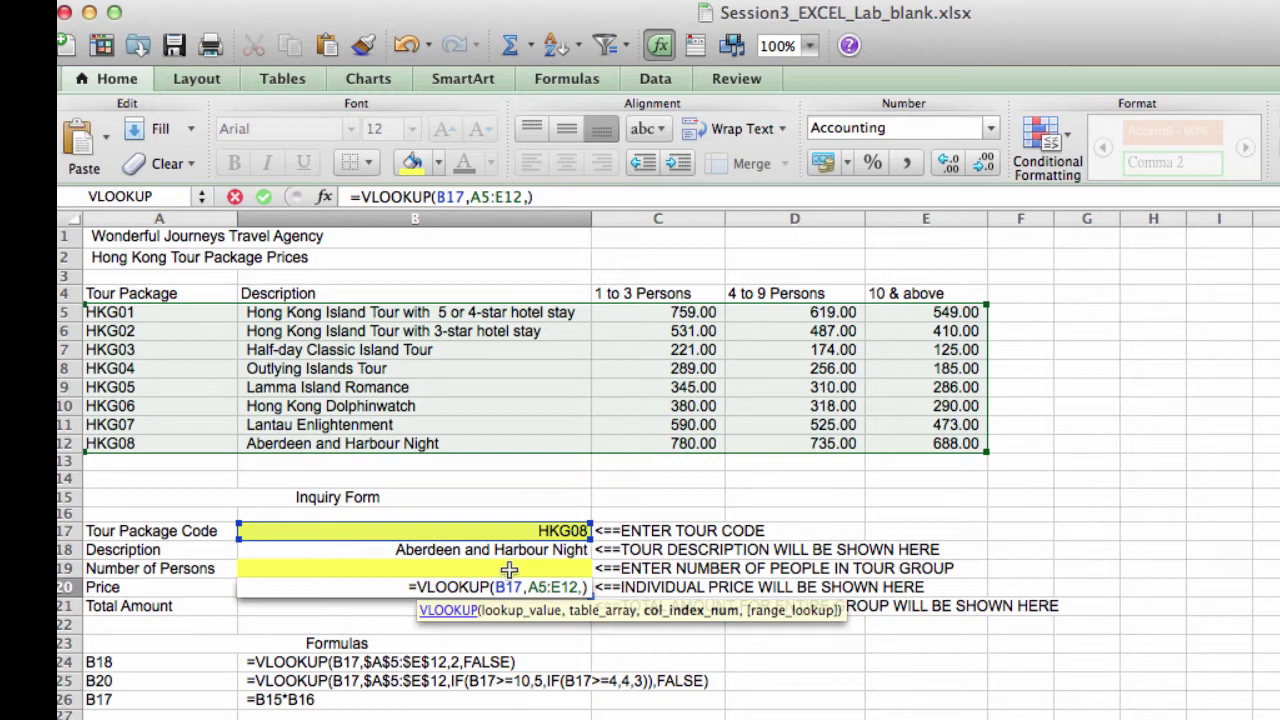
{"action": "type", "text": "3"}
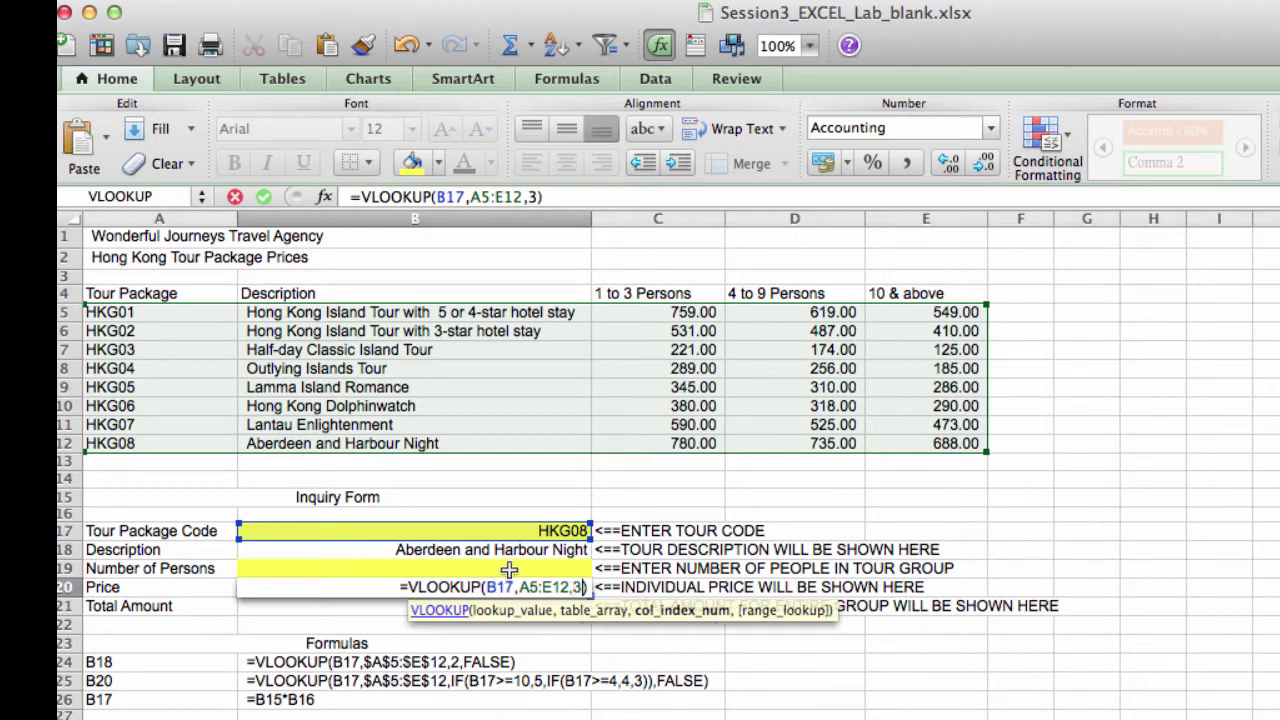
{"action": "type", "text": ","}
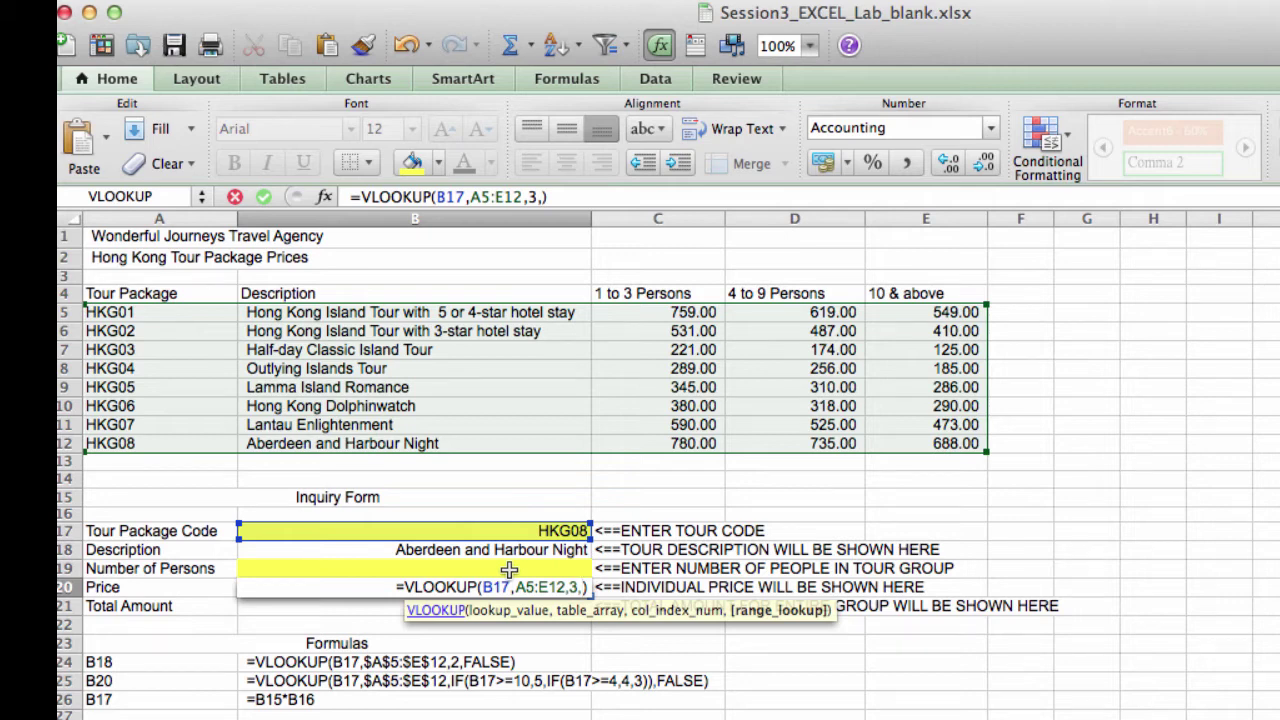
{"action": "key", "text": "BackSpace"}
{"action": "key", "text": "BackSpace"}
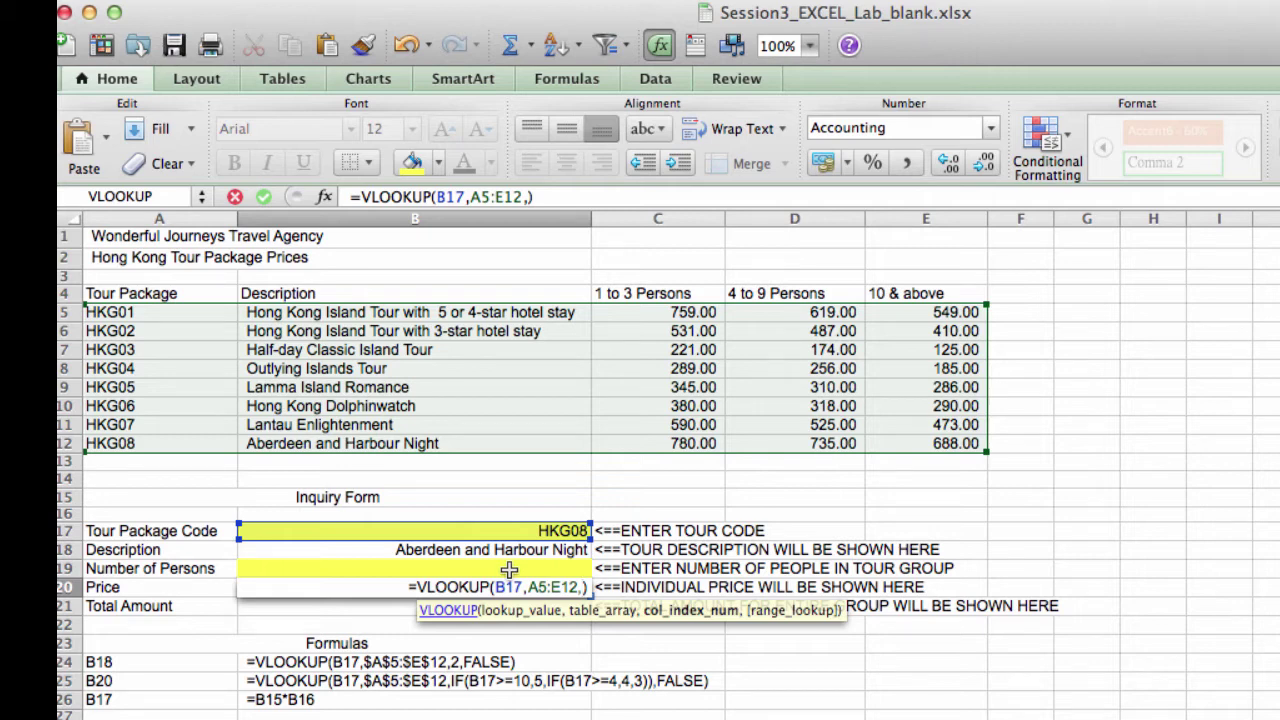
Insert an empty IF function as the column index of the B20 VLOOKUP and FALSE as its range lookup
{"action": "type", "text": "IF"}
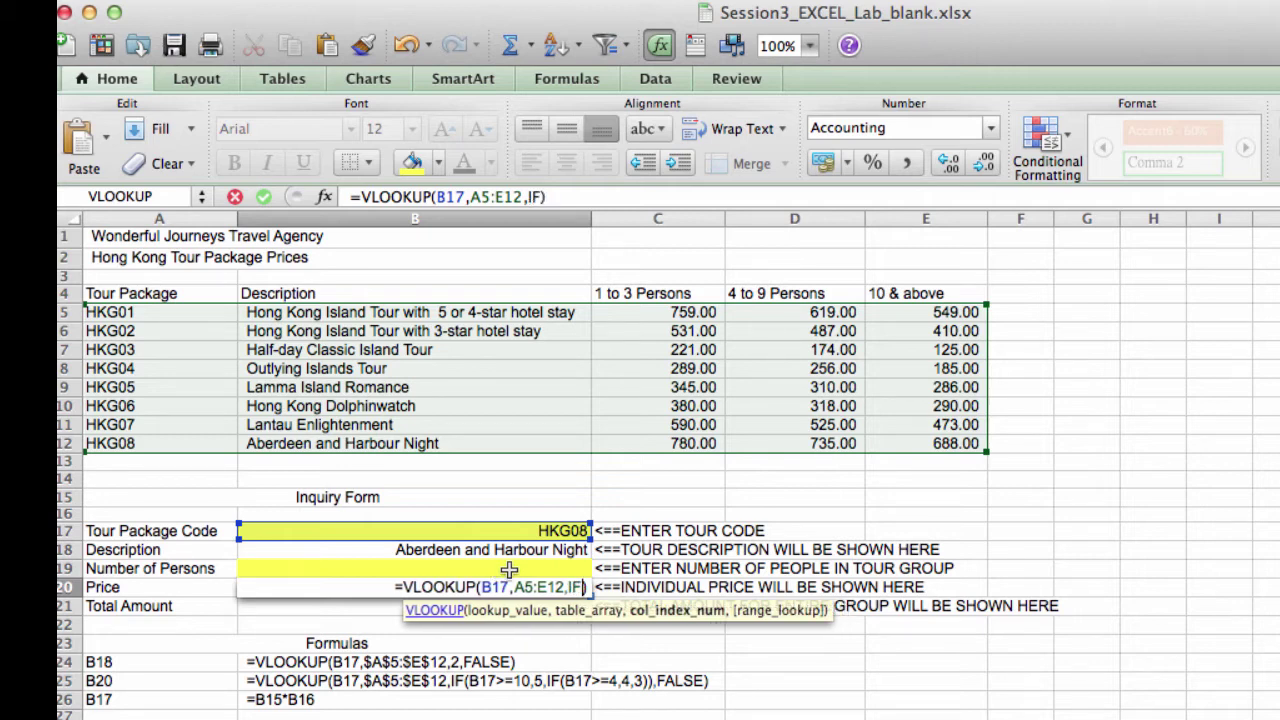
{"action": "type", "text": "("}
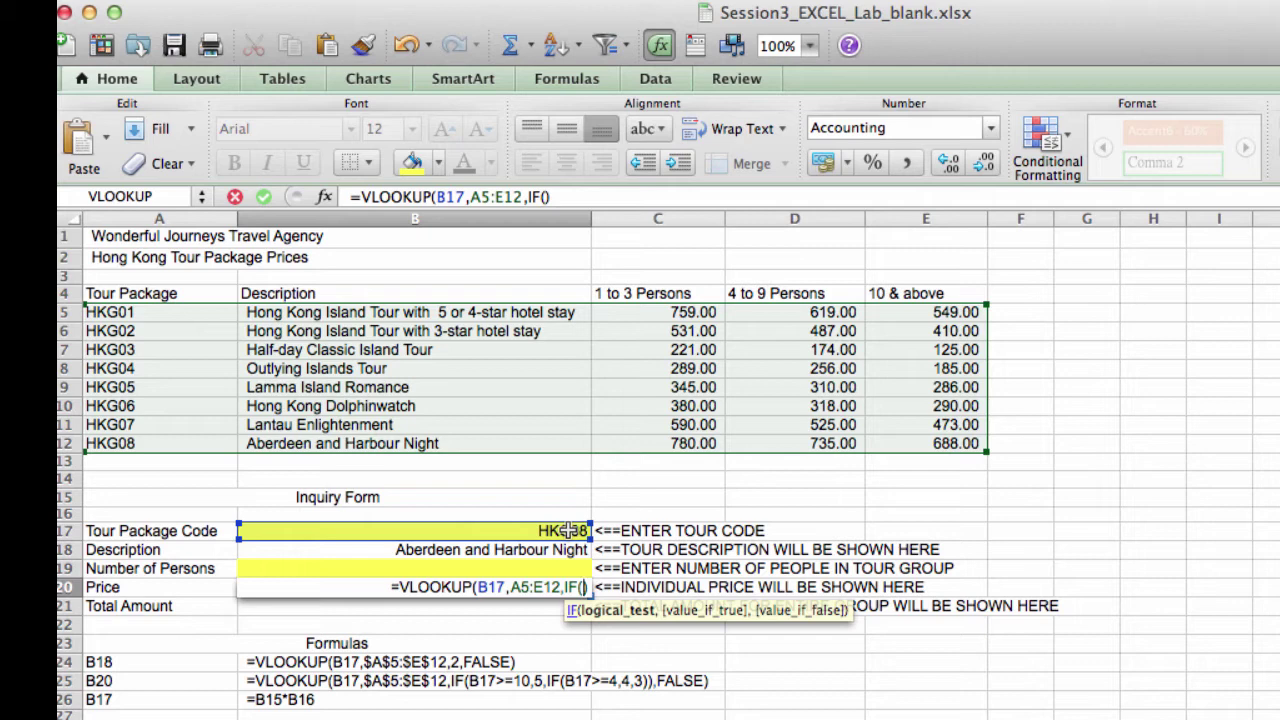
{"action": "type", "text": ")"}
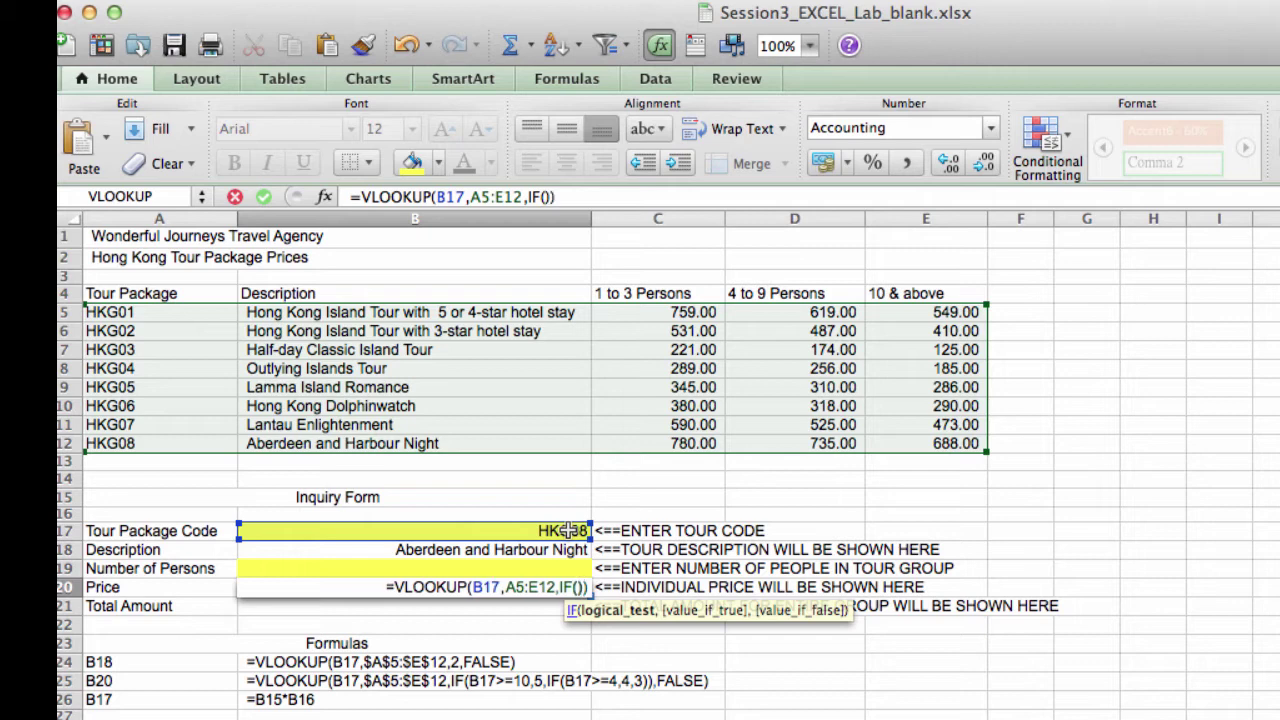
{"action": "key", "text": "Right"}
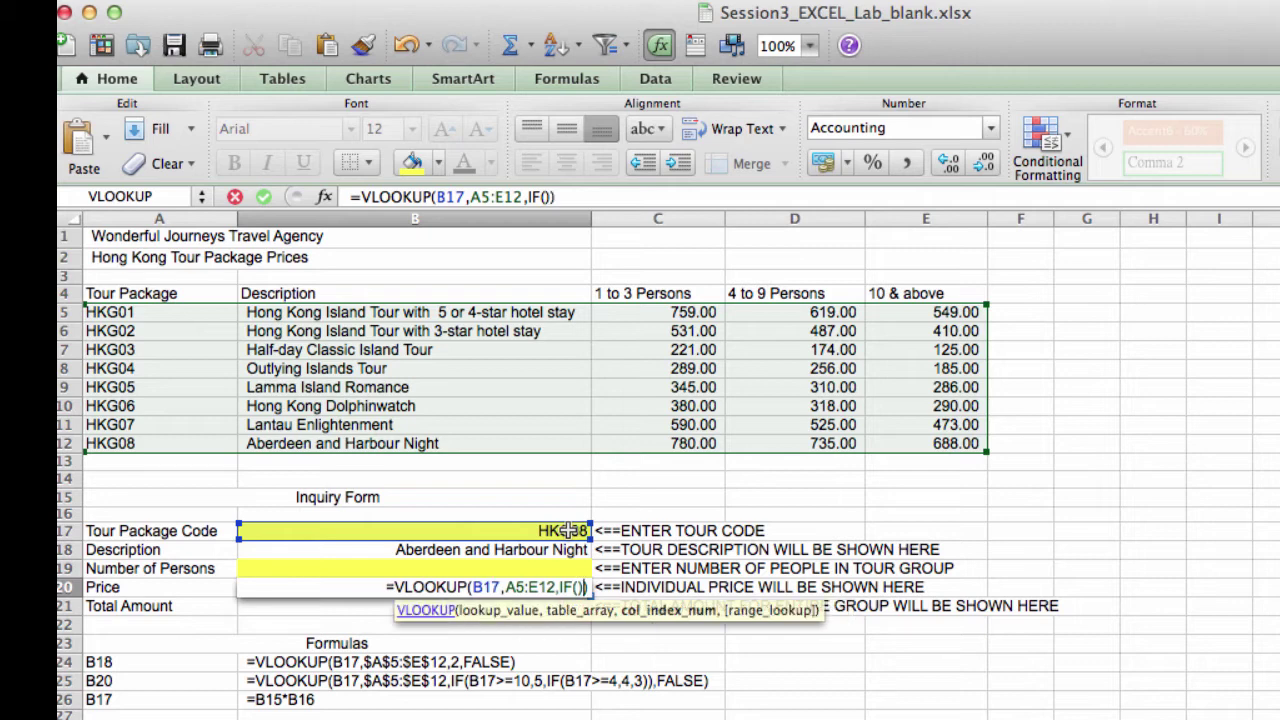
{"action": "type", "text": ","}
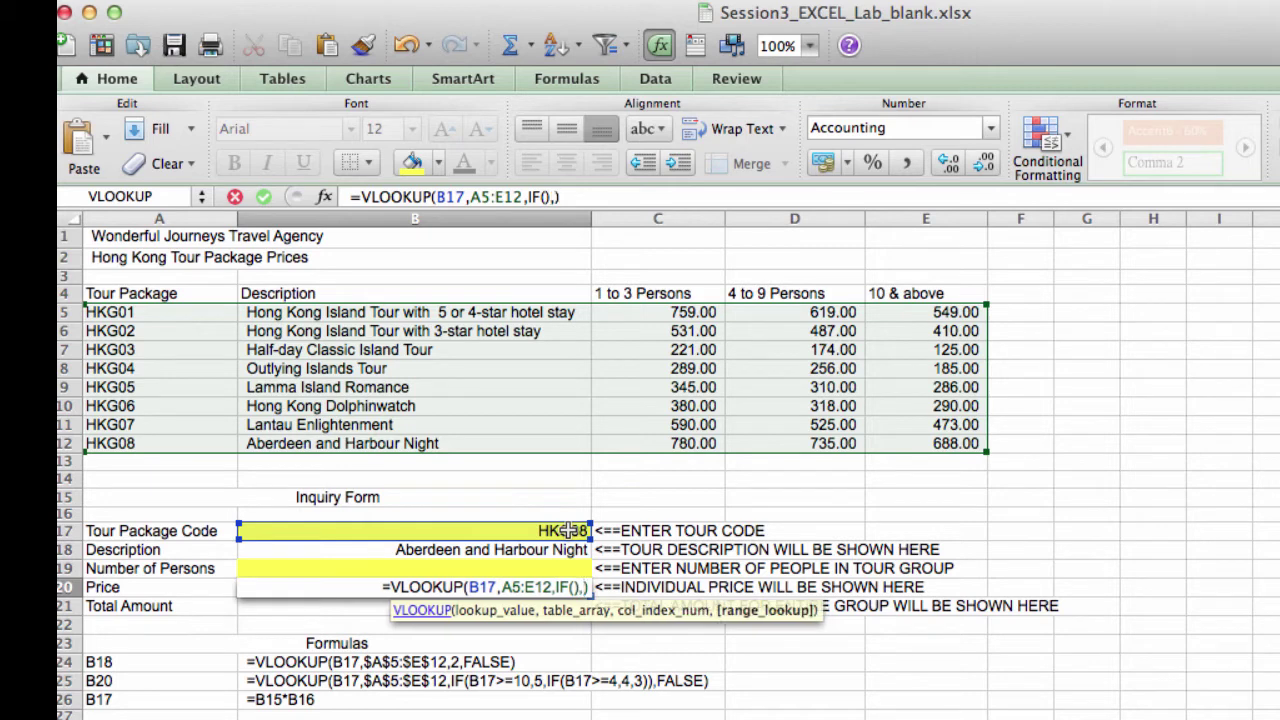
{"action": "key", "text": "Left"}
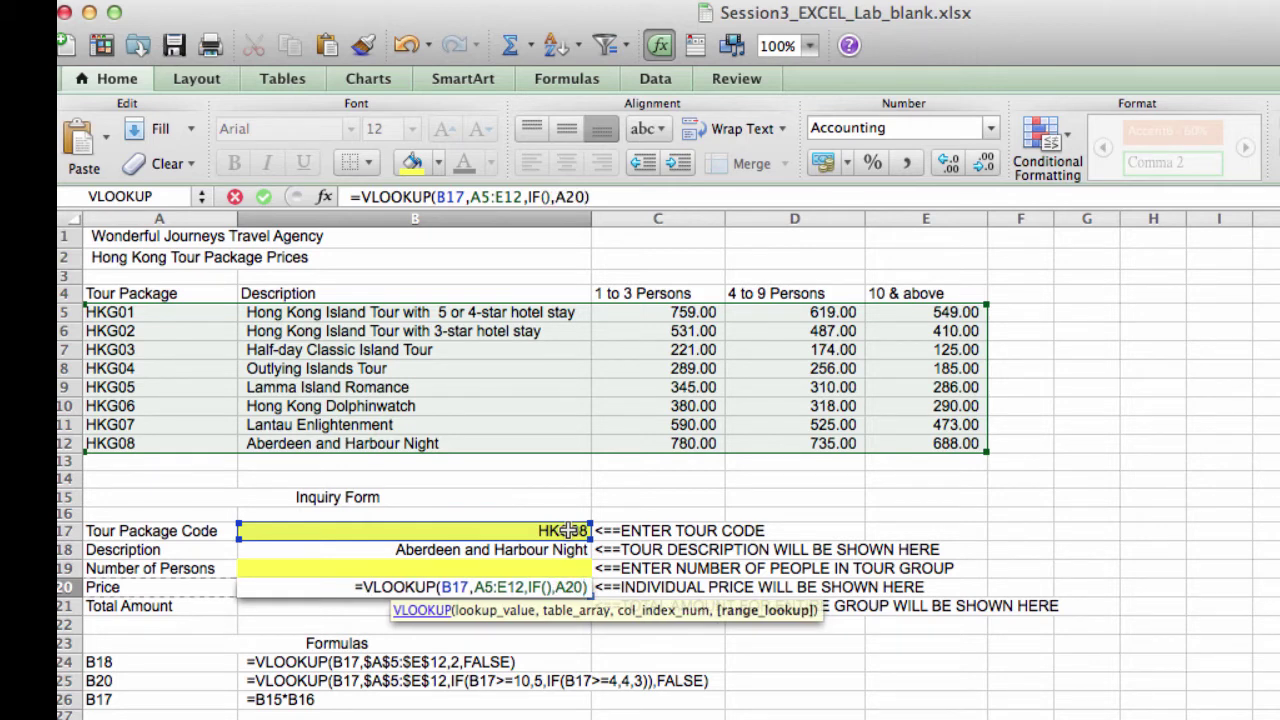
{"action": "key", "text": "BackSpace"}
{"action": "key", "text": "BackSpace"}
{"action": "key", "text": "BackSpace"}
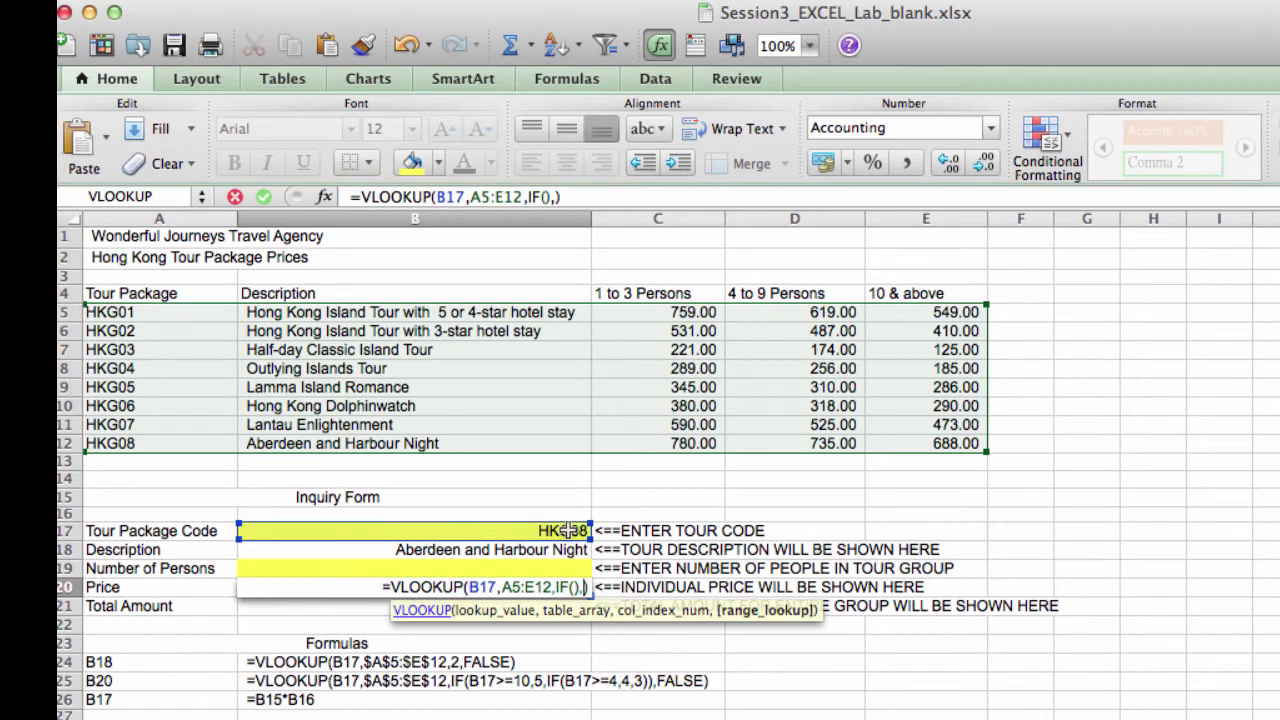
{"action": "type", "text": "FALSE"}
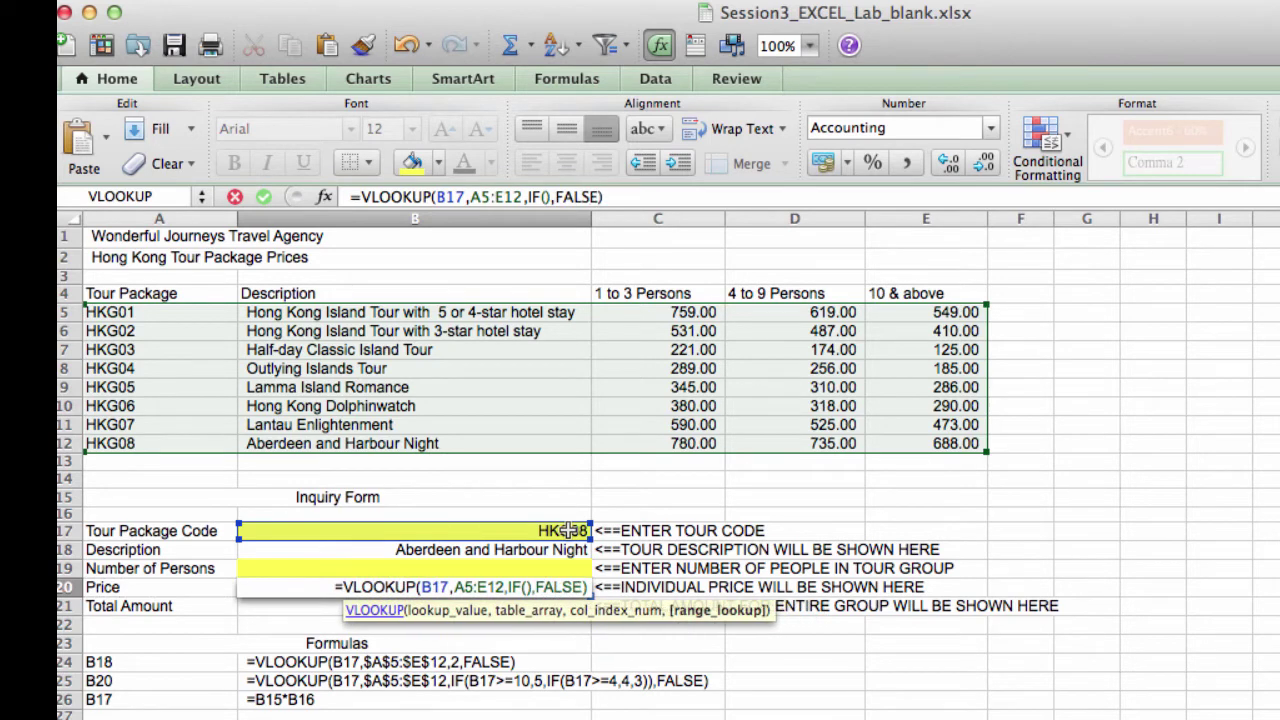
Fill the IF function in B20 with the logical test B19>=10 and 5 as the value if true
{"action": "left_click", "coordinate": [527, 588]}
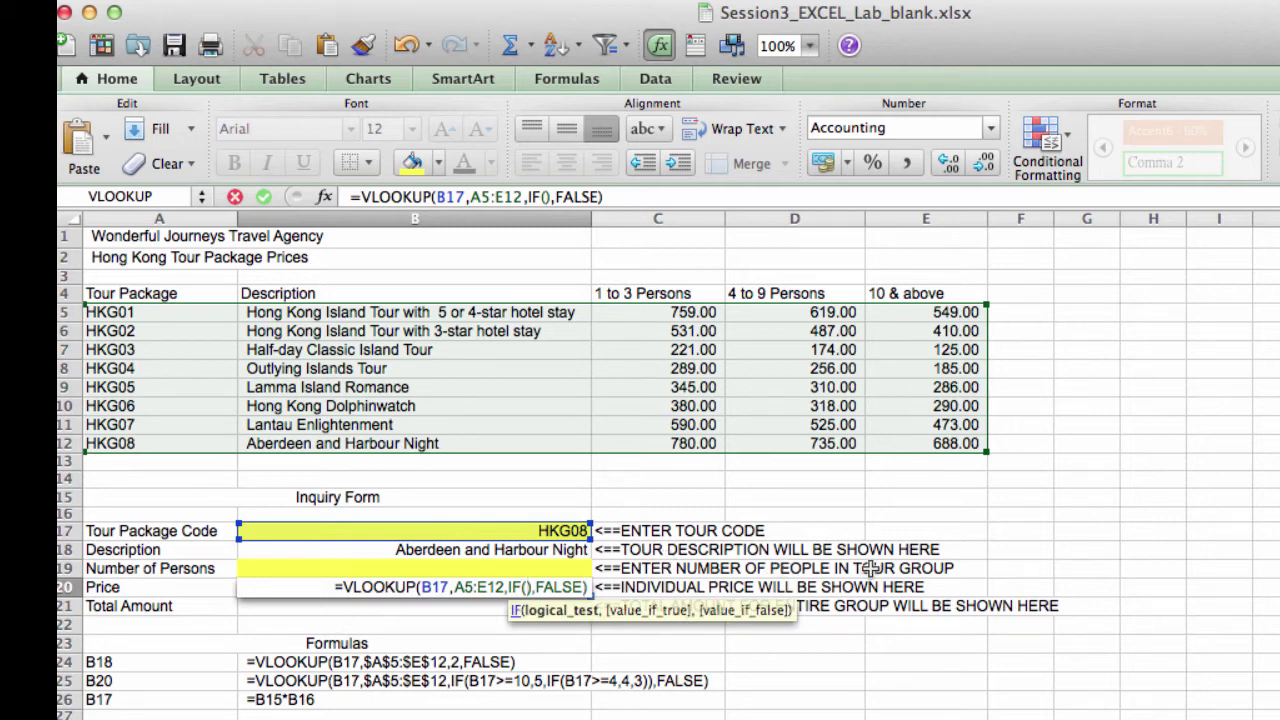
{"action": "left_click", "coordinate": [554, 568]}
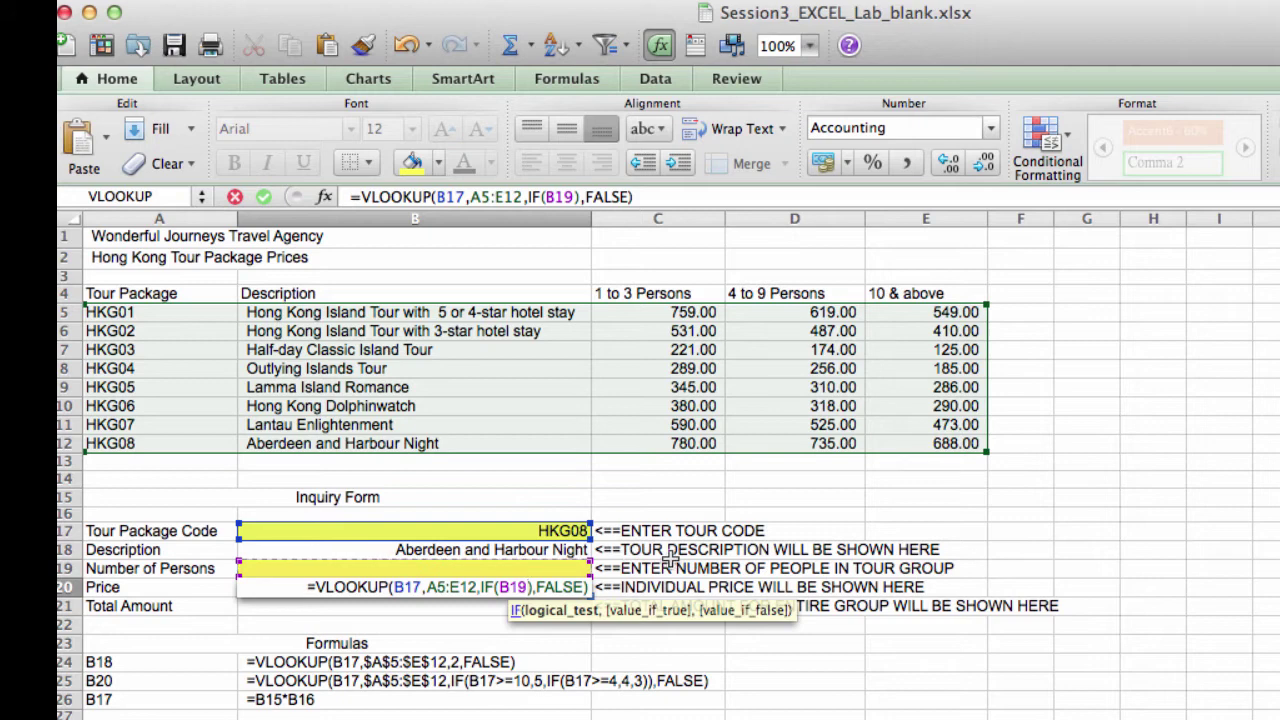
{"action": "type", "text": ">="}
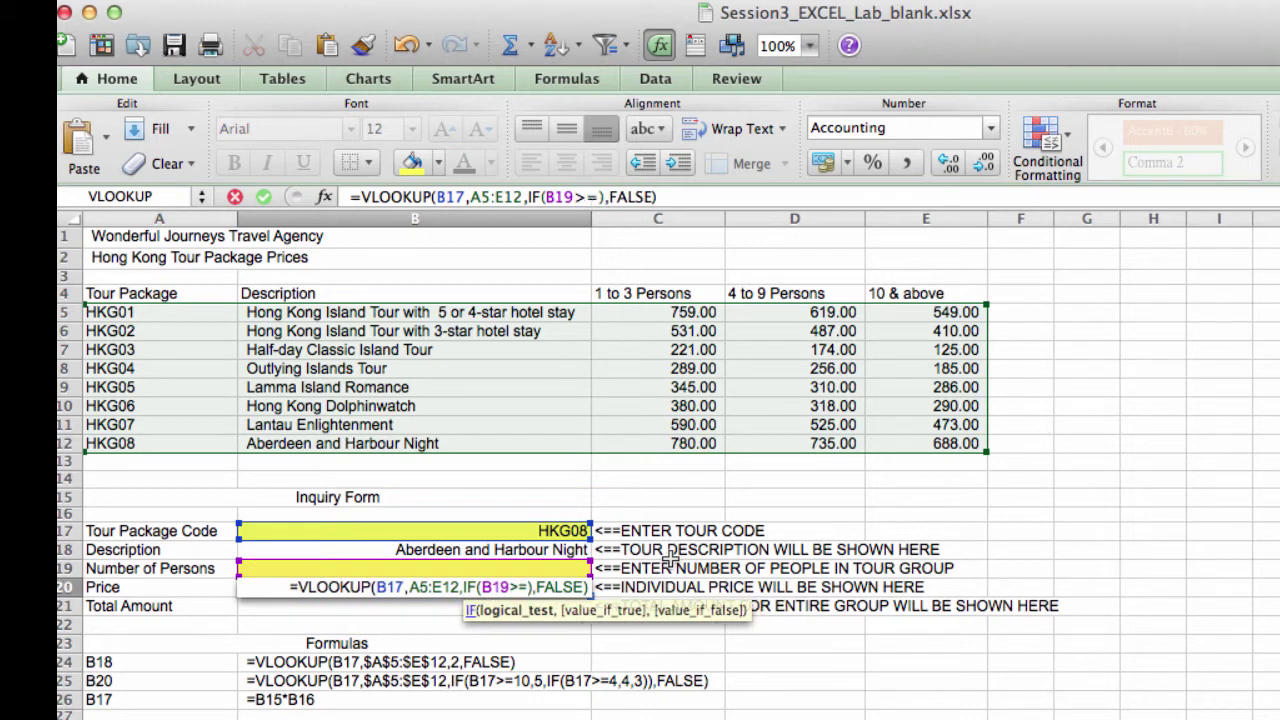
{"action": "type", "text": "10"}
{"action": "key", "text": "BackSpace"}
{"action": "key", "text": "BackSpace"}
{"action": "type", "text": "10"}
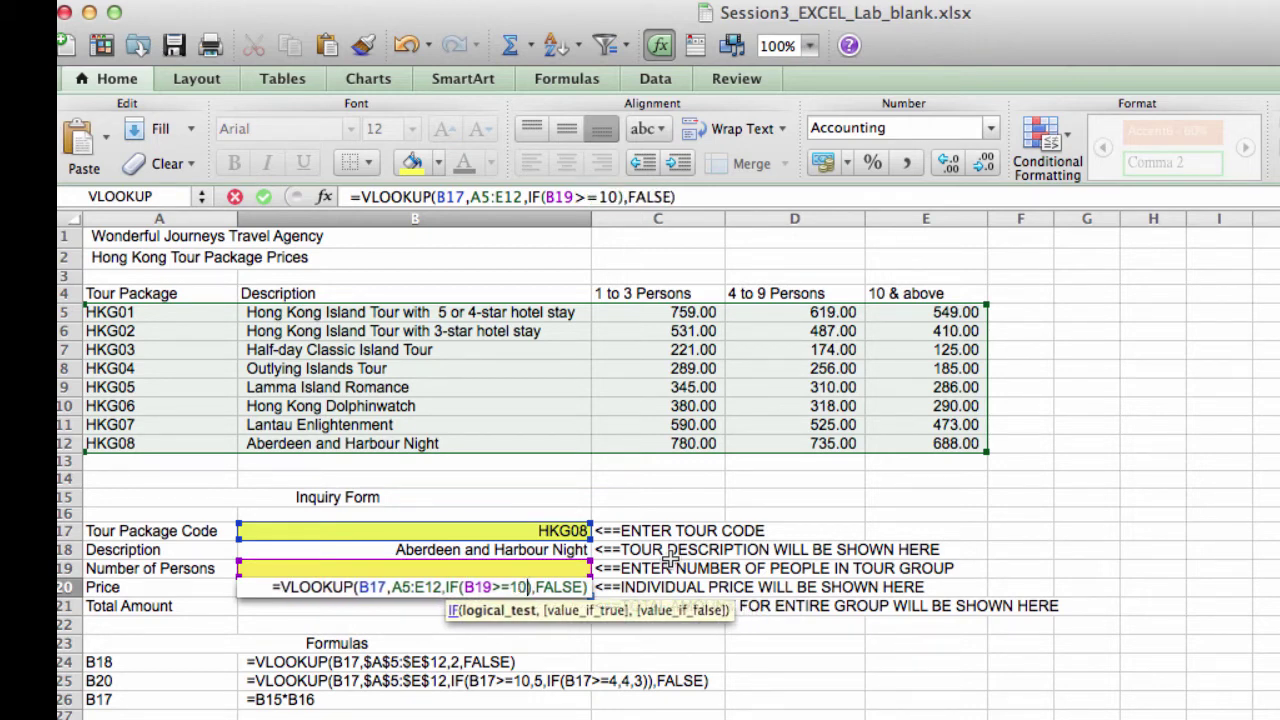
{"action": "type", "text": ","}
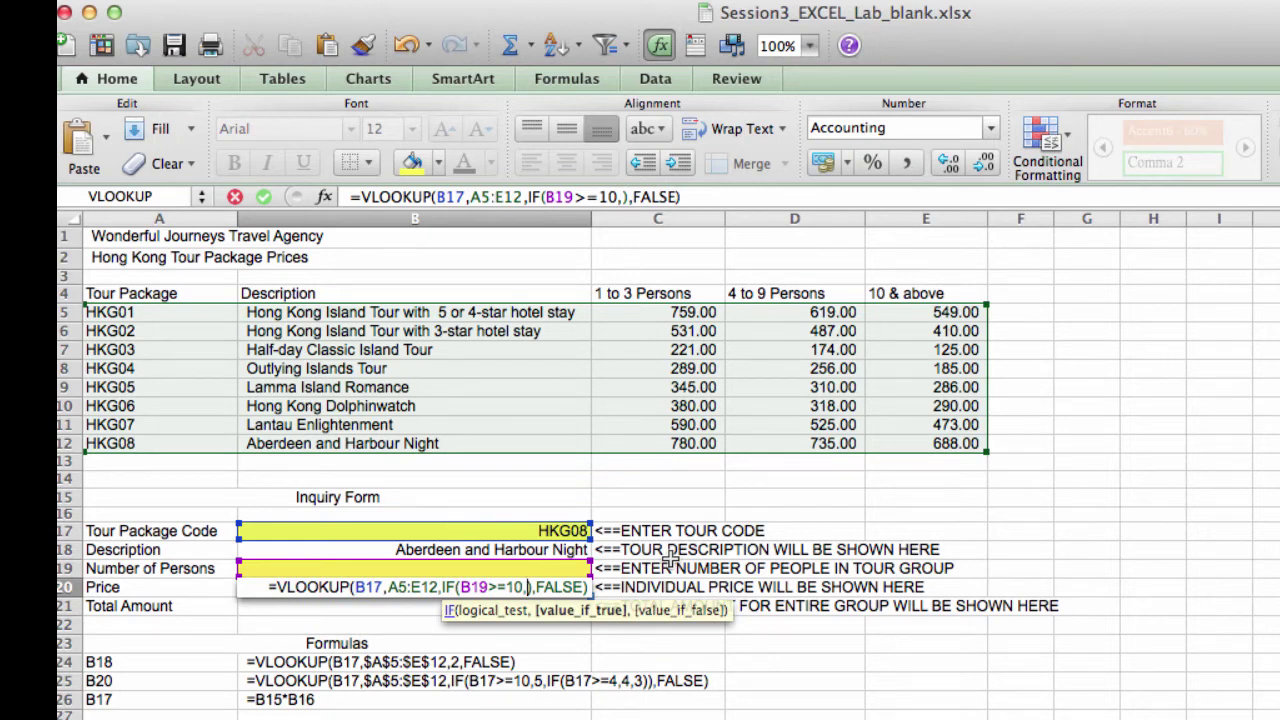
{"action": "type", "text": "5,"}
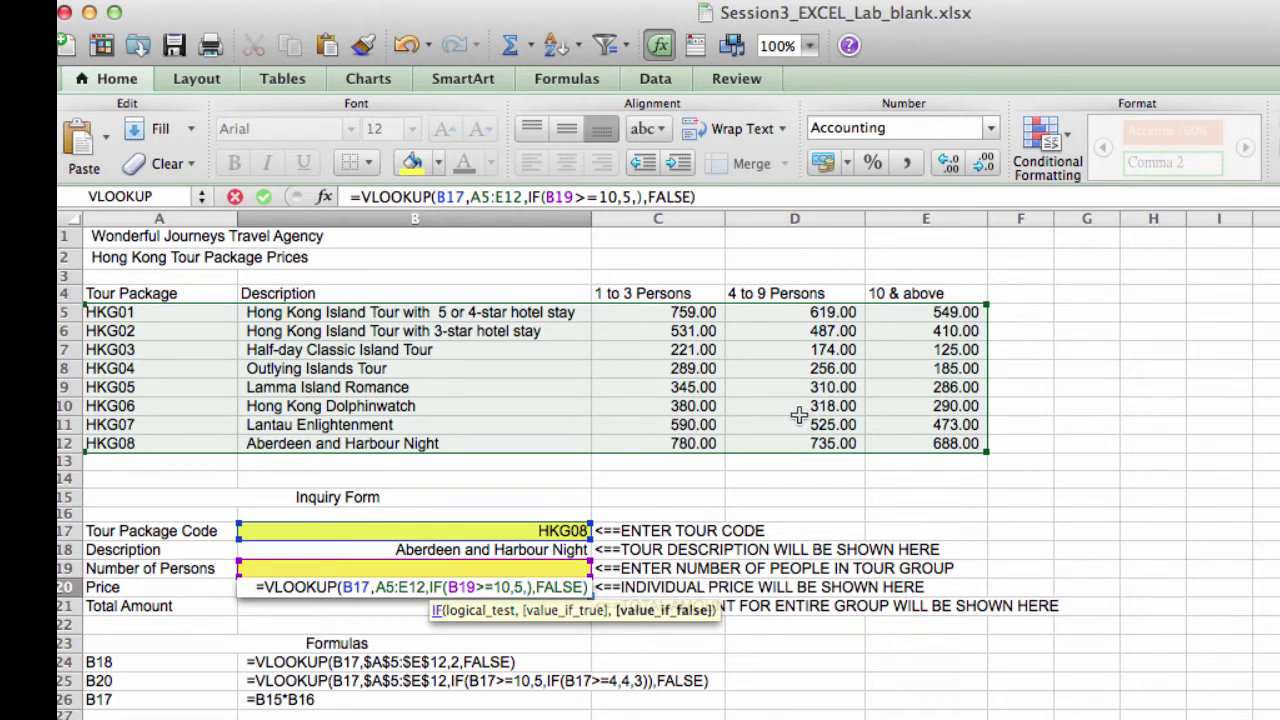
Insert an empty nested IF function as the value if false of the IF in the B20 formula
{"action": "type", "text": "IF"}
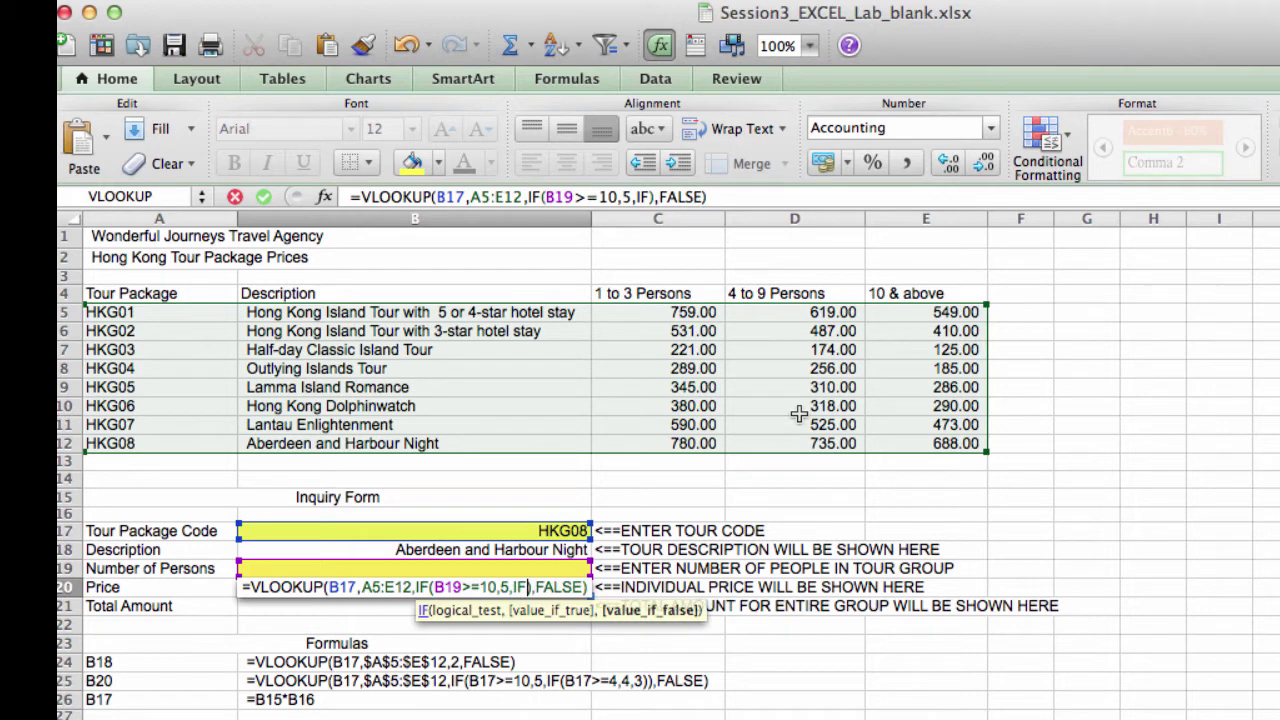
{"action": "type", "text": "()"}
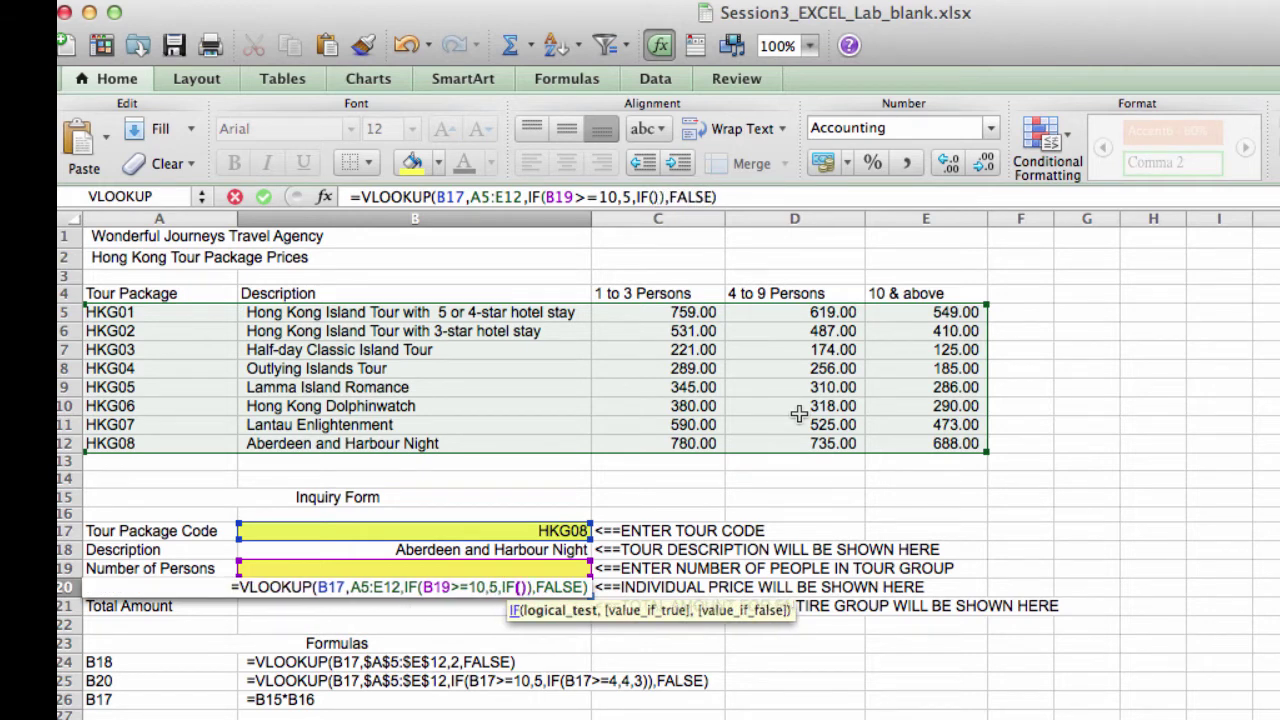
{"action": "key", "text": "Right"}
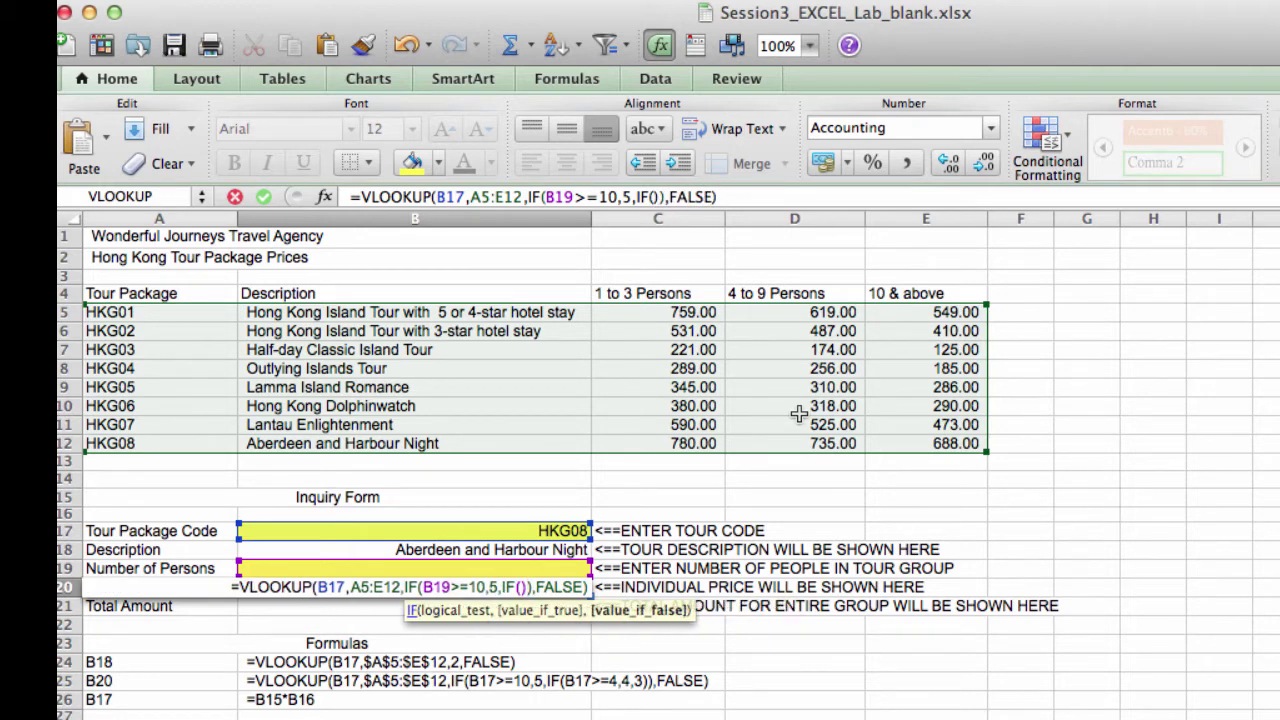
{"action": "key", "text": "Return"}
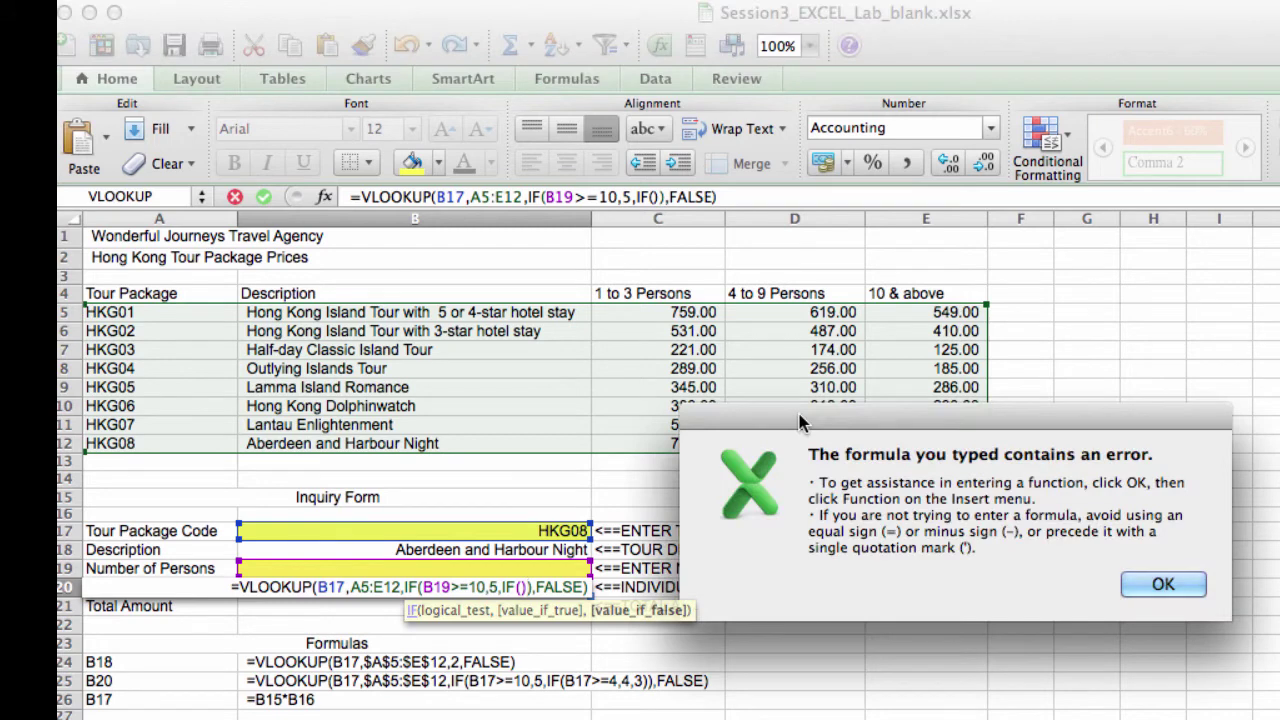
{"action": "left_click", "coordinate": [1163, 585]}
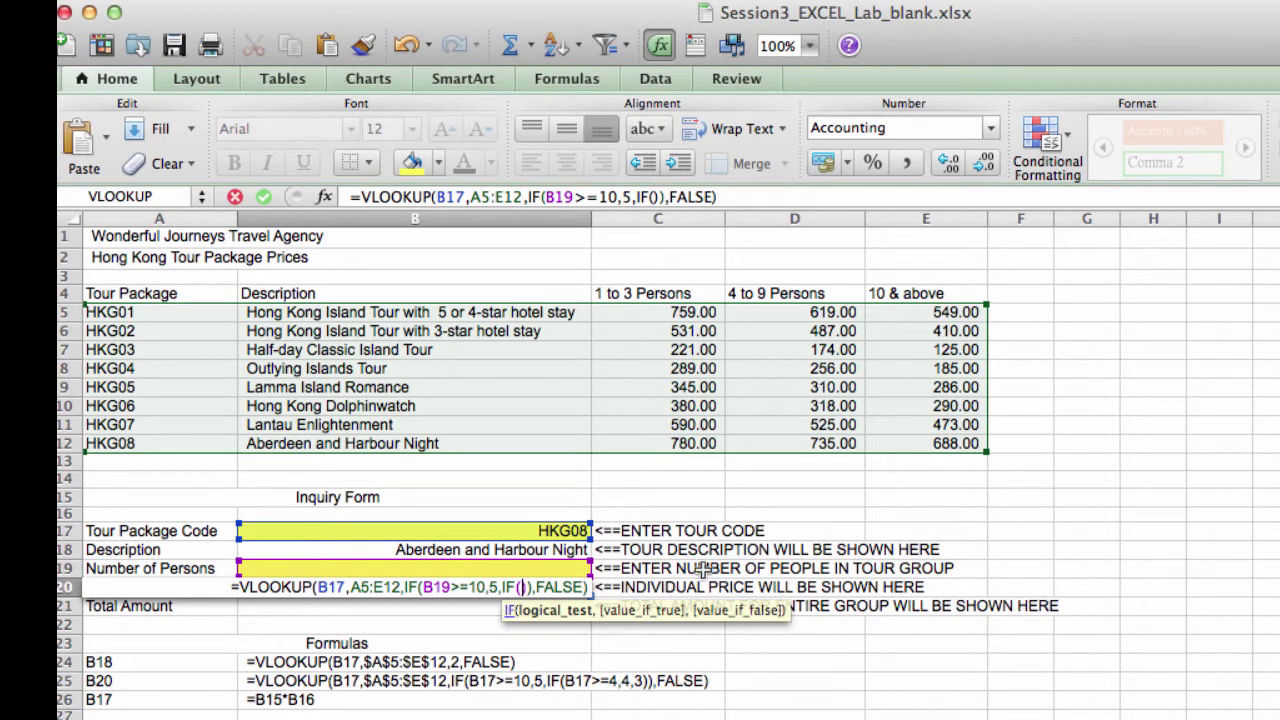
Fill the nested IF in B20 with the logical test B19>=4, 4 as the value if true and 3 as the value if false
{"action": "left_click", "coordinate": [542, 567]}
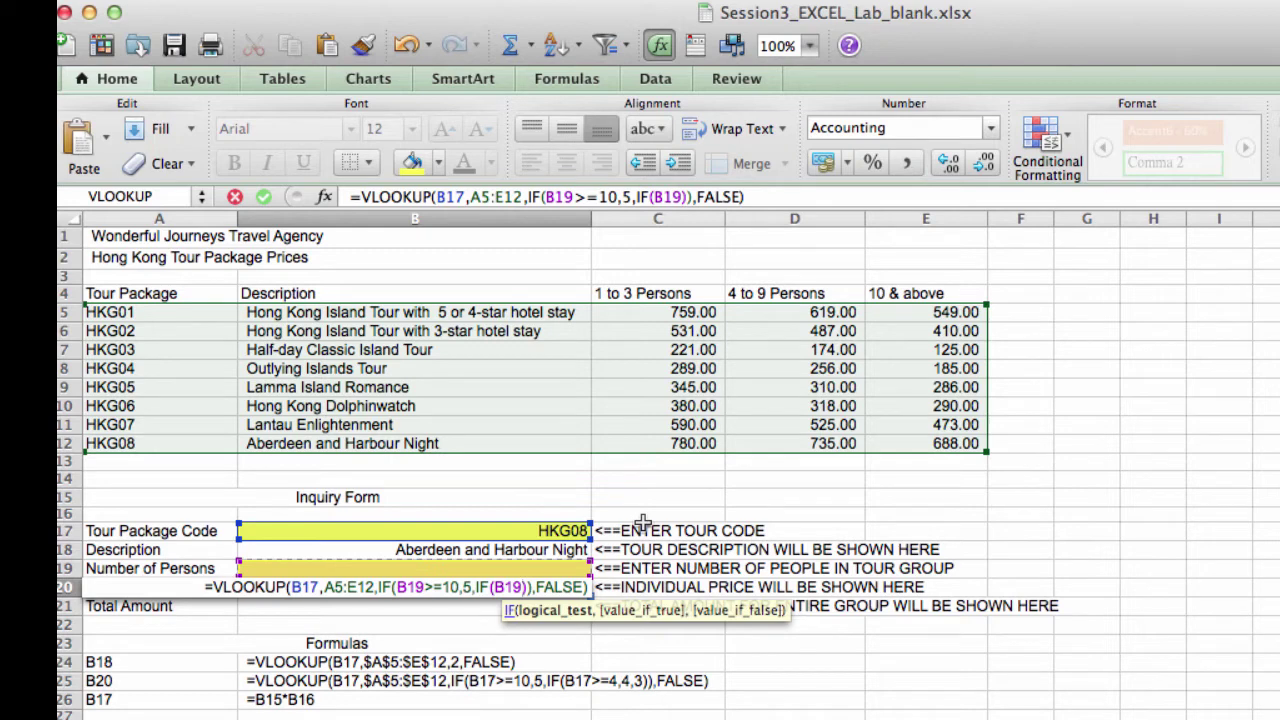
{"action": "type", "text": ">"}
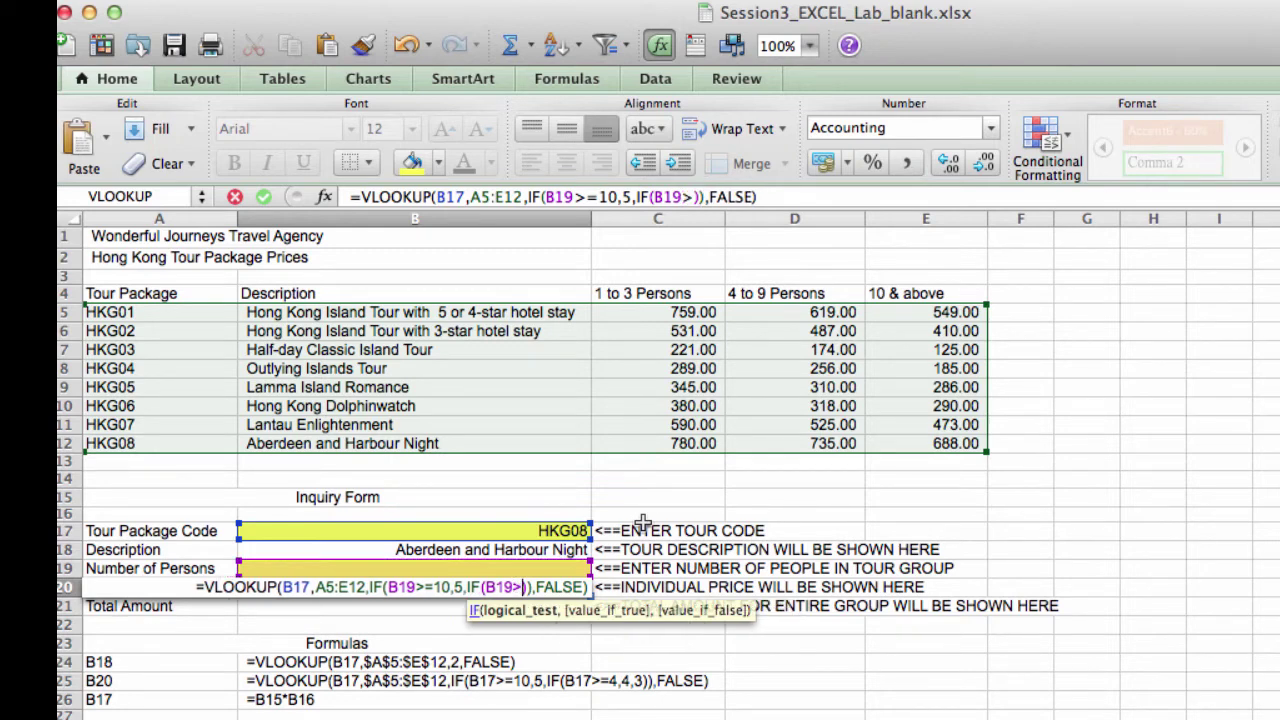
{"action": "type", "text": "=4"}
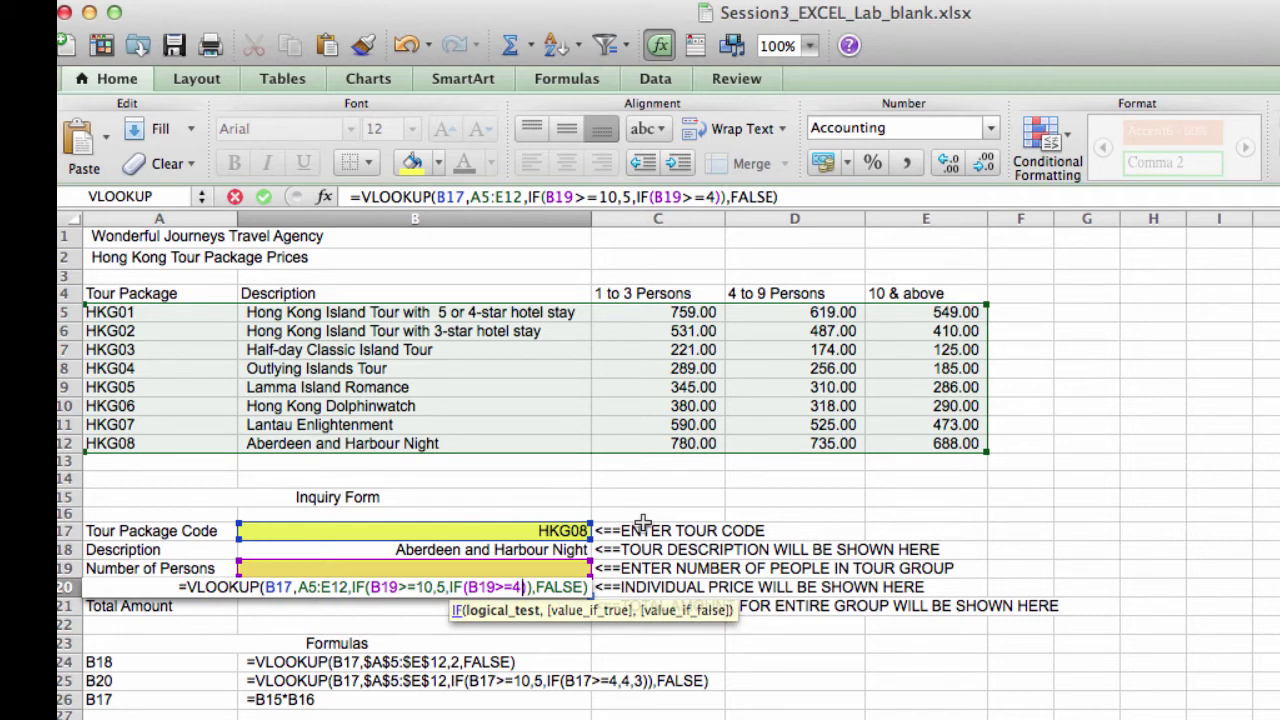
{"action": "type", "text": ","}
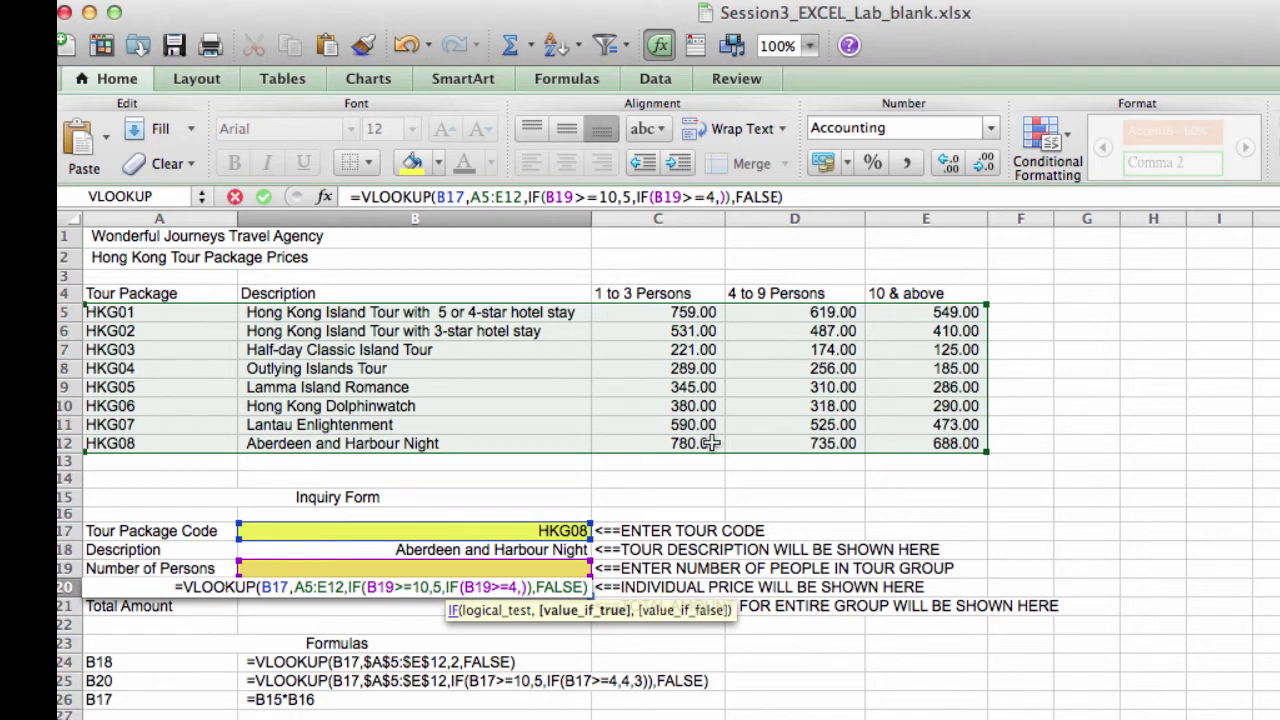
{"action": "type", "text": "4,"}
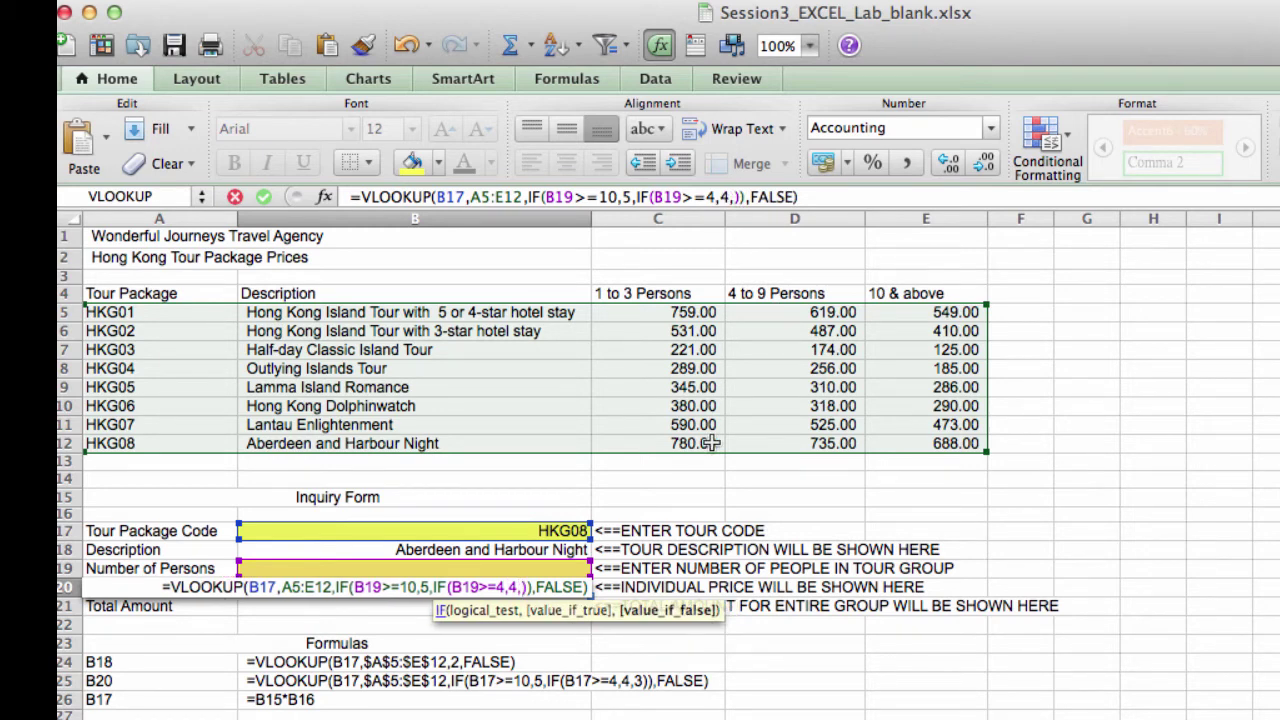
{"action": "type", "text": "3"}
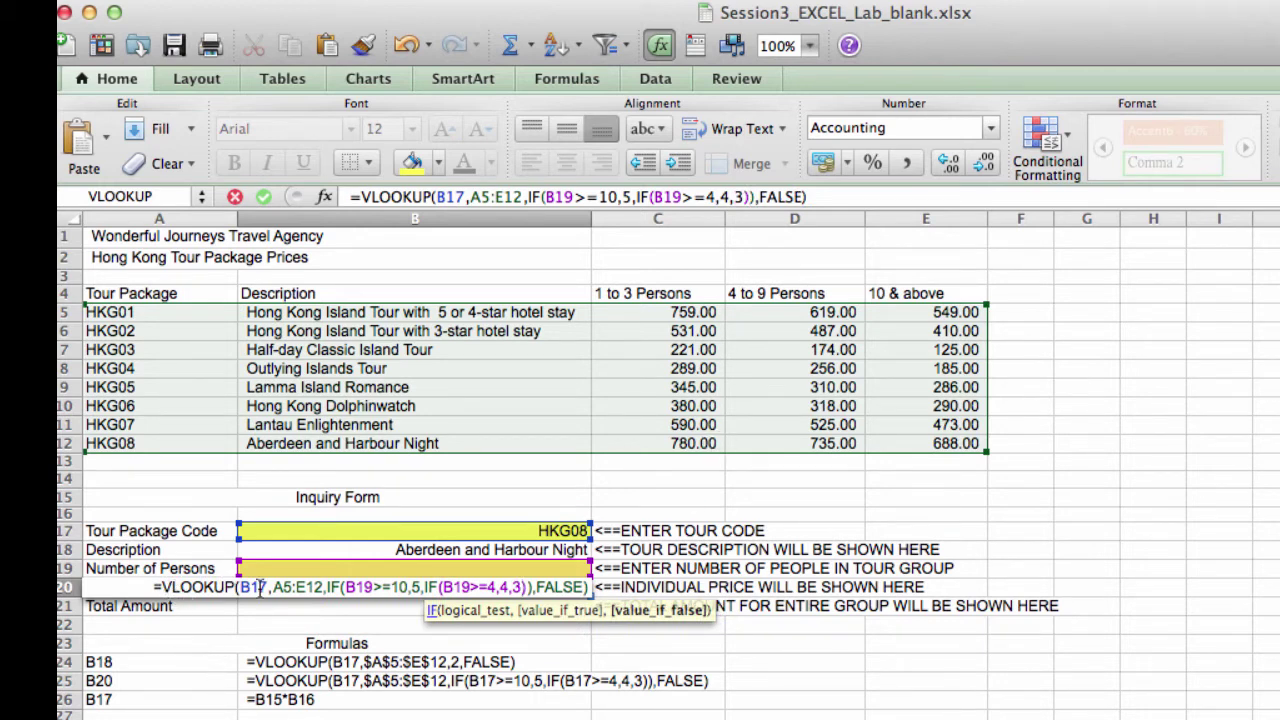
Review the lookup value, table array and nested IF arguments of the B20 price formula, and commit the formula
{"action": "left_click", "coordinate": [202, 589]}
{"action": "left_click", "coordinate": [258, 588]}
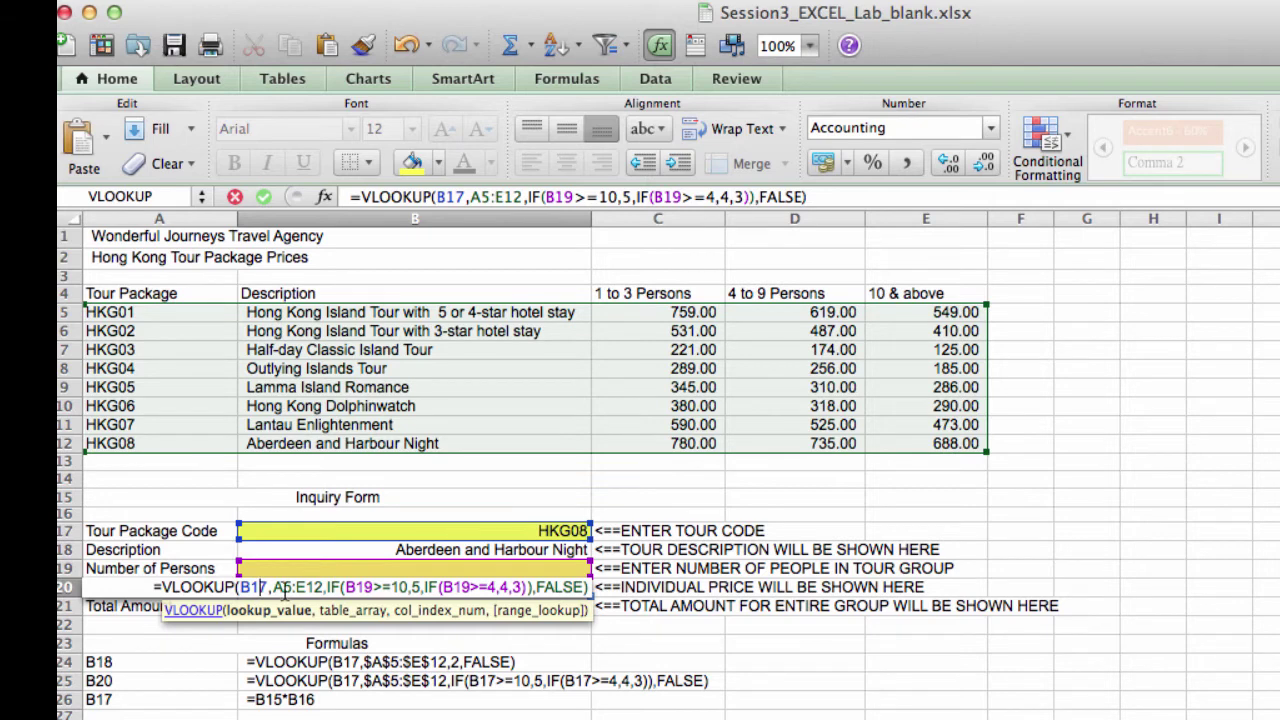
{"action": "left_click_drag", "start_coordinate": [274, 588], "coordinate": [324, 586]}
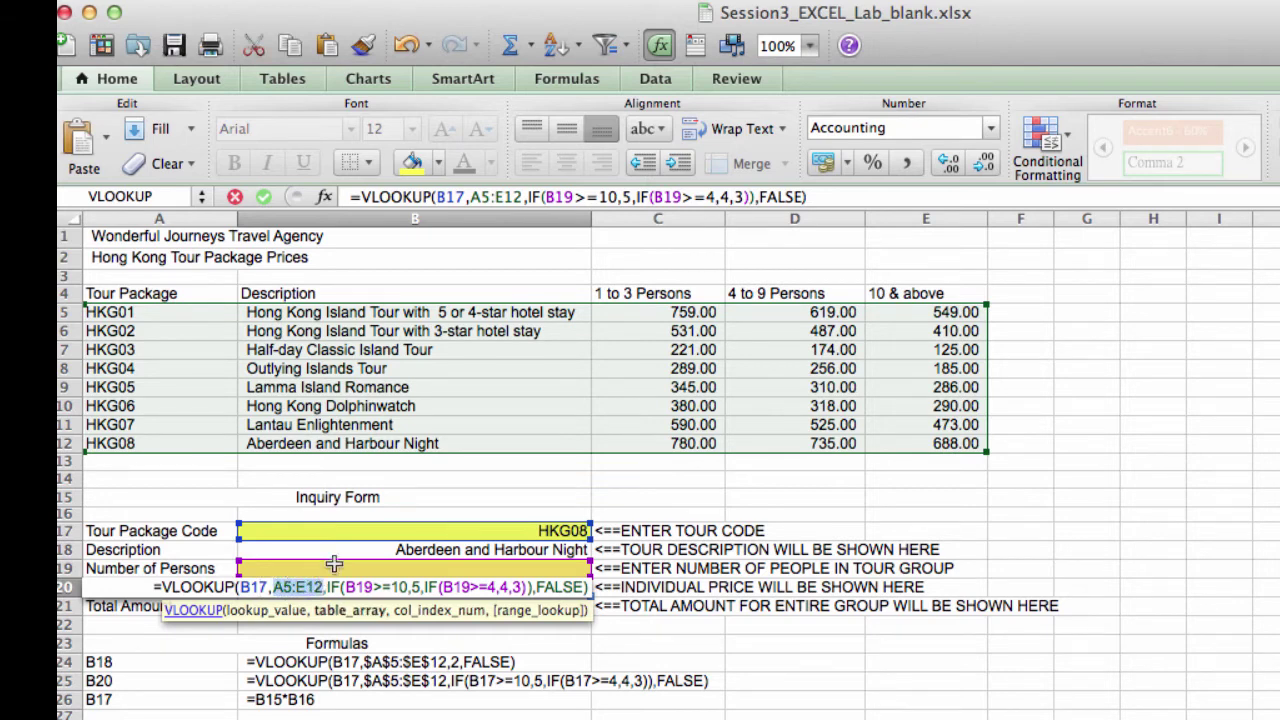
{"action": "left_click", "coordinate": [415, 588]}
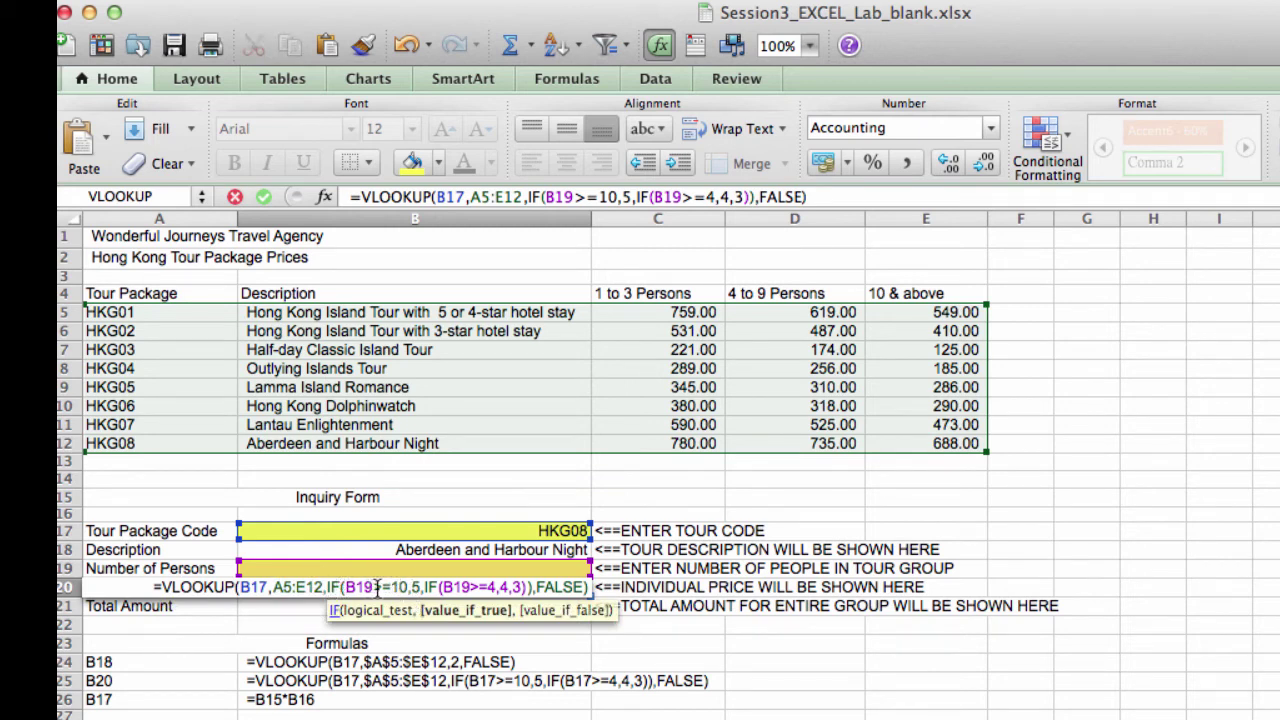
{"action": "double_click", "coordinate": [415, 588]}
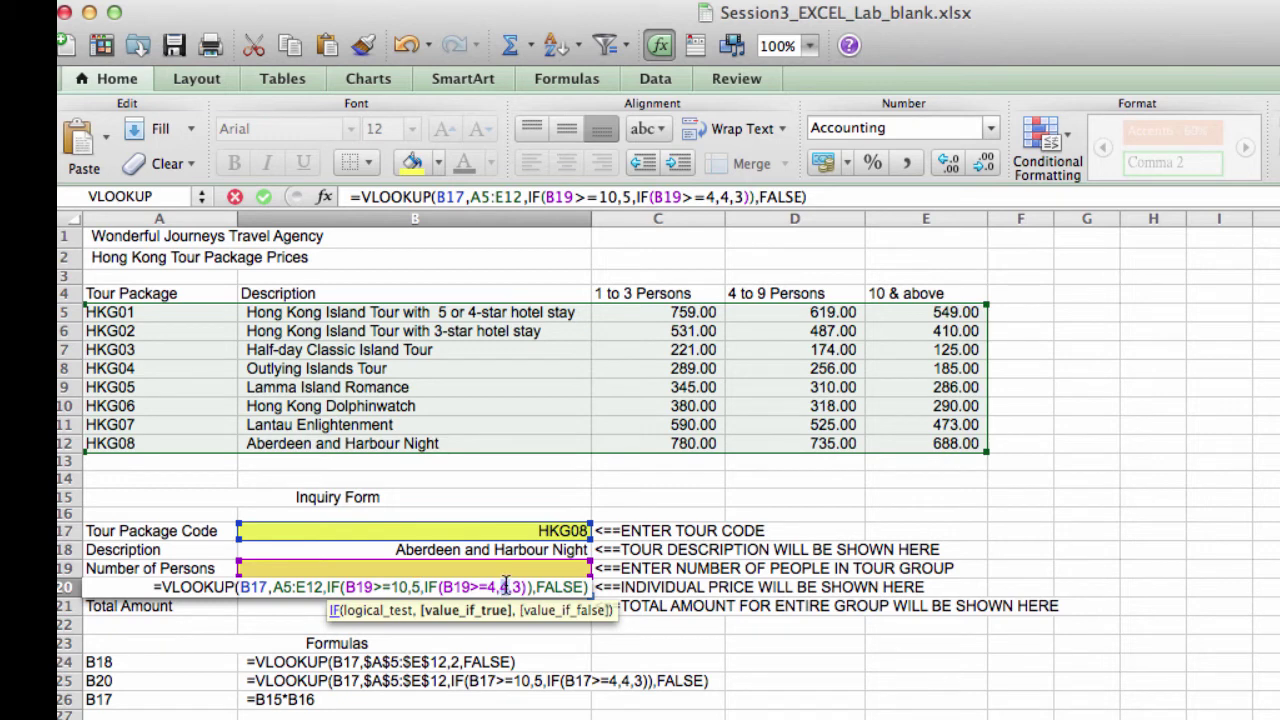
{"action": "left_click", "coordinate": [507, 587]}
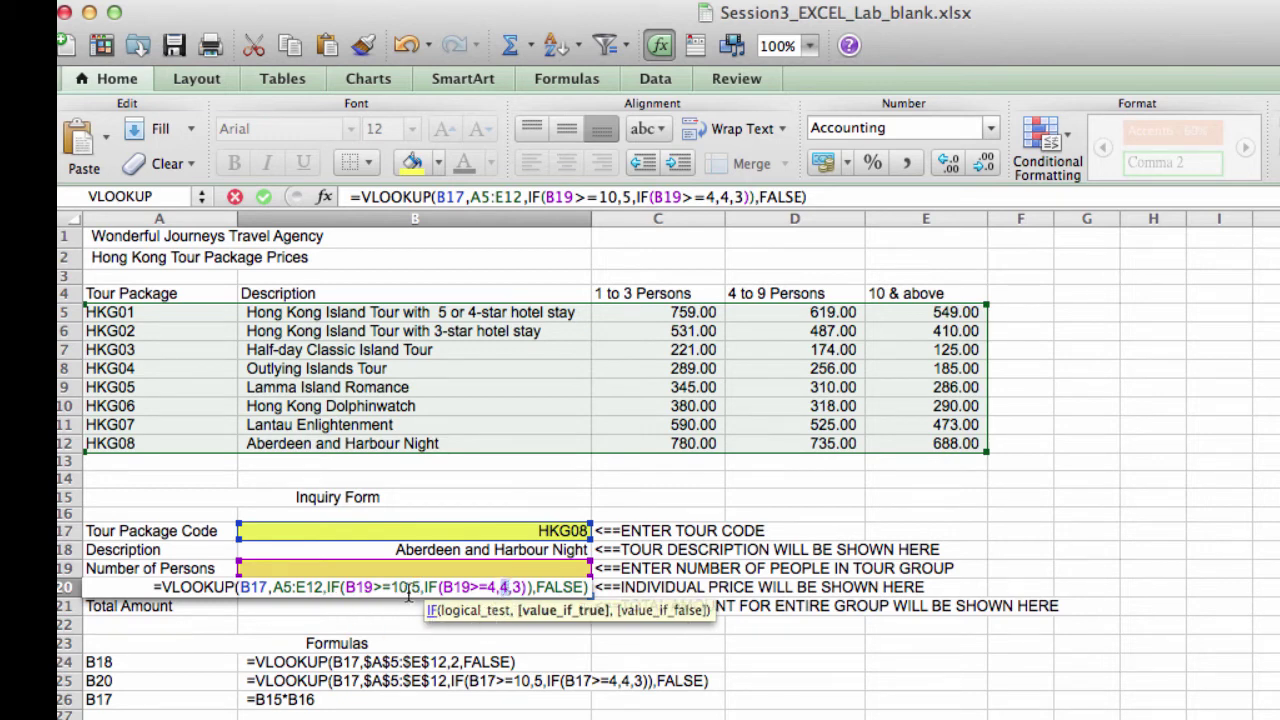
{"action": "double_click", "coordinate": [500, 588]}
{"action": "double_click", "coordinate": [518, 587]}
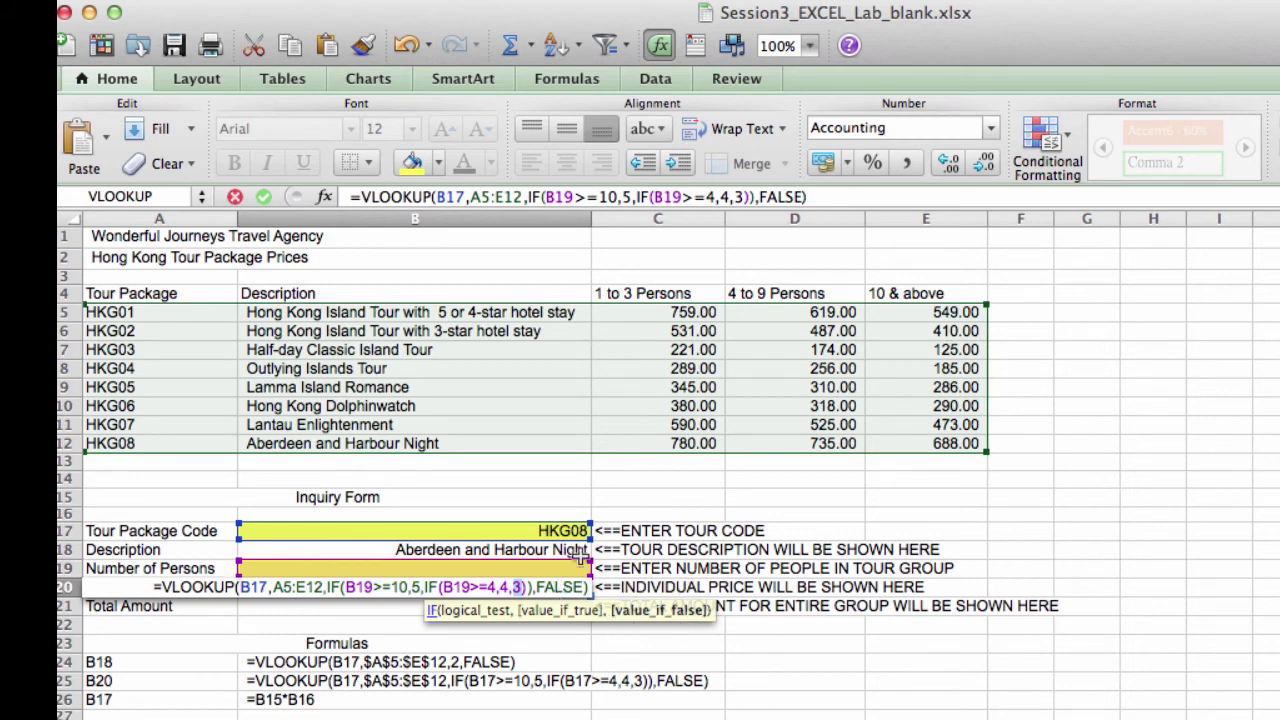
{"action": "key", "text": "Return"}
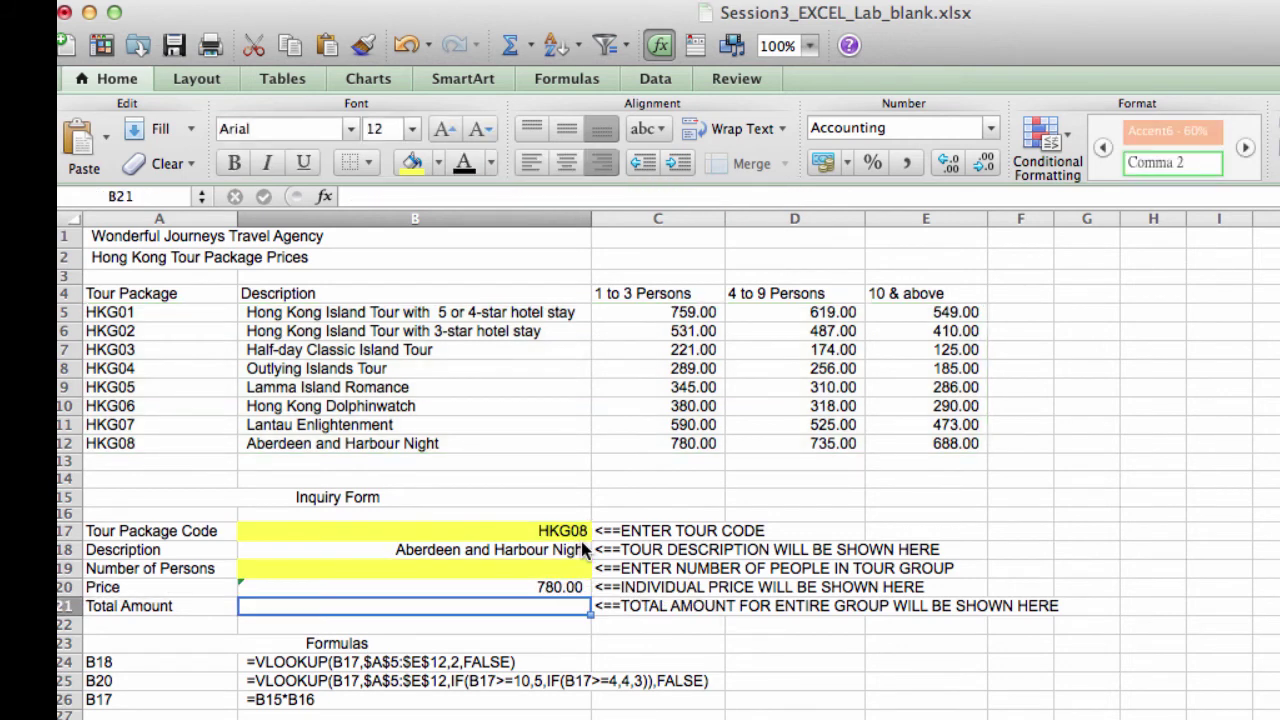
Enter 6 as the Number of Persons in B19 and check the tour code and price cells
{"action": "key", "text": "Up"}
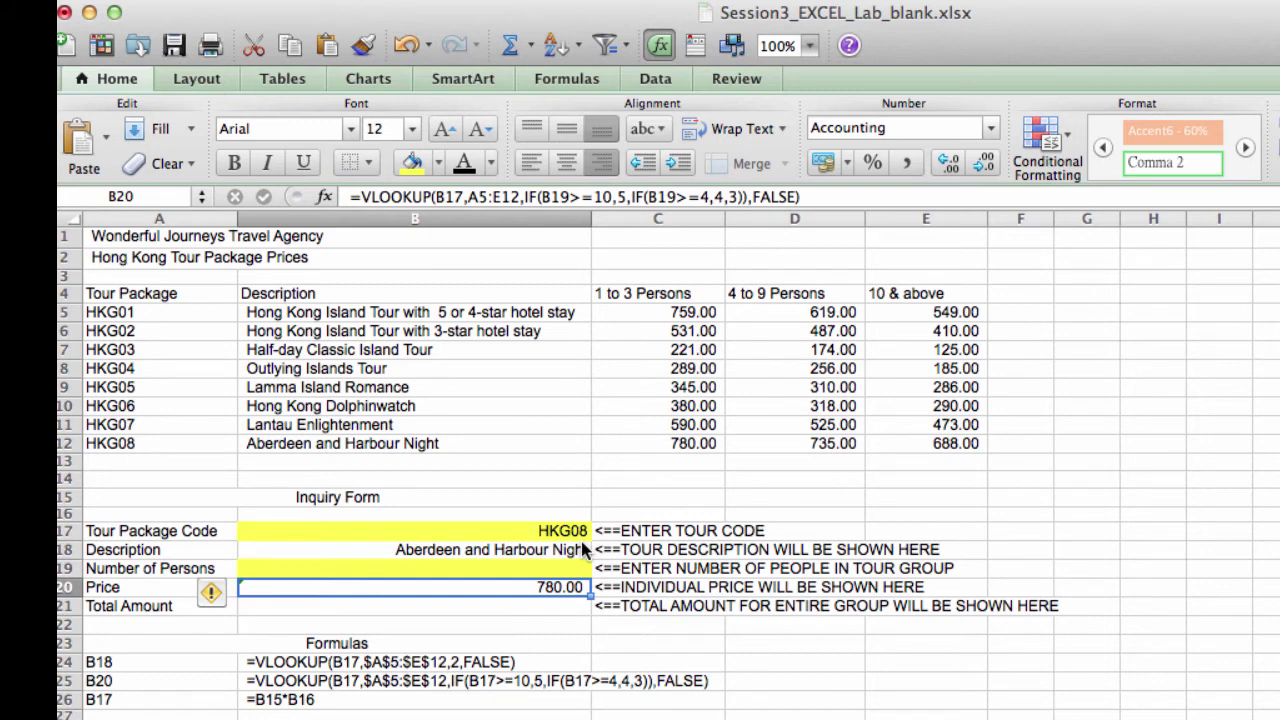
{"action": "key", "text": "Up"}
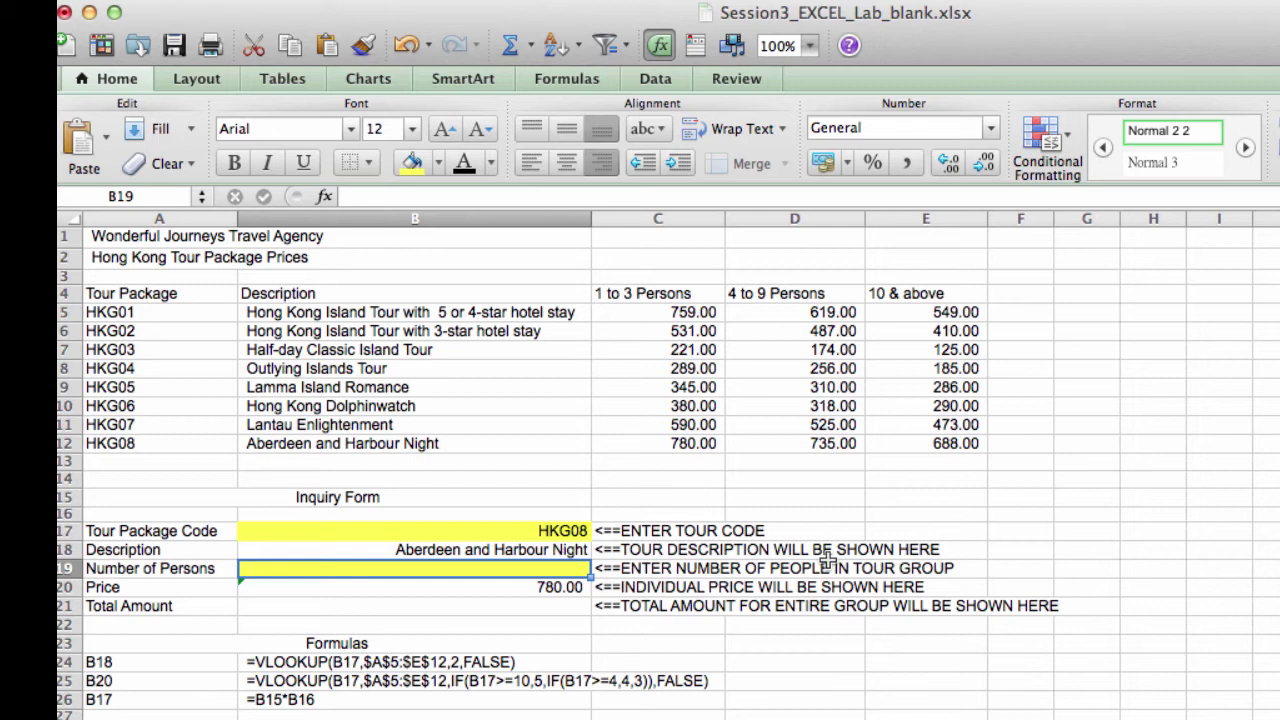
{"action": "type", "text": "6"}
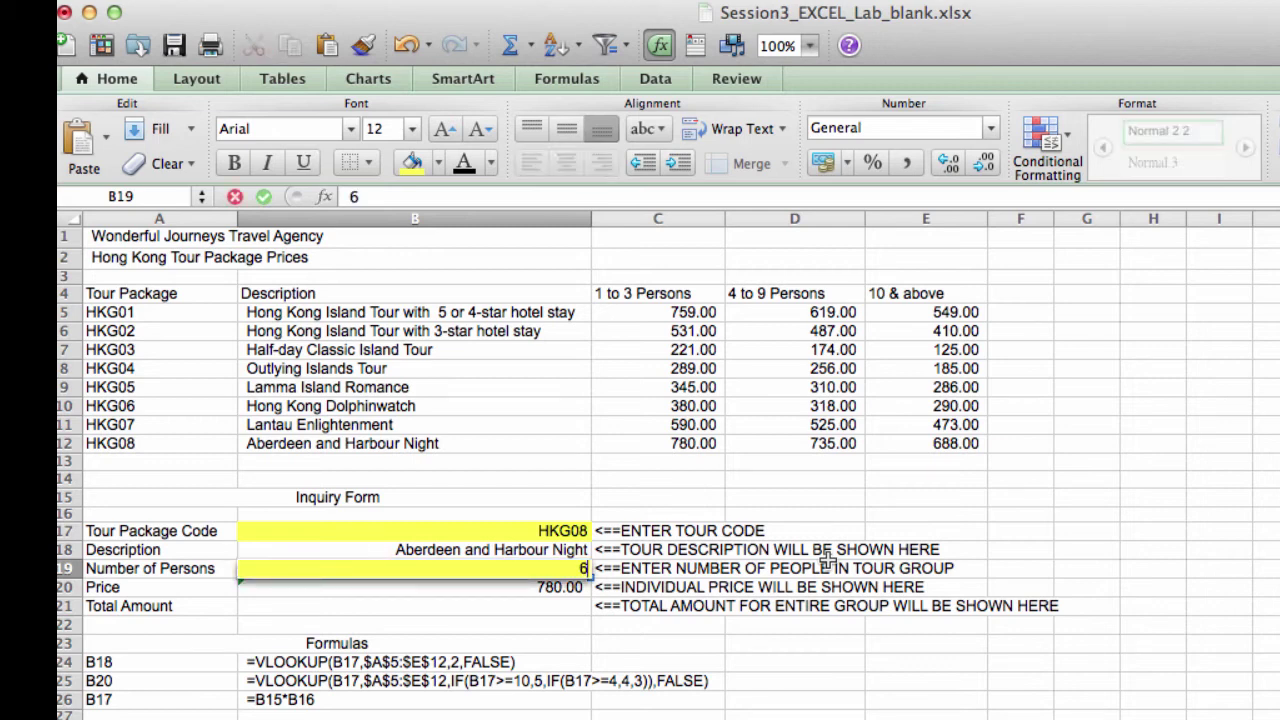
{"action": "key", "text": "Return"}
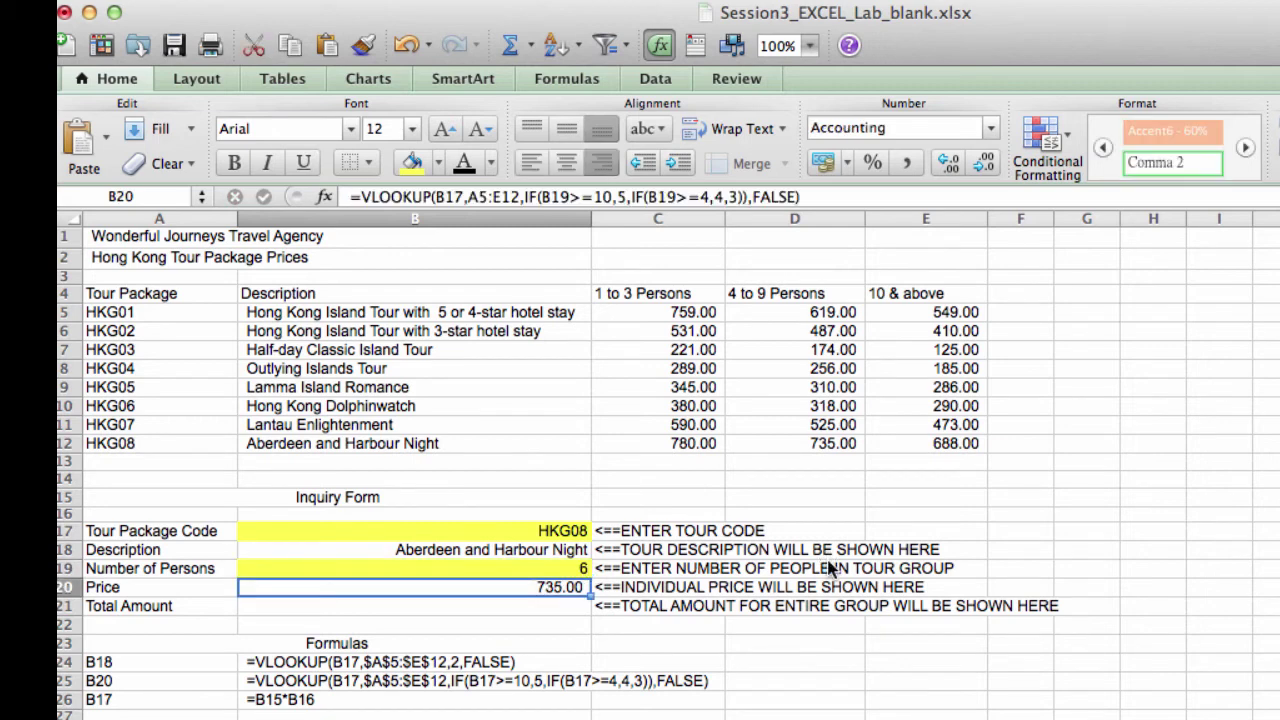
{"action": "left_click", "coordinate": [582, 567]}
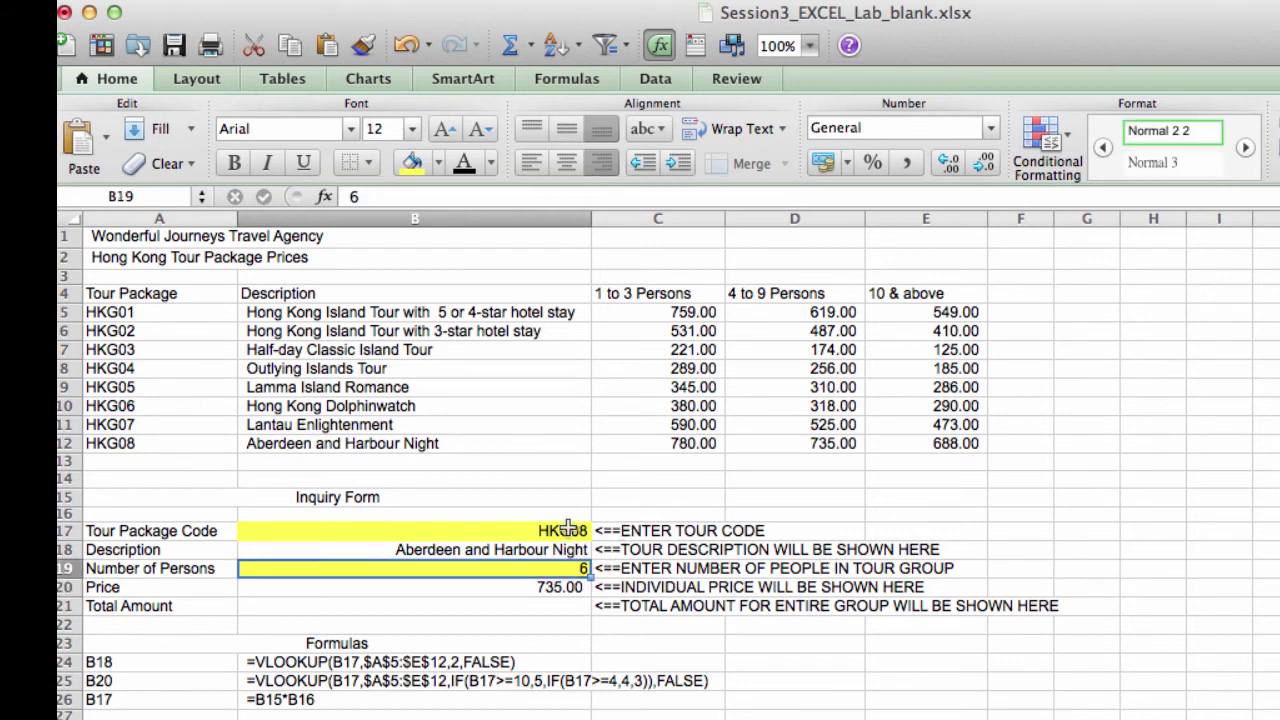
{"action": "left_click", "coordinate": [568, 528]}
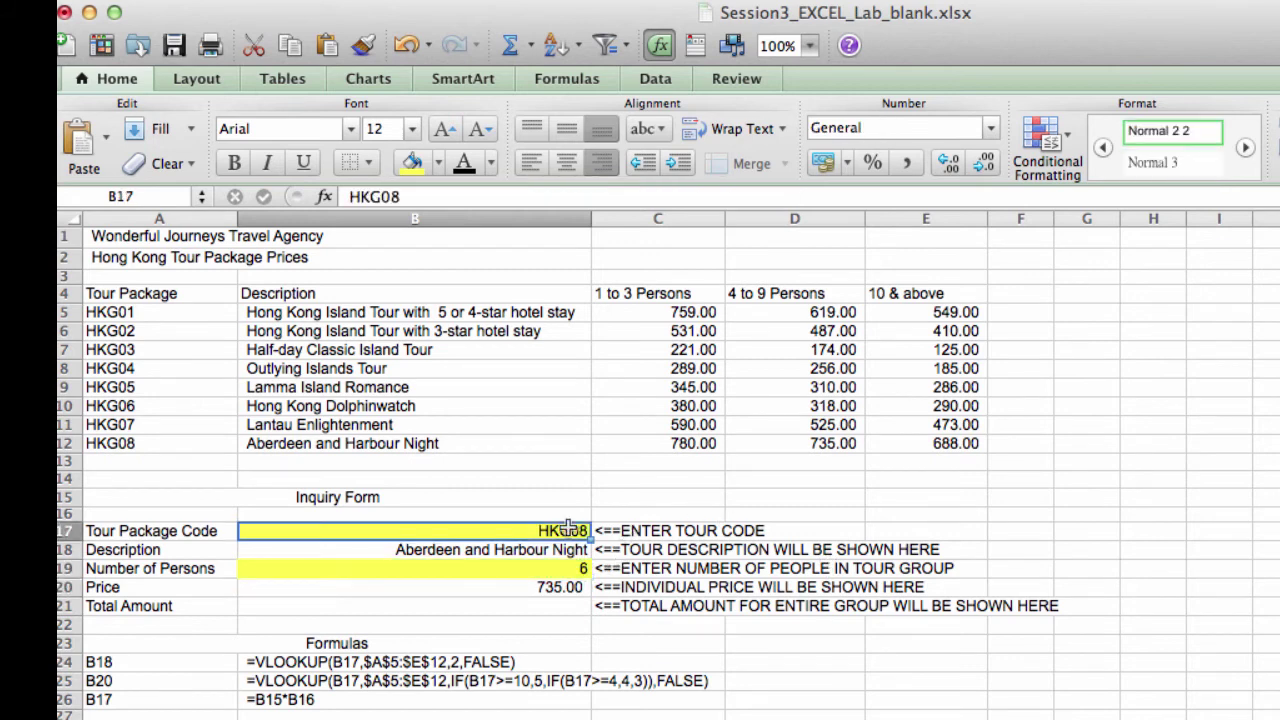
{"action": "left_click", "coordinate": [572, 588]}
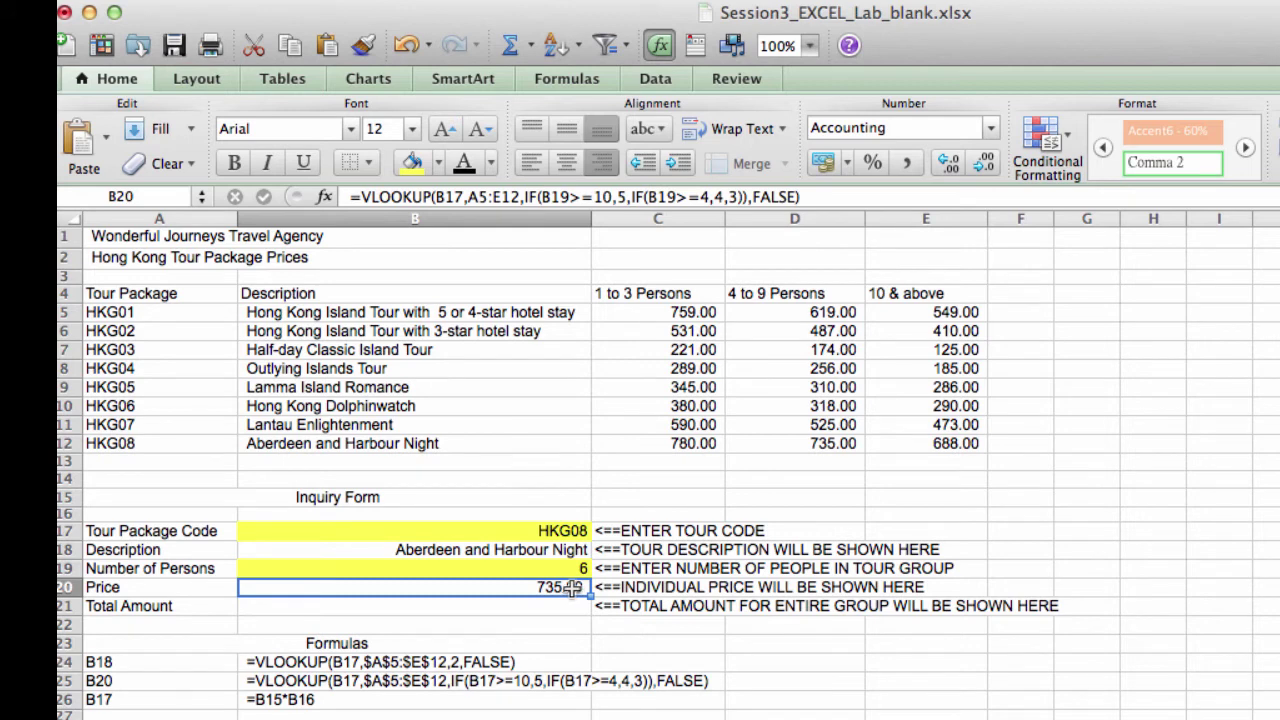
Change the Number of Persons in B19 to 13 to test the price for a large group
{"action": "left_click", "coordinate": [576, 566]}
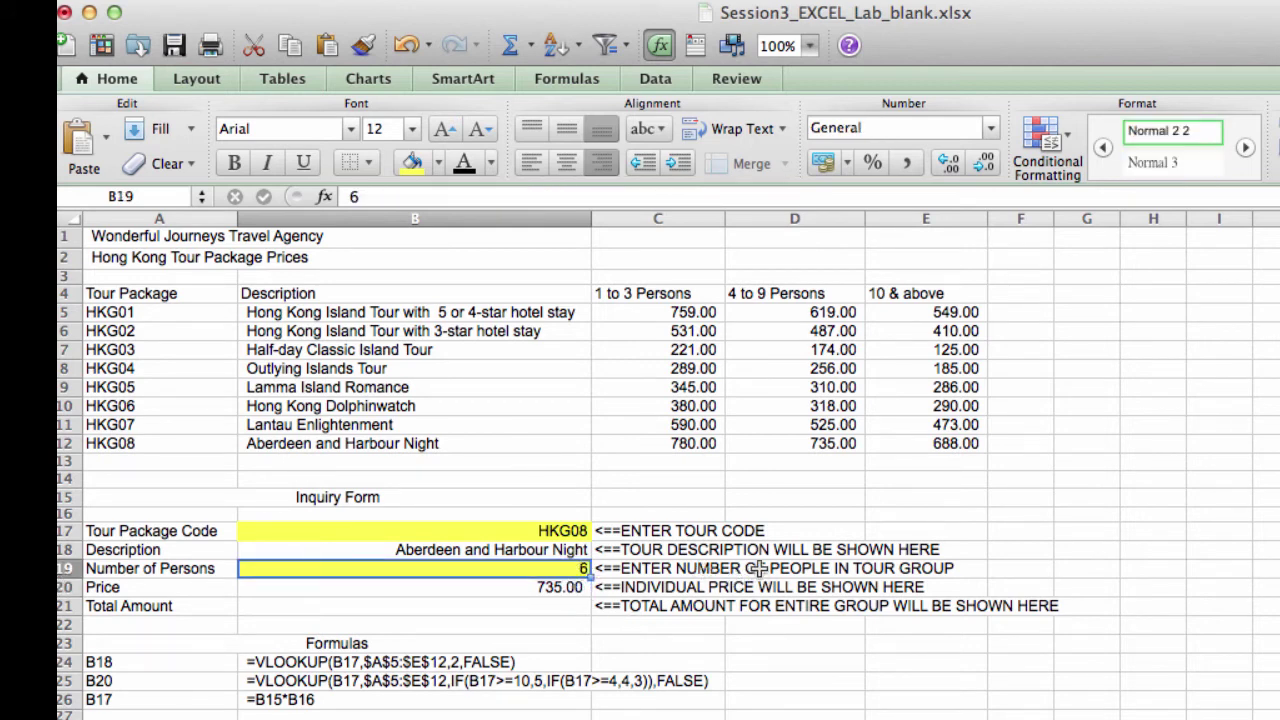
{"action": "type", "text": "13"}
{"action": "key", "text": "Return"}
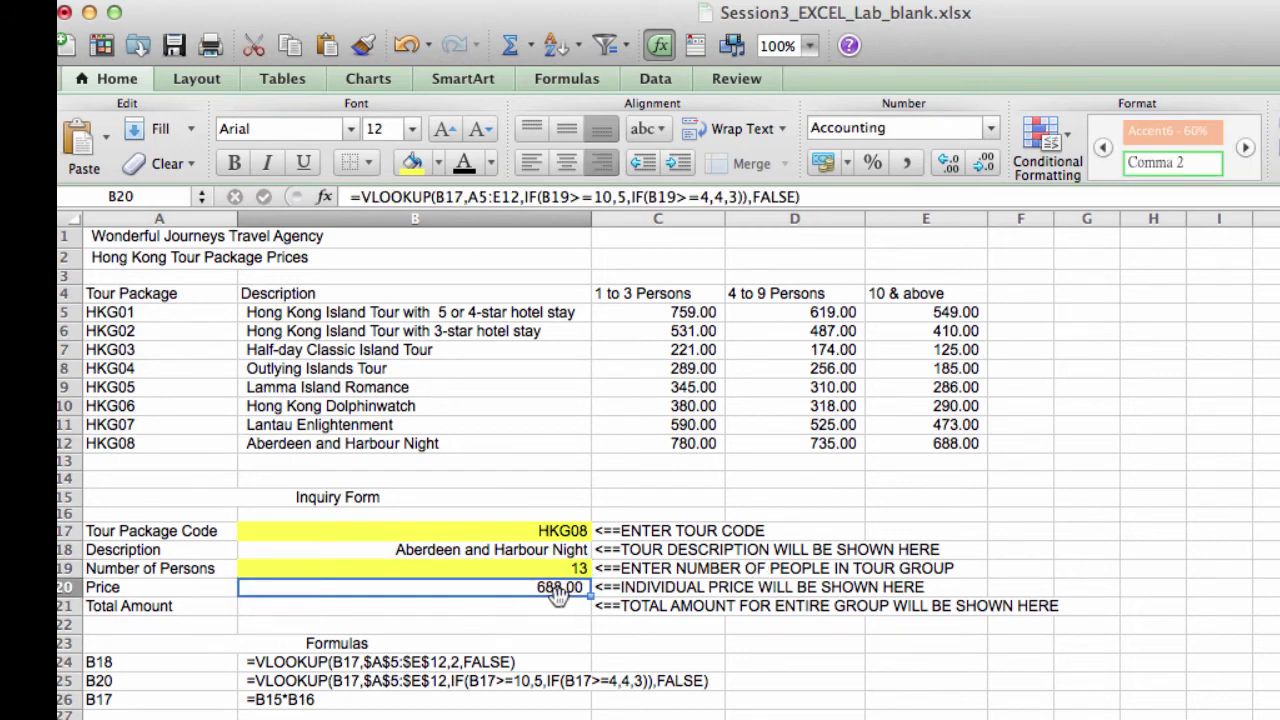
Change the tour package code in B17 to HKG02
{"action": "left_click", "coordinate": [551, 531]}
{"action": "left_click", "coordinate": [404, 196]}
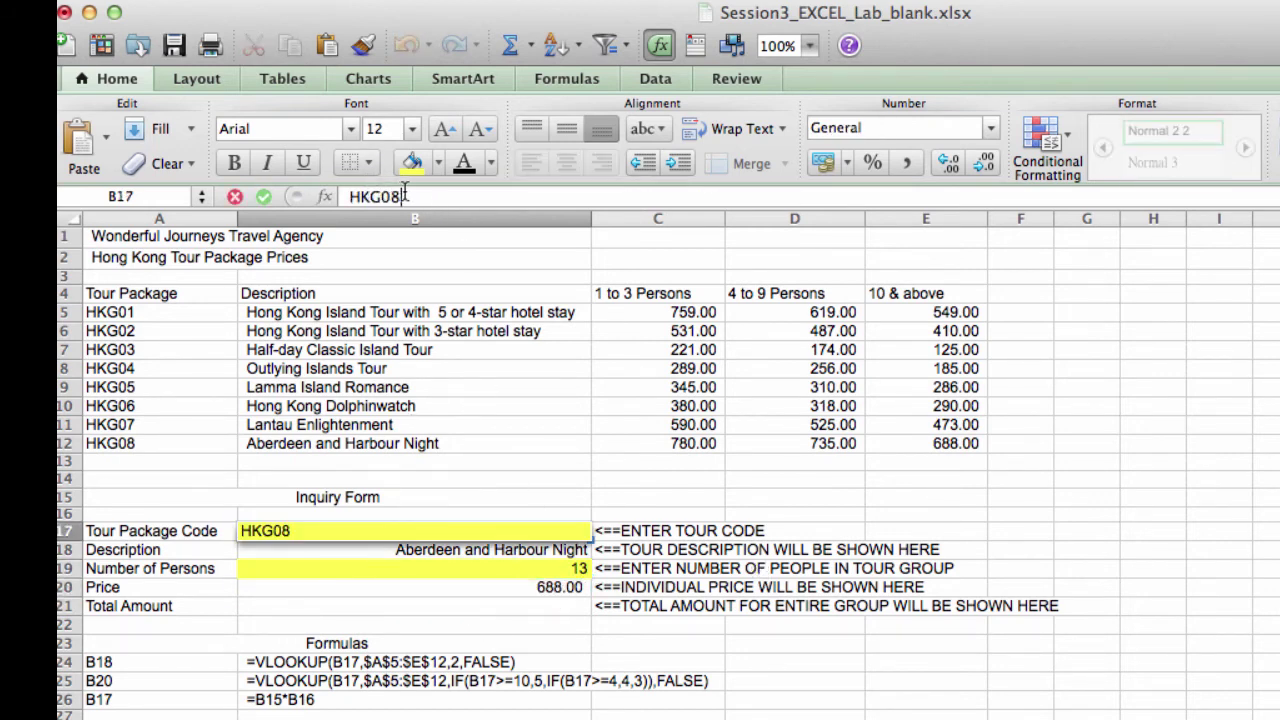
{"action": "key", "text": "BackSpace"}
{"action": "type", "text": "2"}
{"action": "key", "text": "Return"}
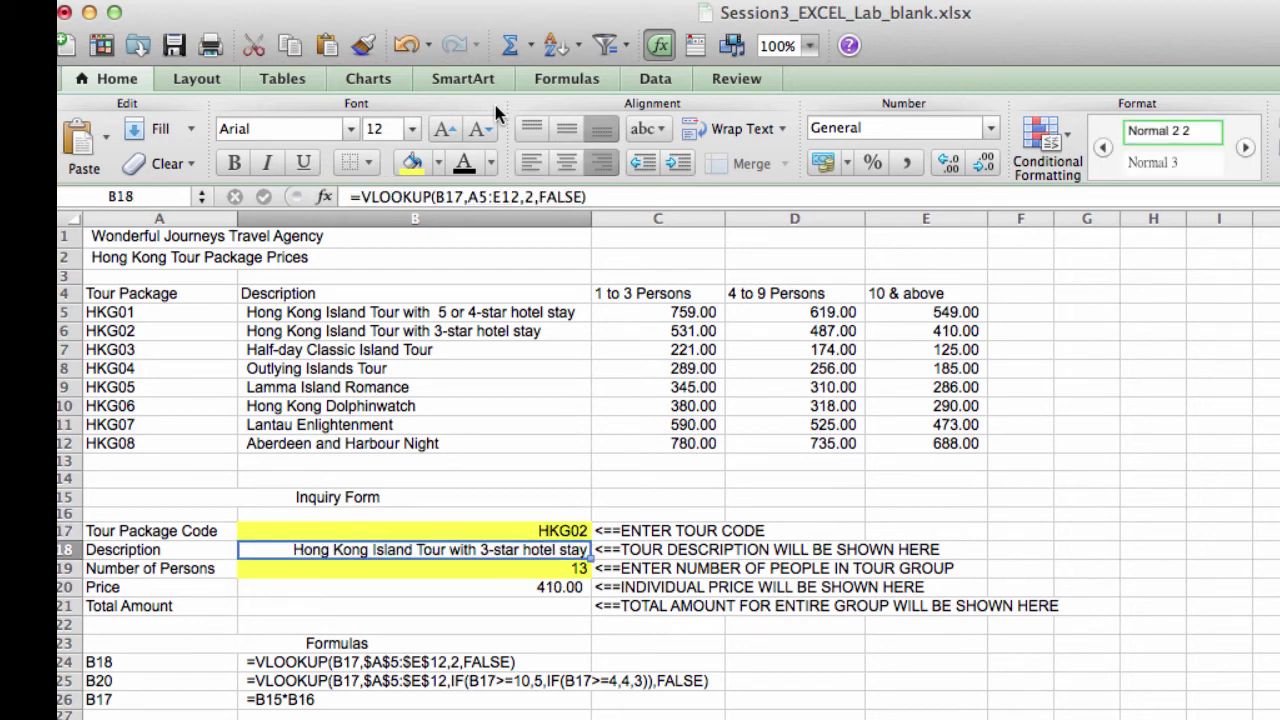
Test the price formula with 4 and 1 as the Number of Persons in B19
{"action": "left_click", "coordinate": [560, 570]}
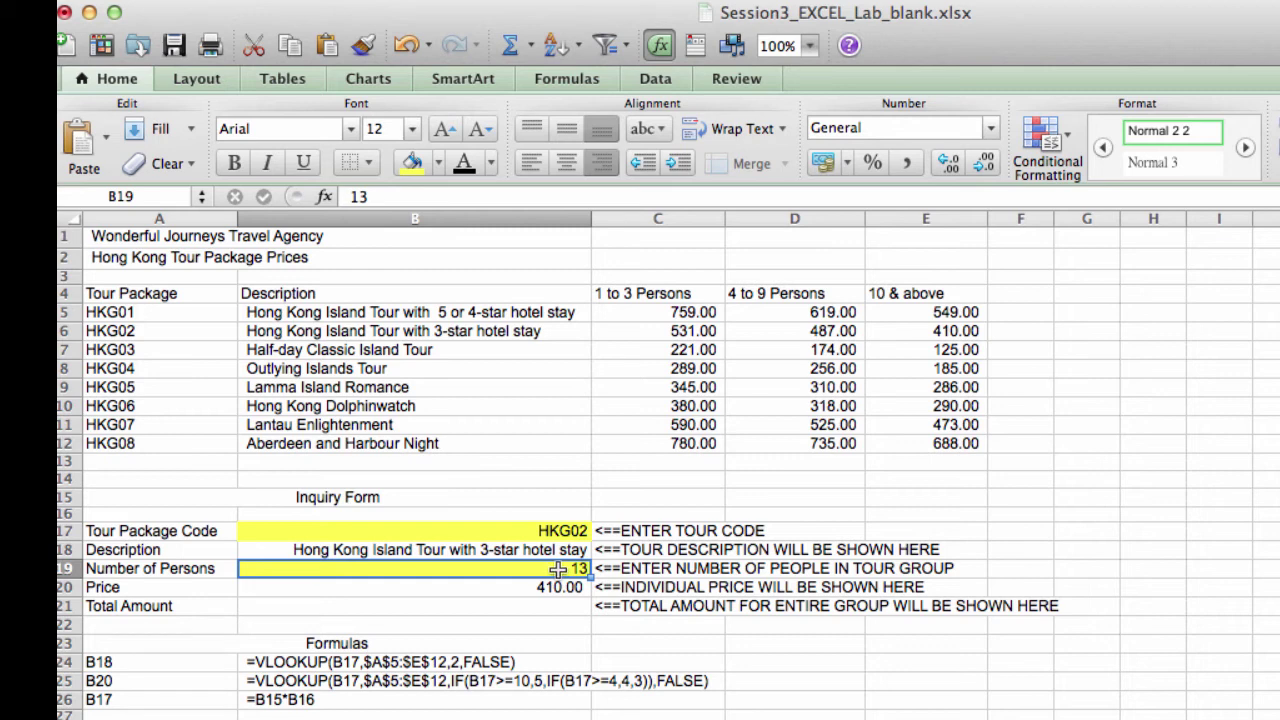
{"action": "type", "text": "4"}
{"action": "key", "text": "Return"}
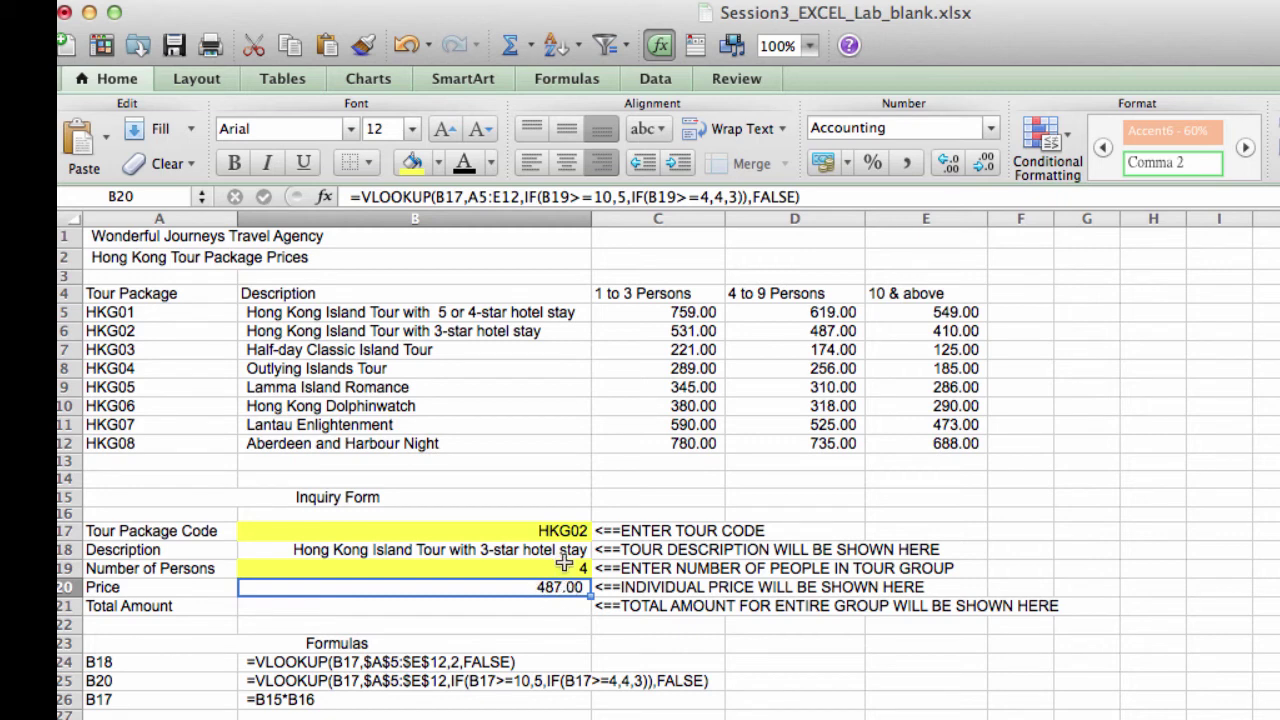
{"action": "left_click", "coordinate": [562, 562]}
{"action": "type", "text": "1"}
{"action": "key", "text": "Return"}
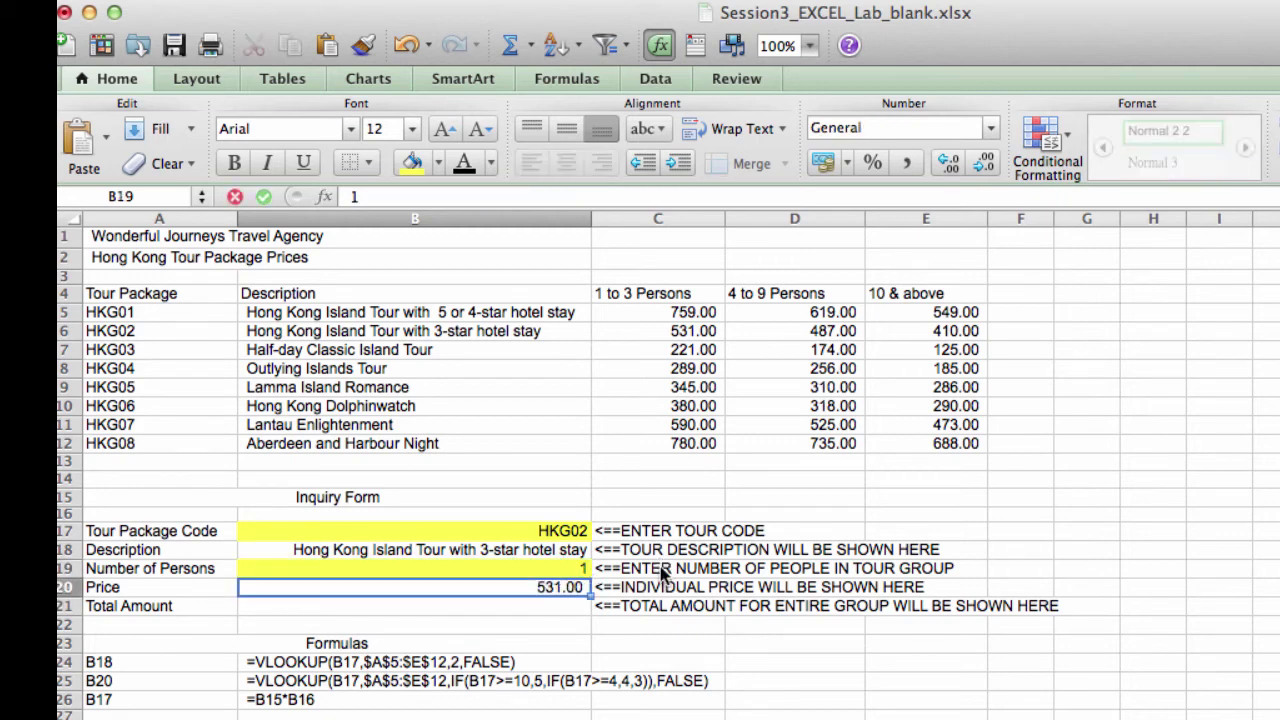
Try entering 0 as the Number of Persons in B19 twice to test the validation rule, cancelling each entry
{"action": "left_click", "coordinate": [582, 569]}
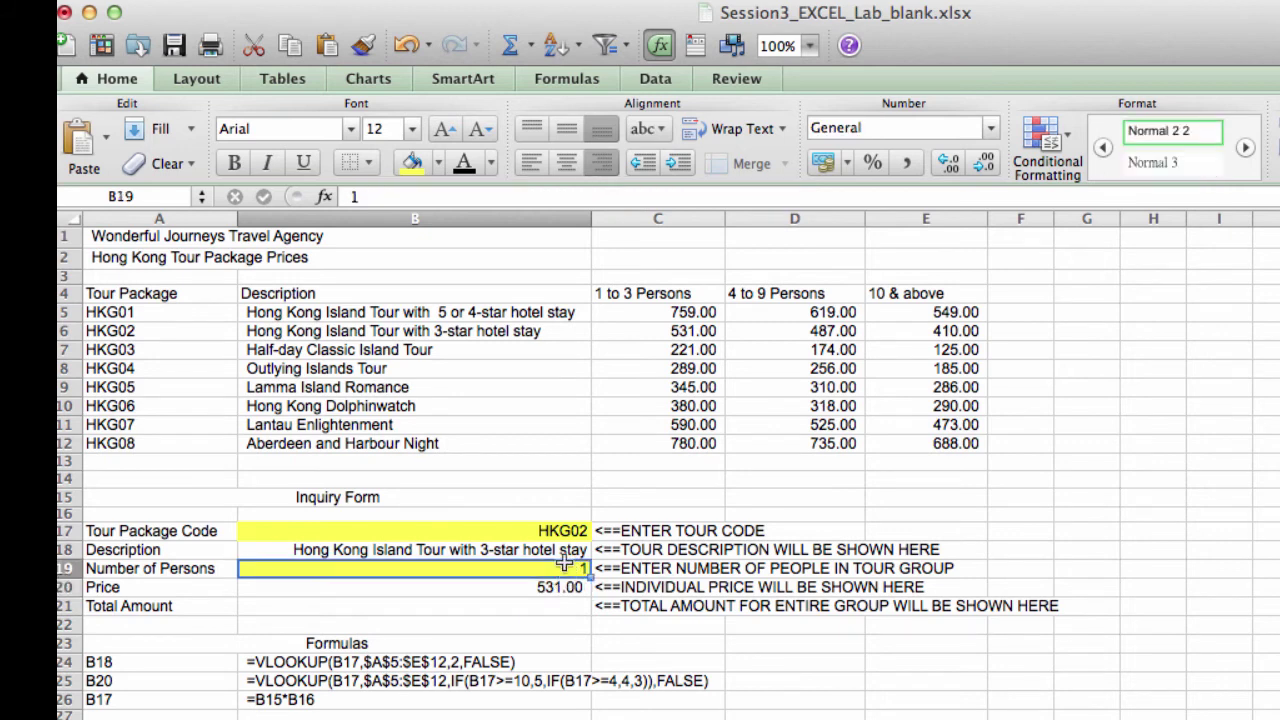
{"action": "type", "text": "0"}
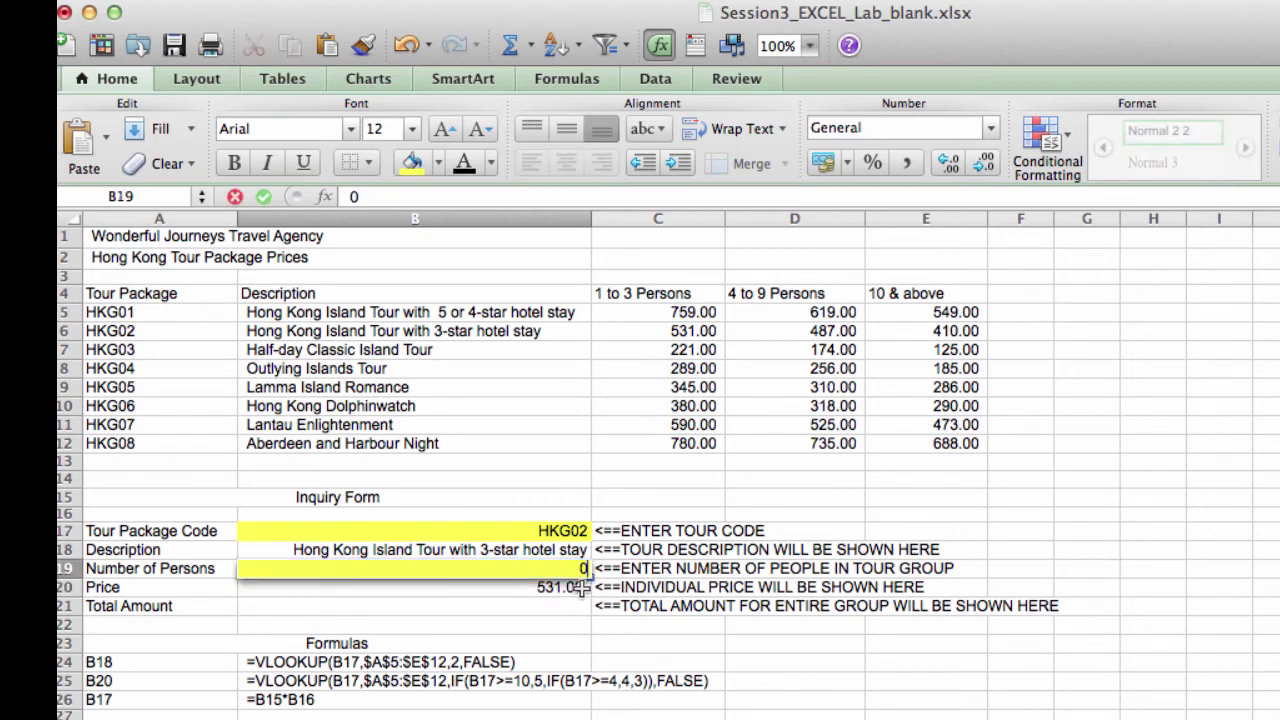
{"action": "key", "text": "Return"}
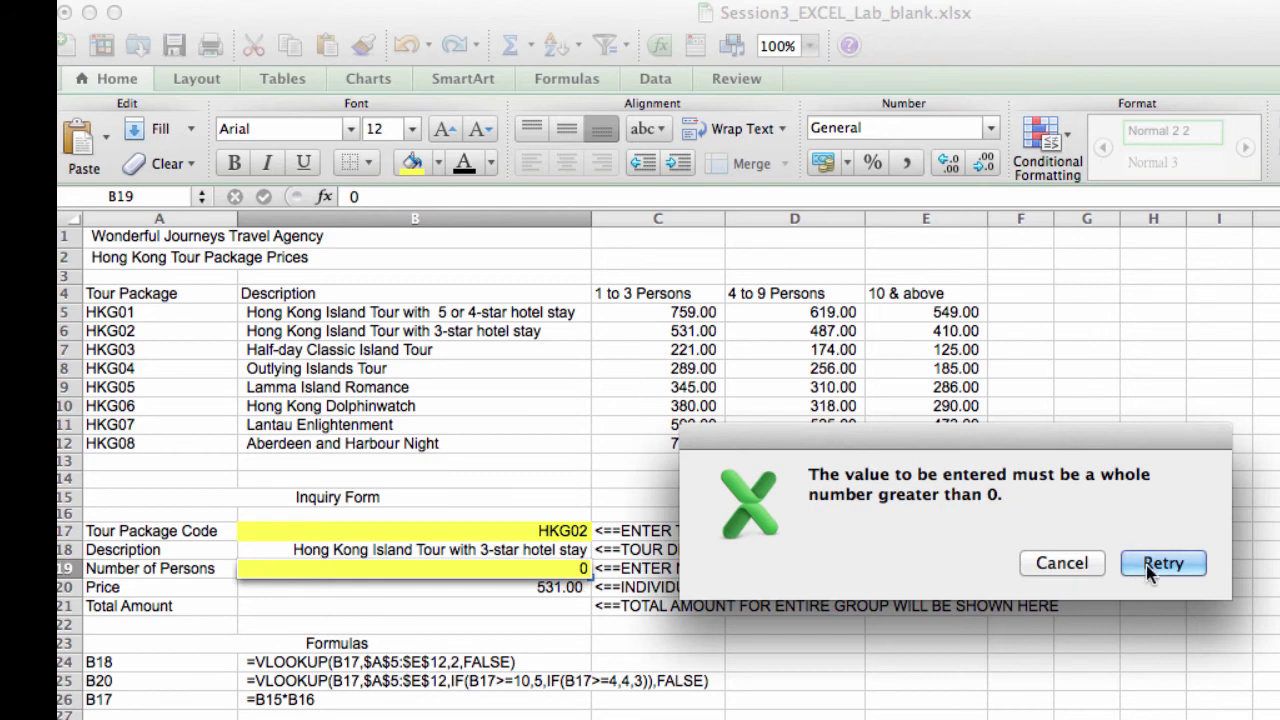
{"action": "left_click", "coordinate": [1066, 564]}
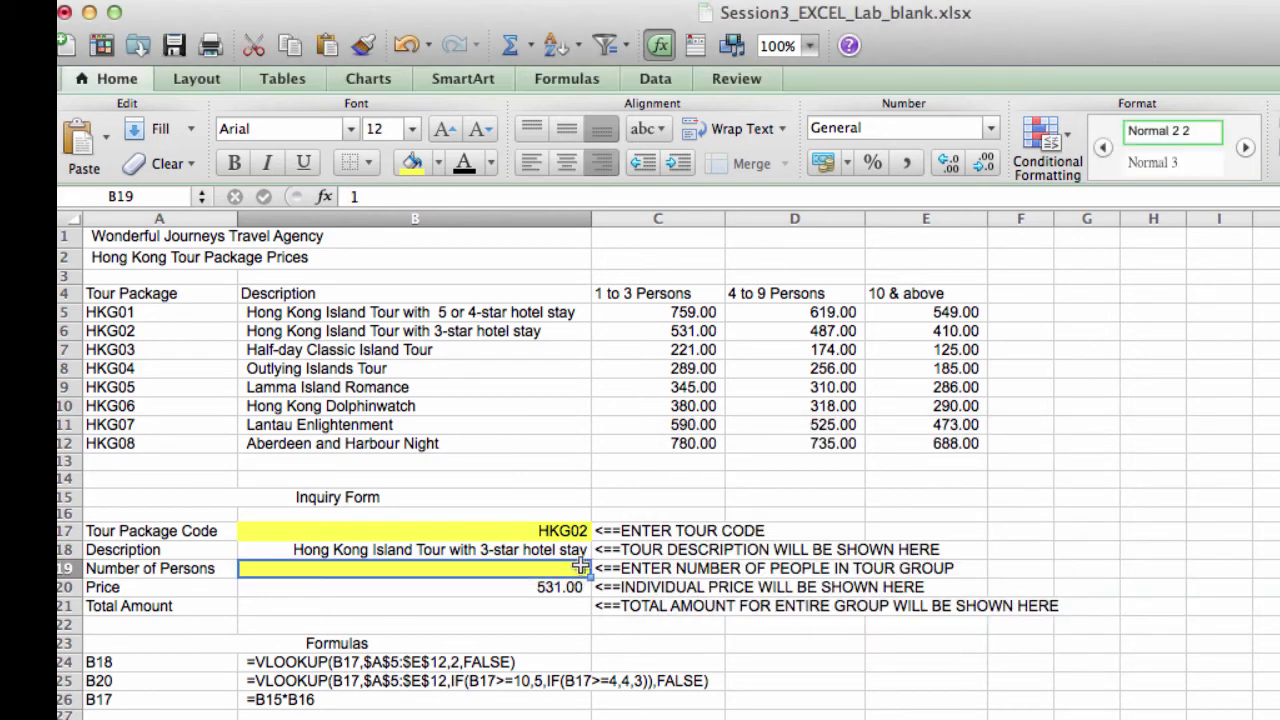
{"action": "type", "text": "0"}
{"action": "key", "text": "Return"}
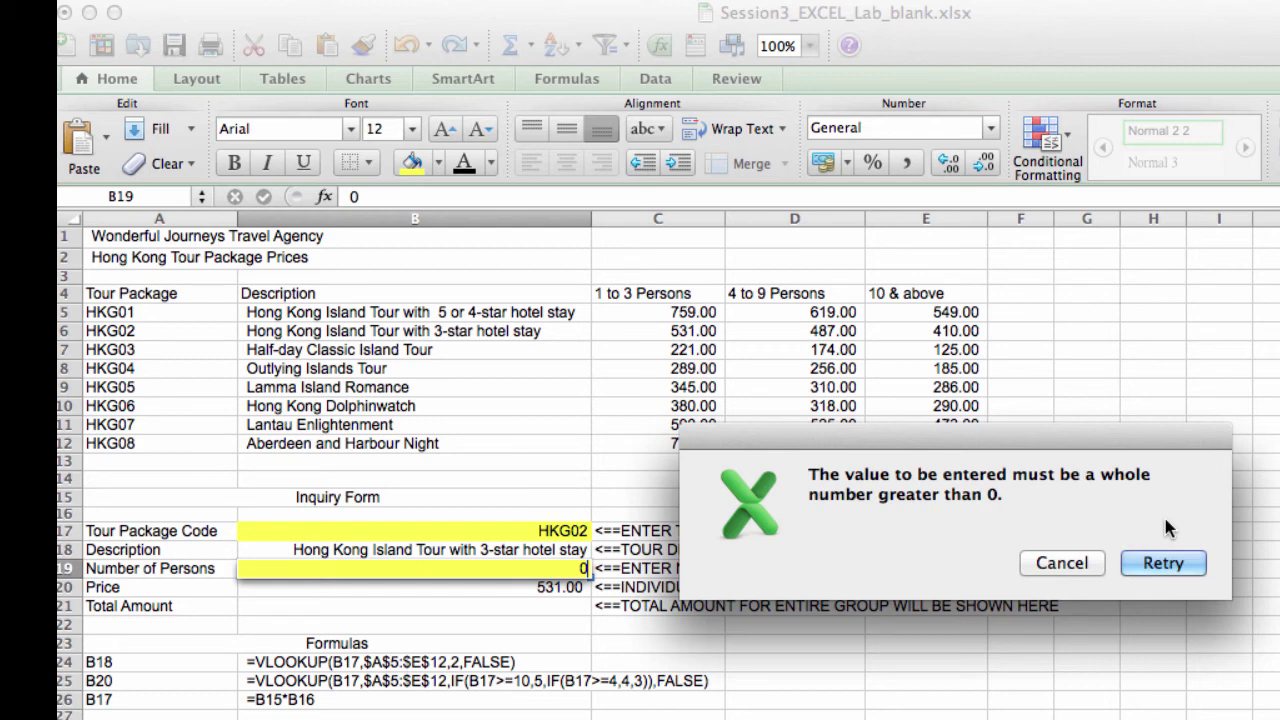
{"action": "left_click", "coordinate": [1083, 565]}
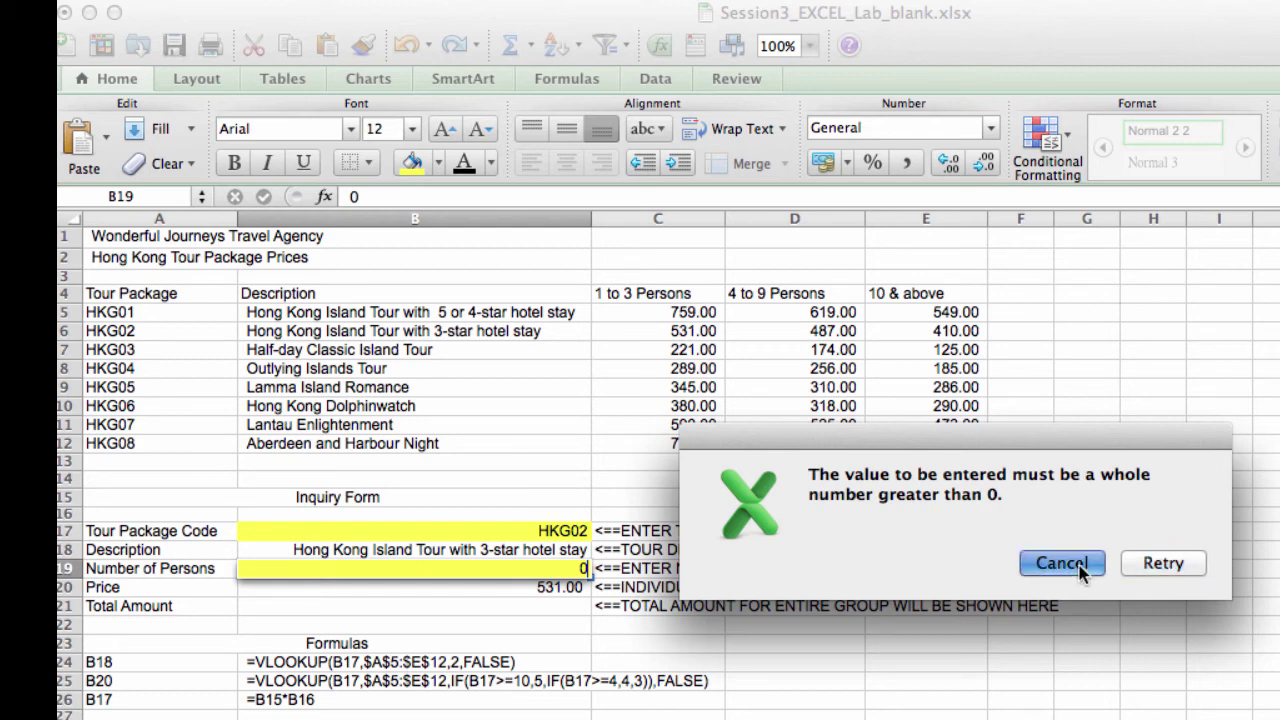
Enter the formula =B19*B20 in B21 to calculate the Total Amount for the group
{"action": "left_click", "coordinate": [531, 605]}
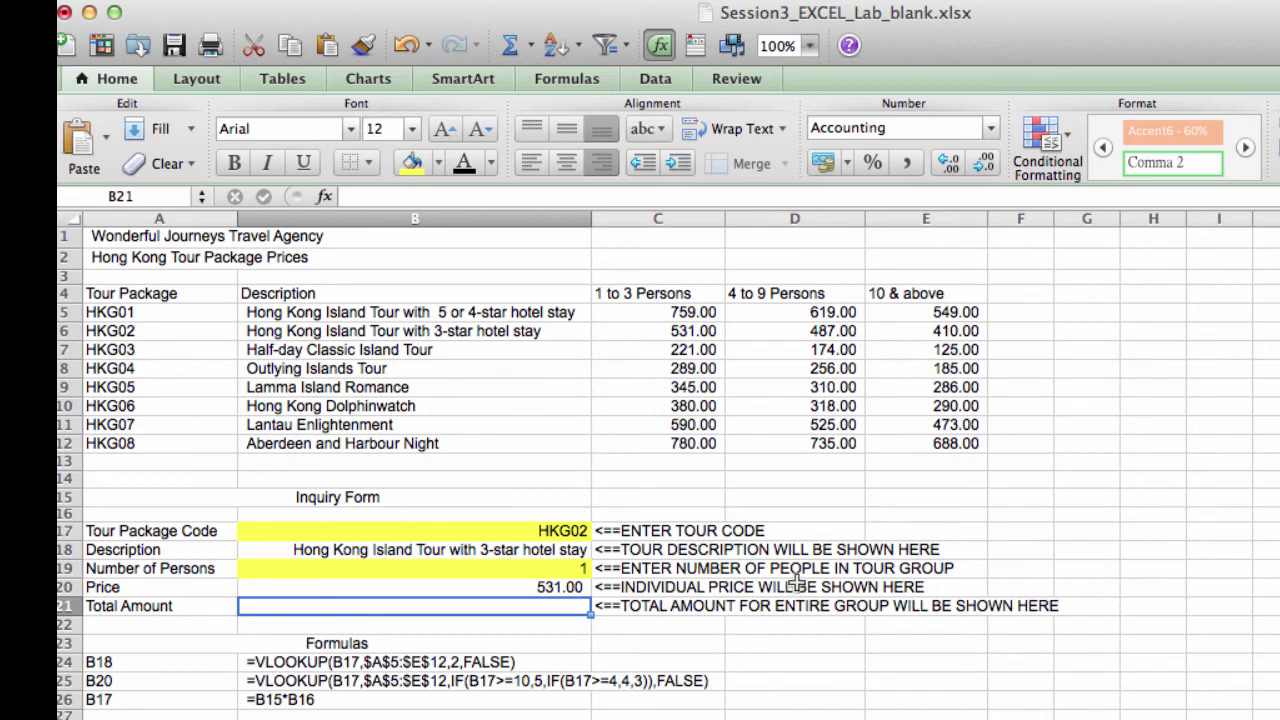
{"action": "type", "text": "="}
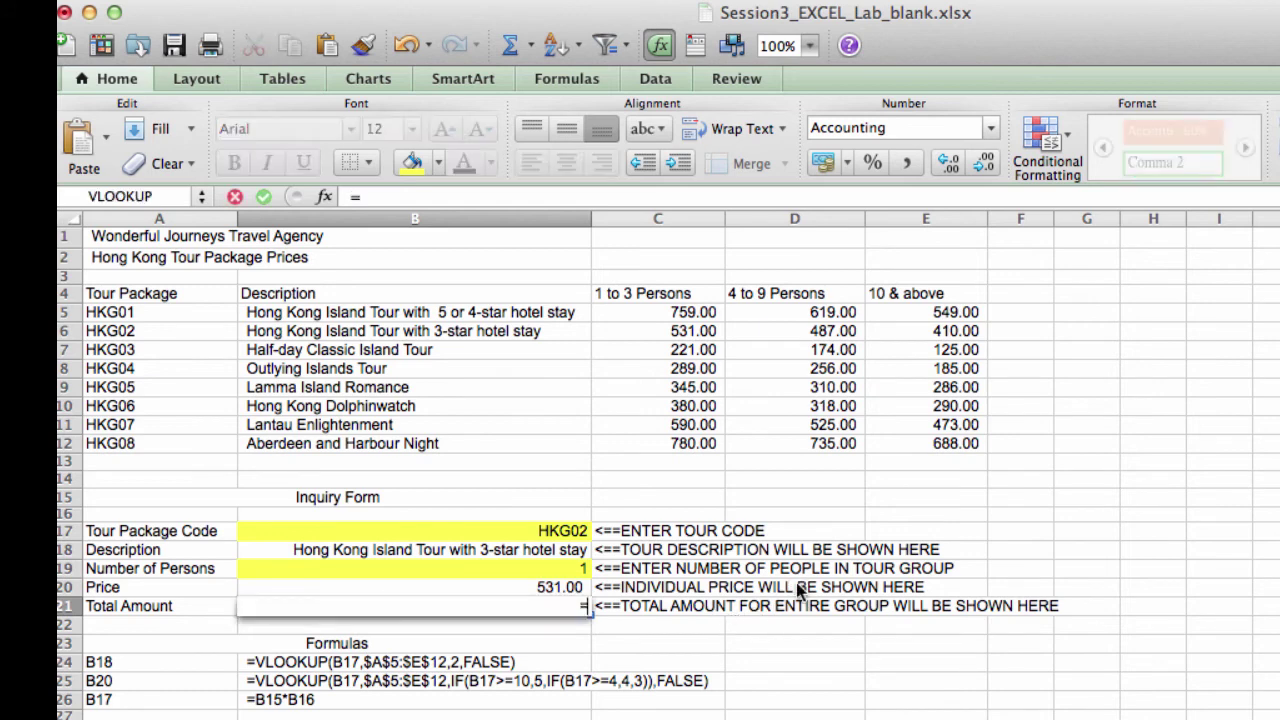
{"action": "left_click", "coordinate": [585, 588]}
{"action": "left_click", "coordinate": [583, 568]}
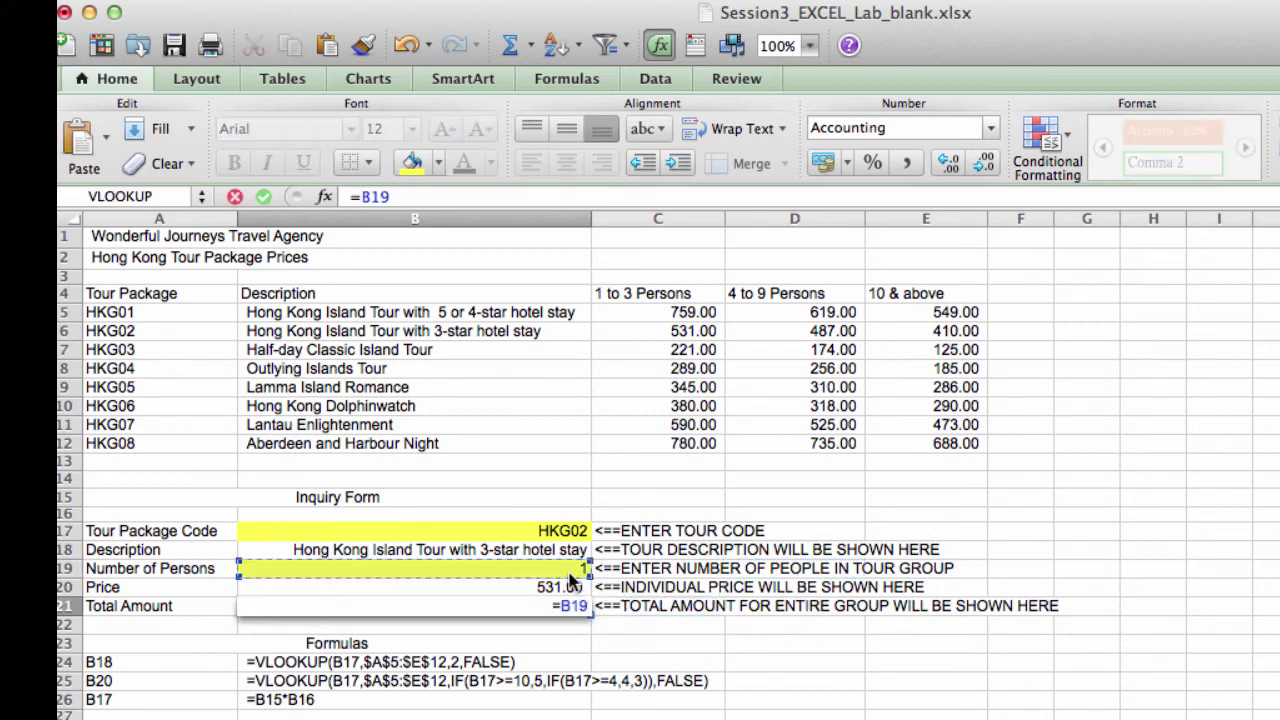
{"action": "type", "text": "*"}
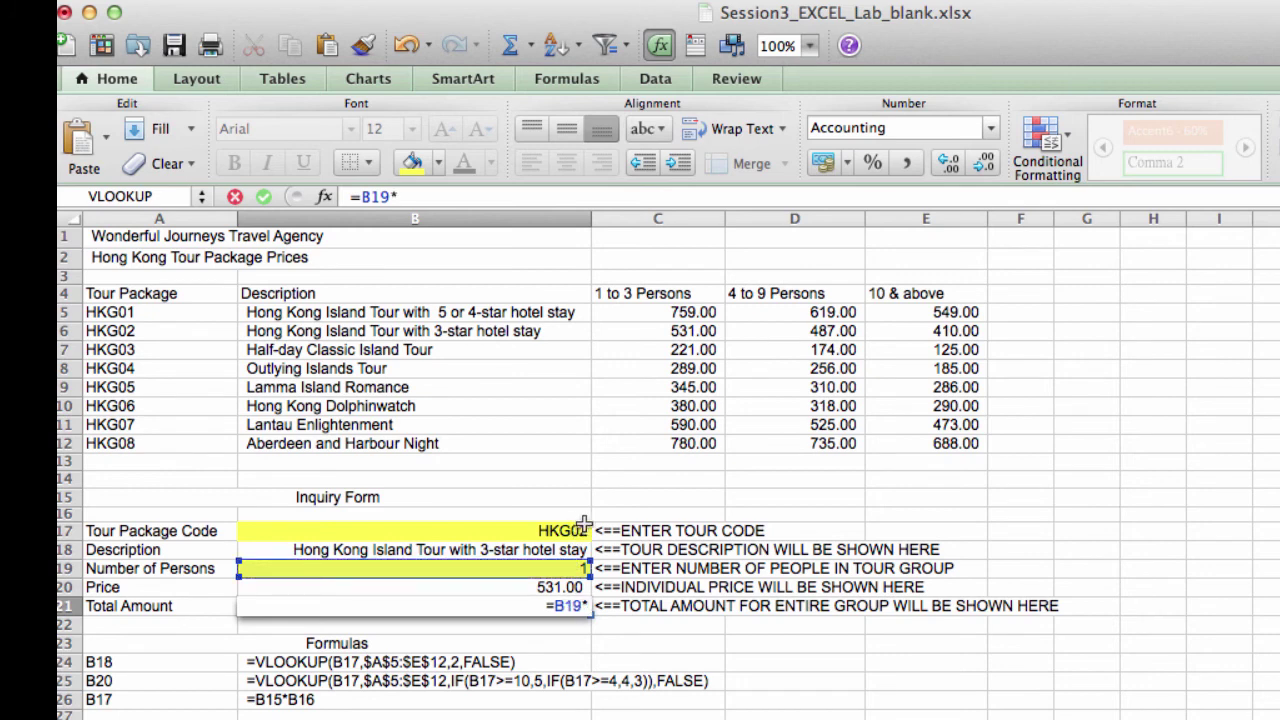
{"action": "left_click", "coordinate": [543, 587]}
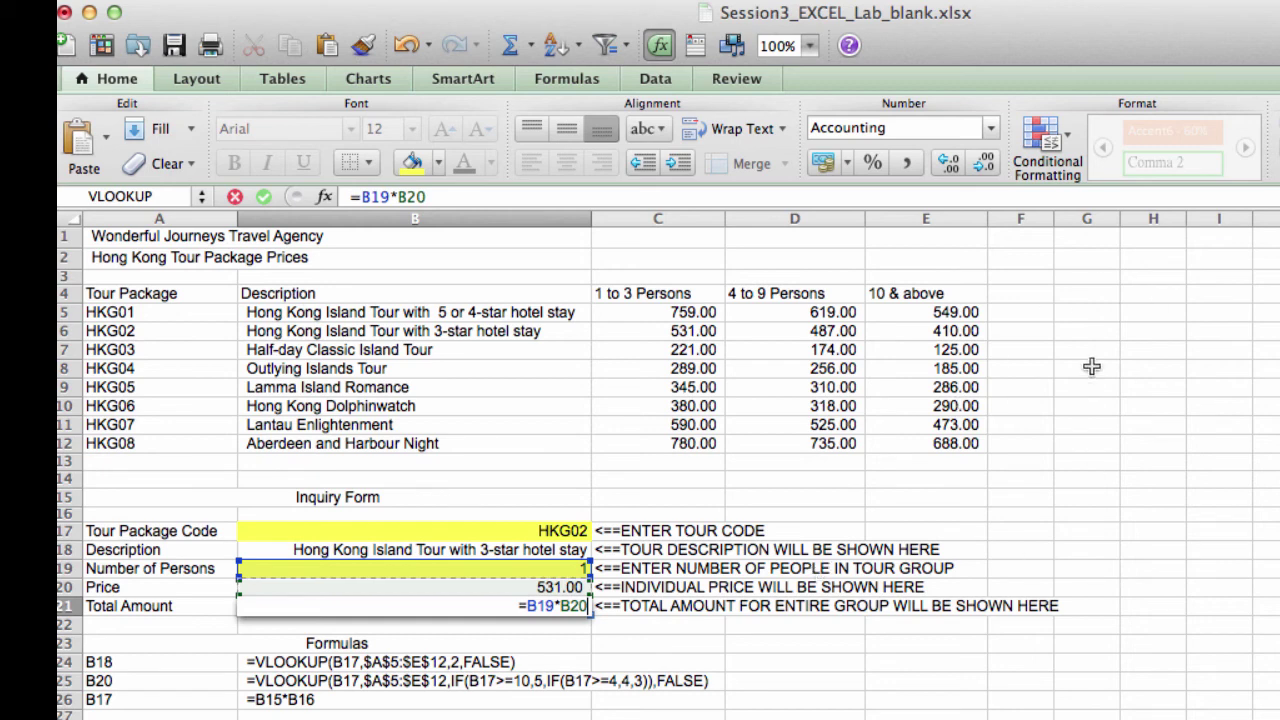
{"action": "key", "text": "Return"}
{"action": "key", "text": "Return"}
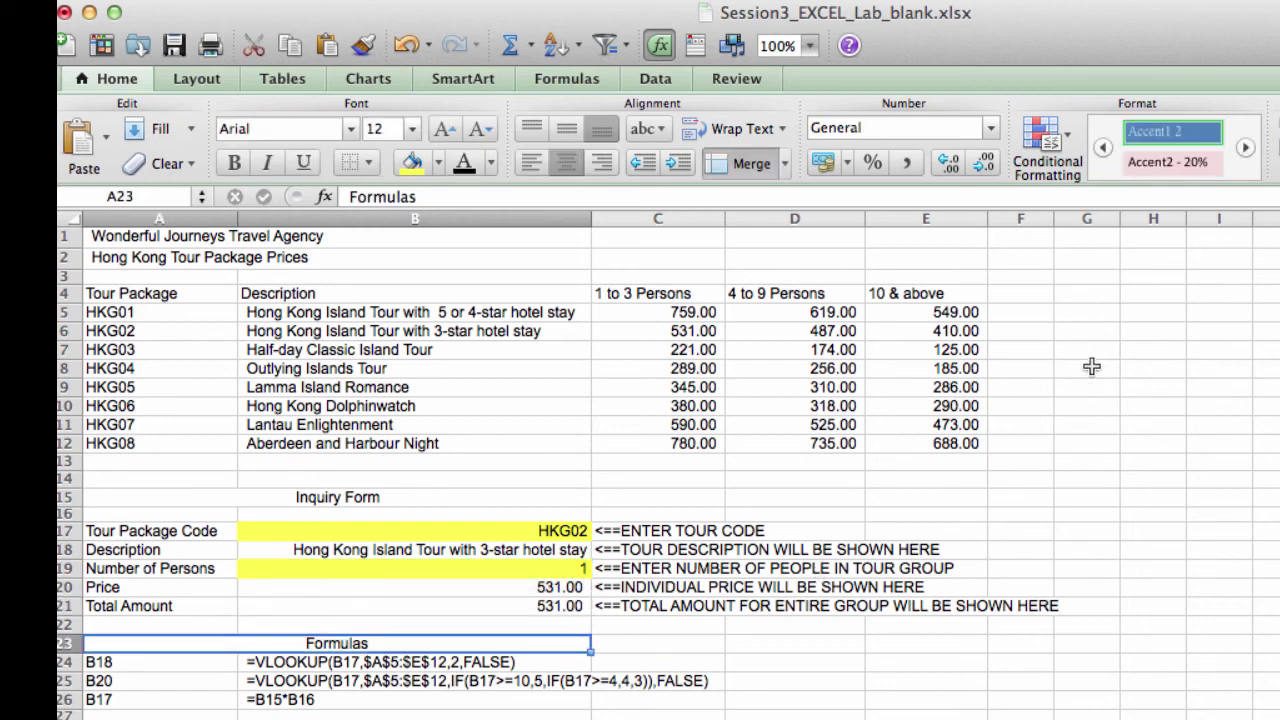
Review the written-out formulas in B24 to B26 and highlight their lookup table range A5:E12
{"action": "left_click", "coordinate": [377, 661]}
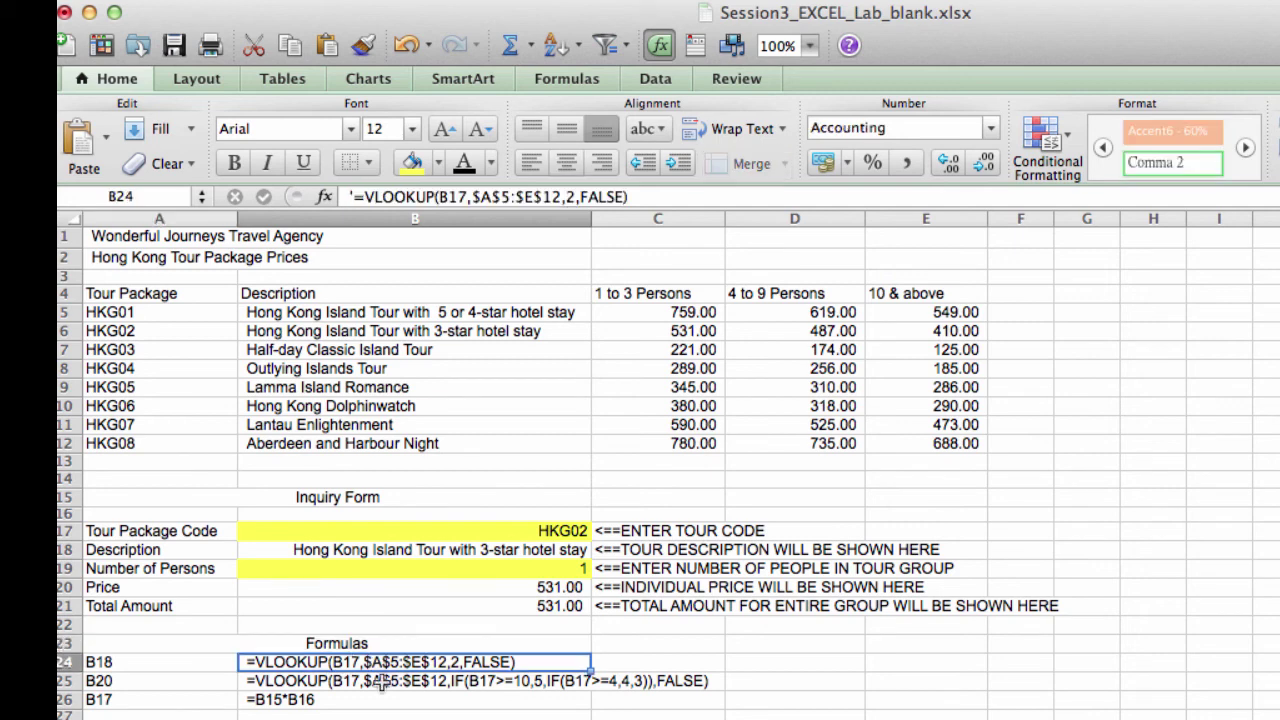
{"action": "left_click", "coordinate": [381, 681]}
{"action": "left_click", "coordinate": [382, 700]}
{"action": "left_click", "coordinate": [395, 661]}
{"action": "left_click", "coordinate": [405, 681]}
{"action": "left_click", "coordinate": [407, 699]}
{"action": "left_click", "coordinate": [408, 662]}
{"action": "left_click_drag", "start_coordinate": [203, 315], "coordinate": [901, 443]}
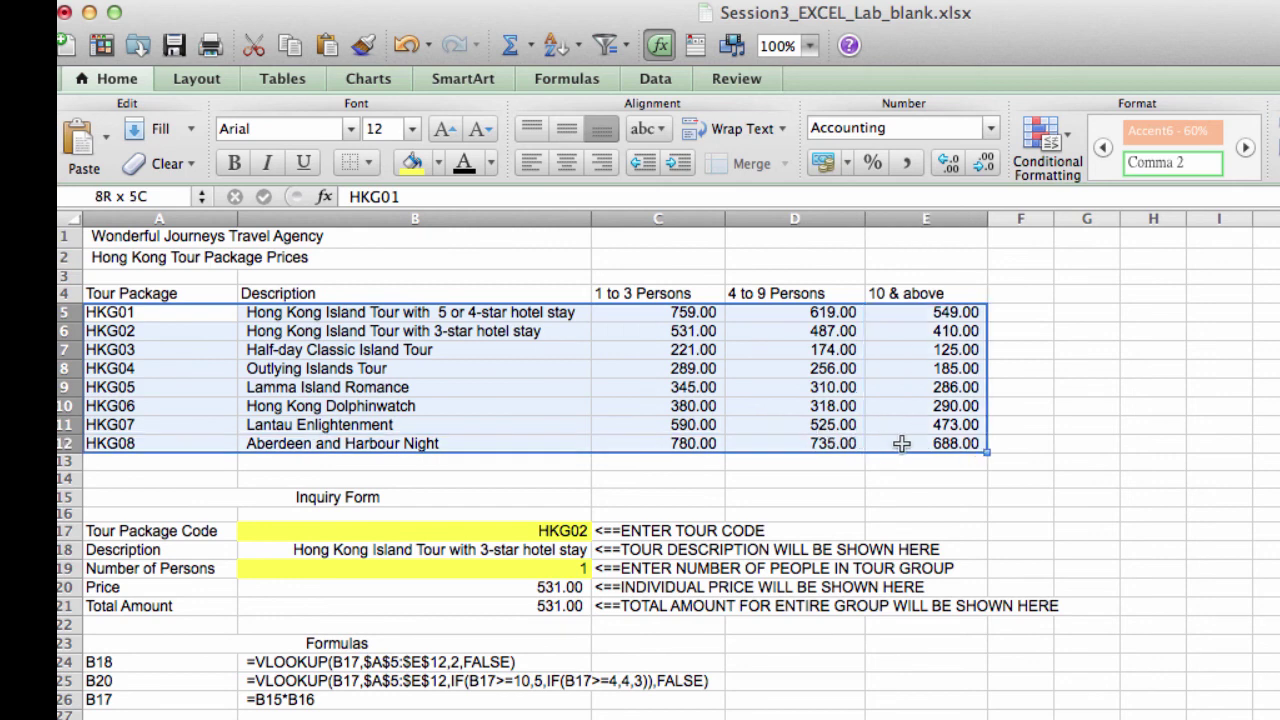